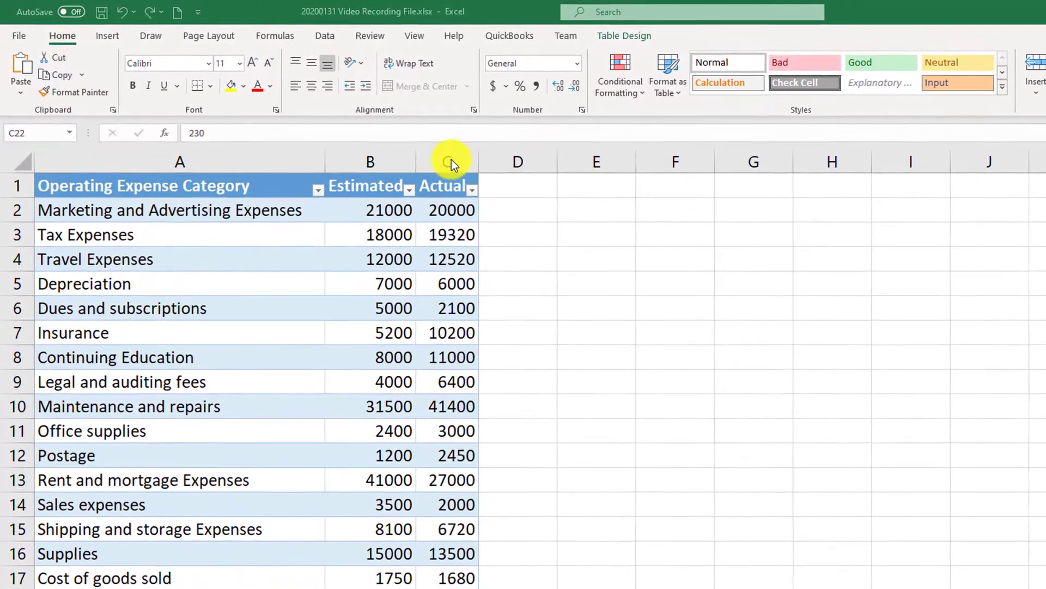
Select the Actual column (C) and bring up the Data Validation dialog for it
{"action": "left_click", "coordinate": [436, 157]}
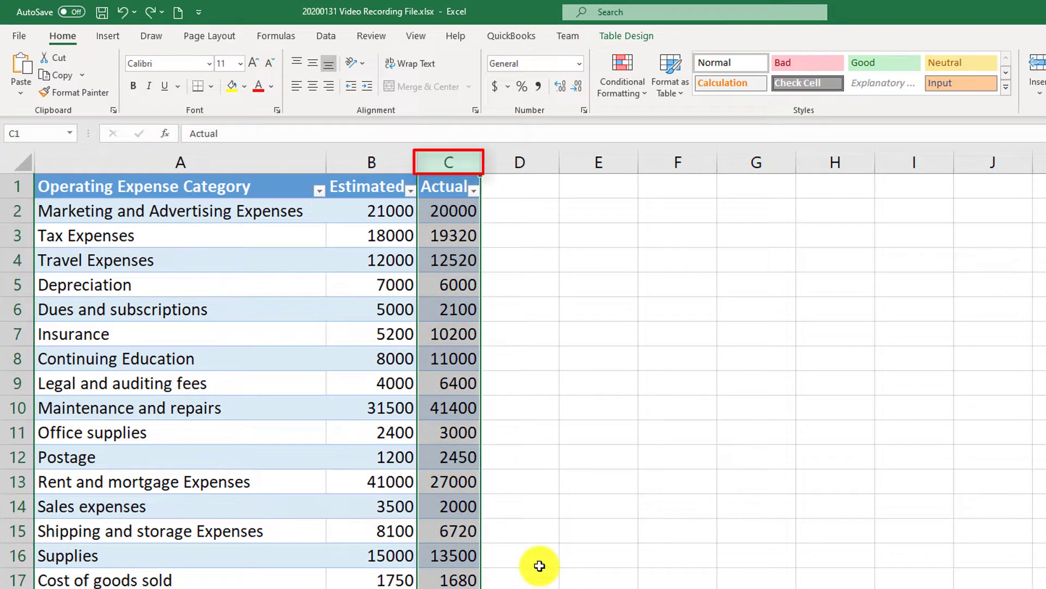
{"action": "scroll", "coordinate": [540, 566], "scroll_direction": "down", "scroll_amount": 1}
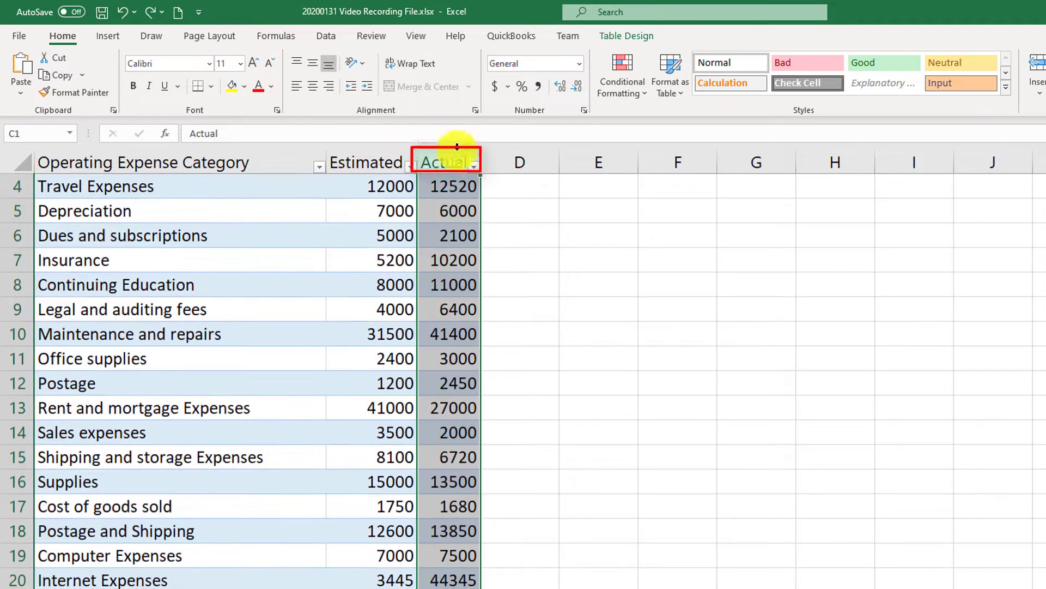
{"action": "left_click", "coordinate": [332, 37]}
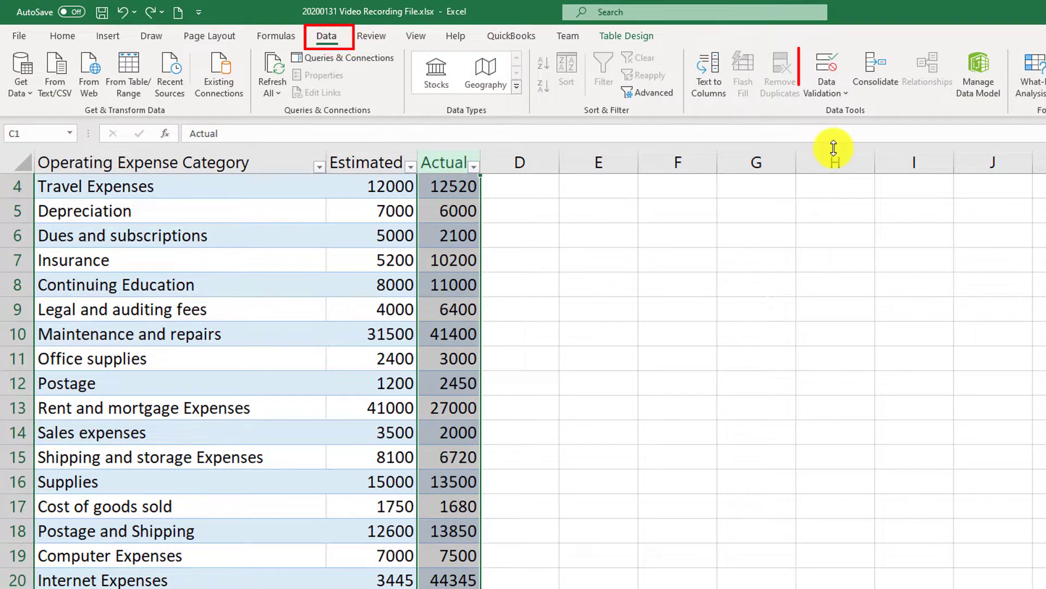
{"action": "left_click", "coordinate": [828, 86]}
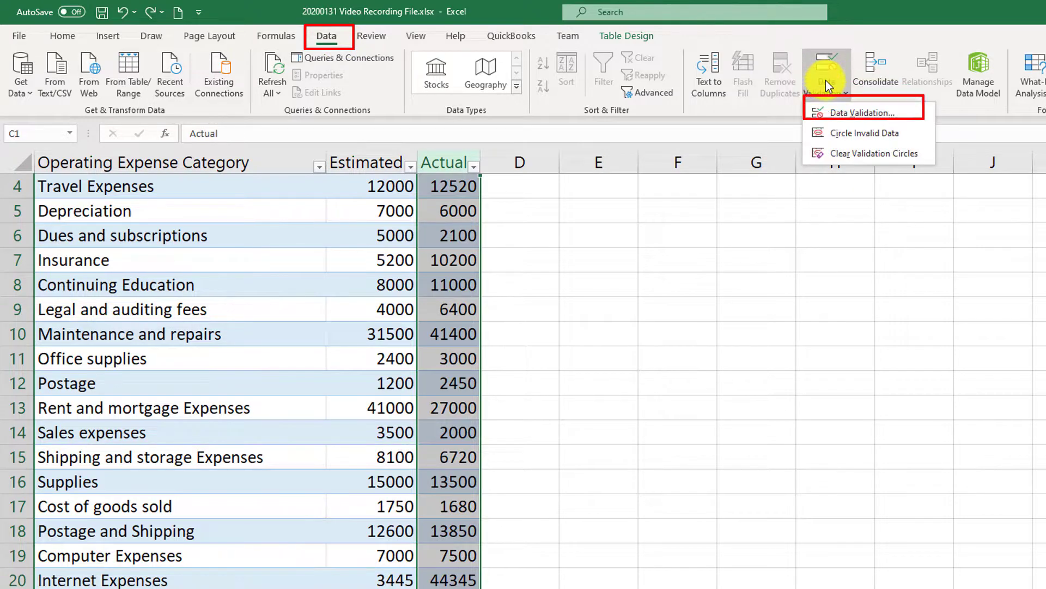
{"action": "left_click", "coordinate": [848, 113]}
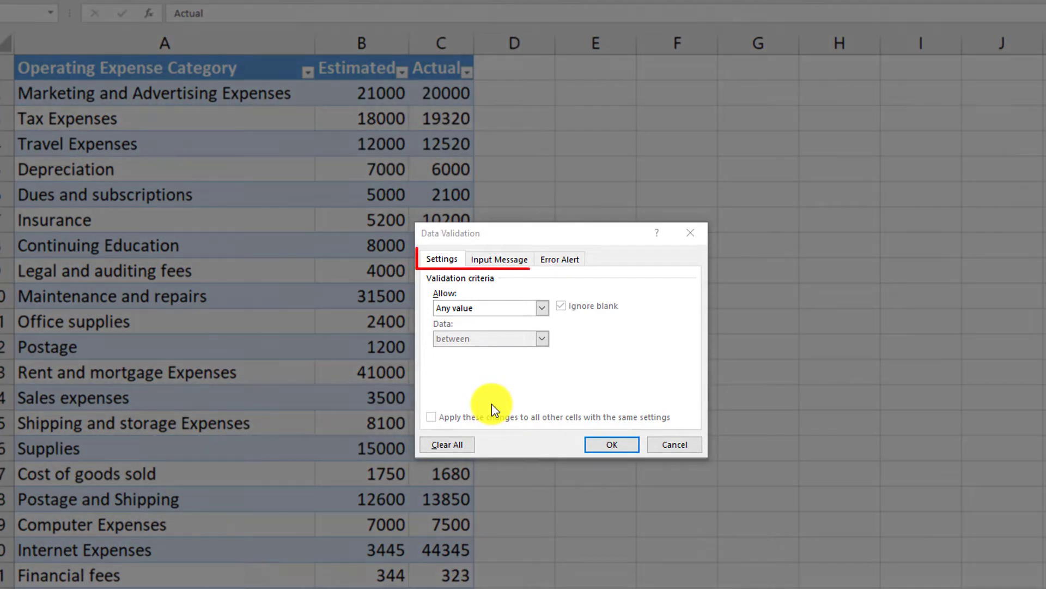
{"action": "left_click", "coordinate": [444, 261]}
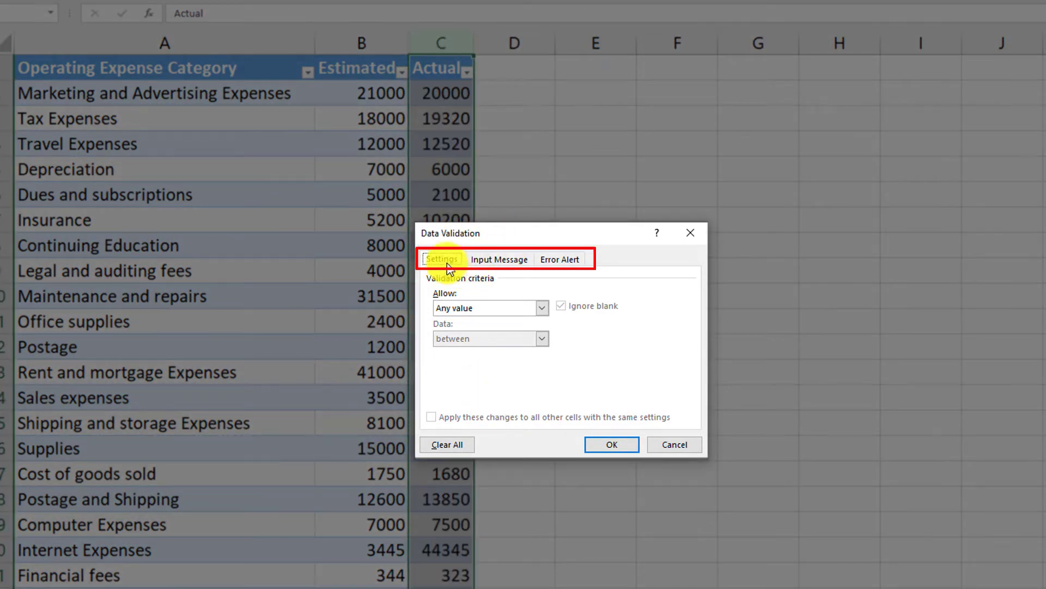
{"action": "left_click", "coordinate": [542, 308]}
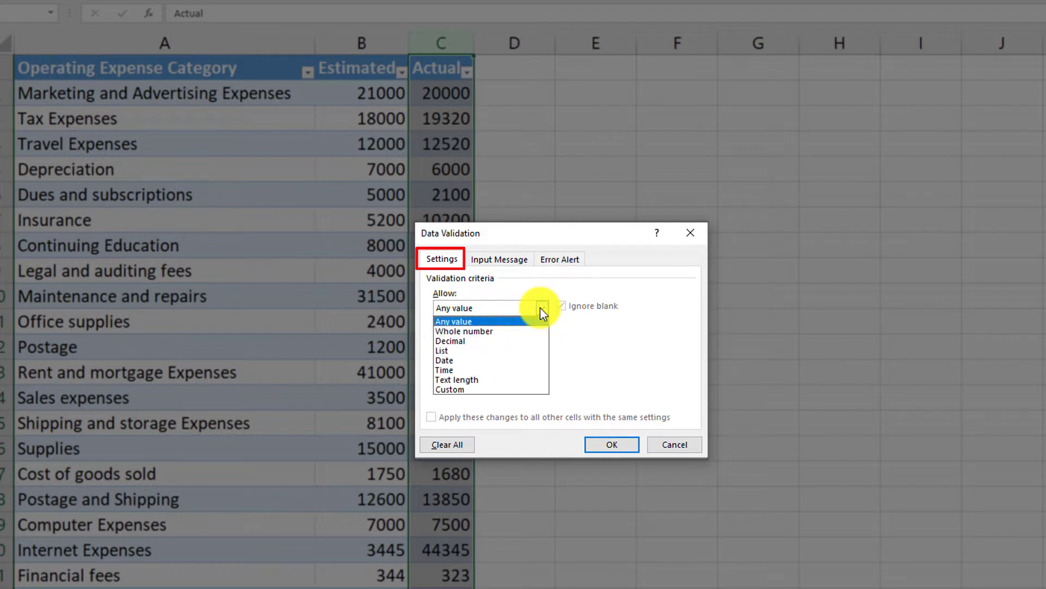
{"action": "left_click", "coordinate": [504, 260]}
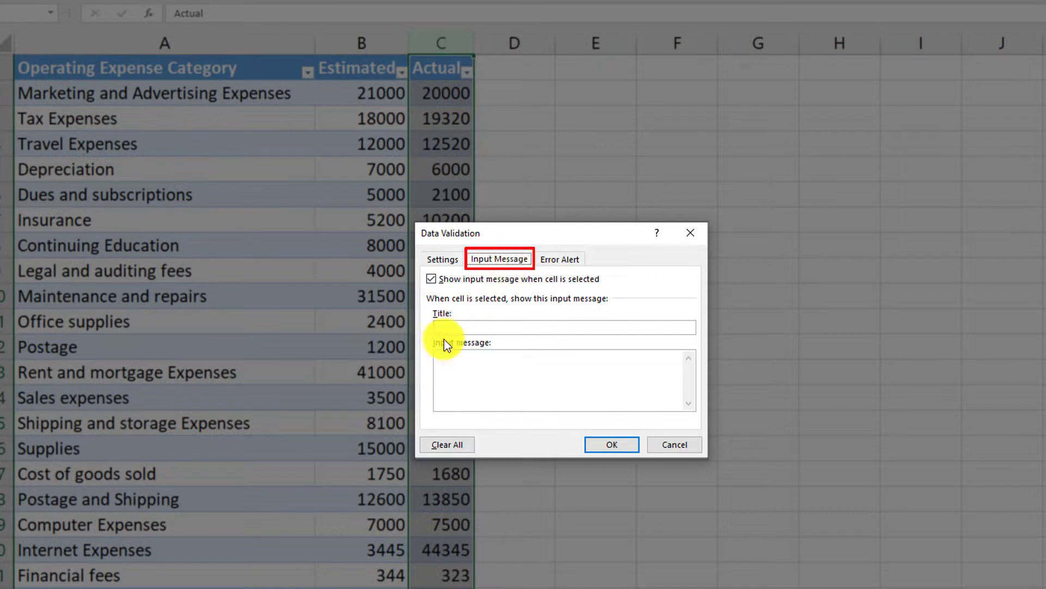
{"action": "left_click", "coordinate": [561, 260]}
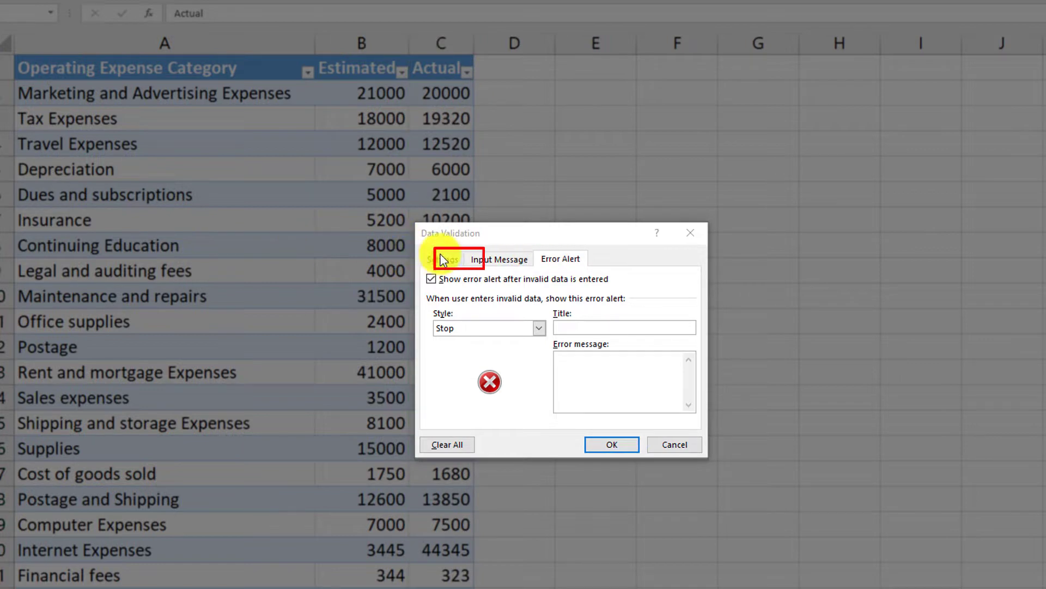
{"action": "left_click", "coordinate": [446, 264]}
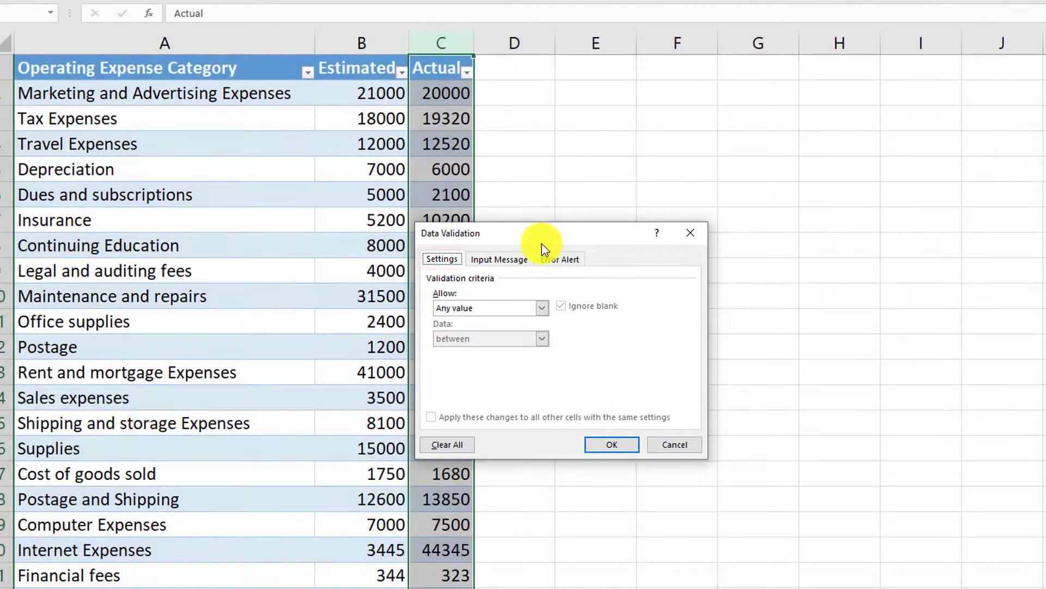
{"action": "left_click_drag", "start_coordinate": [542, 244], "coordinate": [731, 212]}
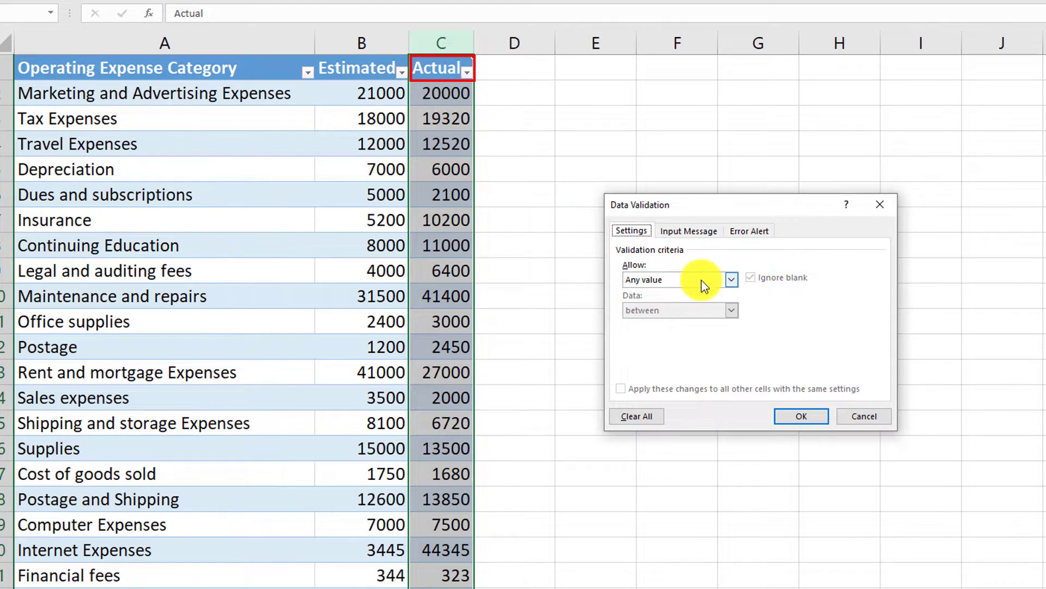
Limit the Actual column to whole numbers between a minimum of 0 and a maximum of 1000000
{"action": "left_click", "coordinate": [727, 281]}
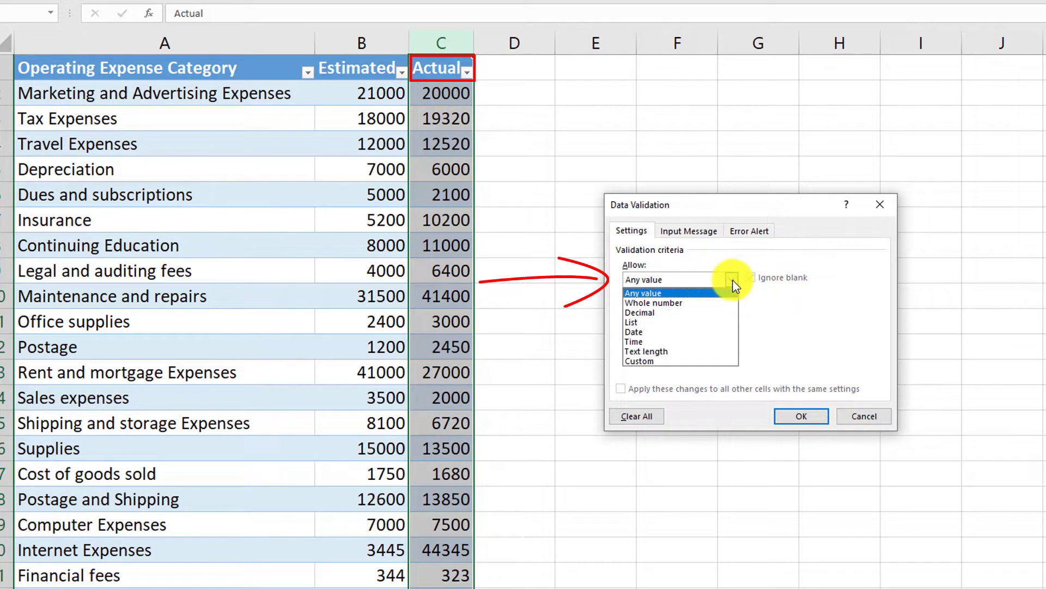
{"action": "left_click", "coordinate": [689, 302]}
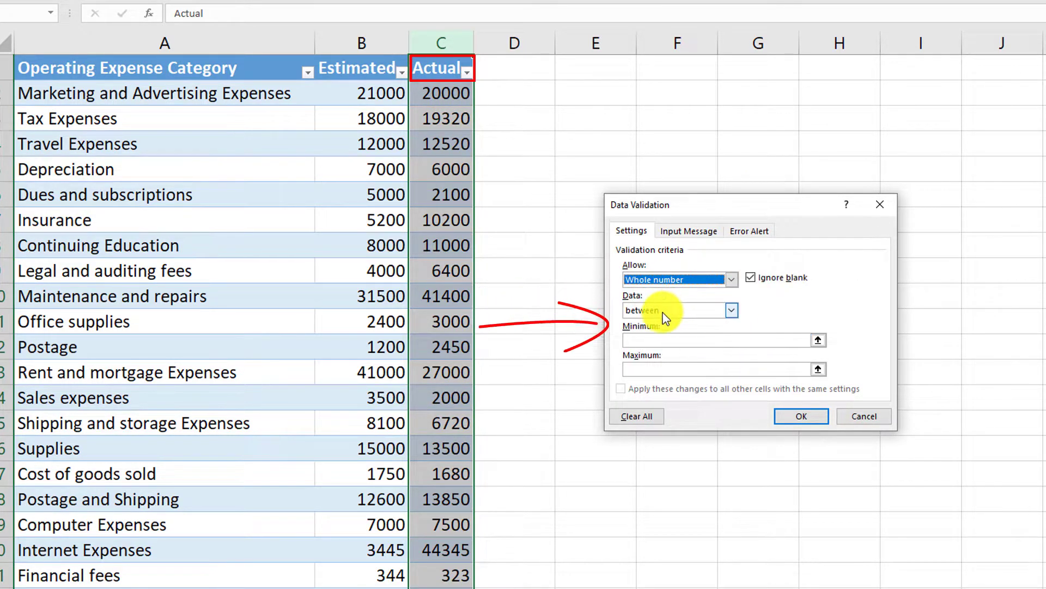
{"action": "left_click", "coordinate": [636, 339]}
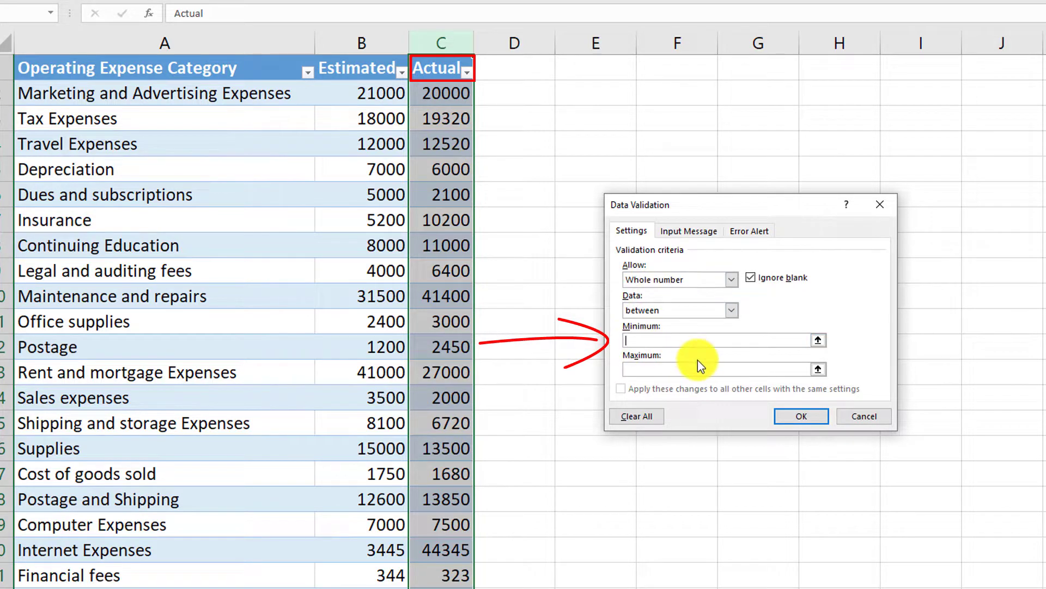
{"action": "type", "text": "0"}
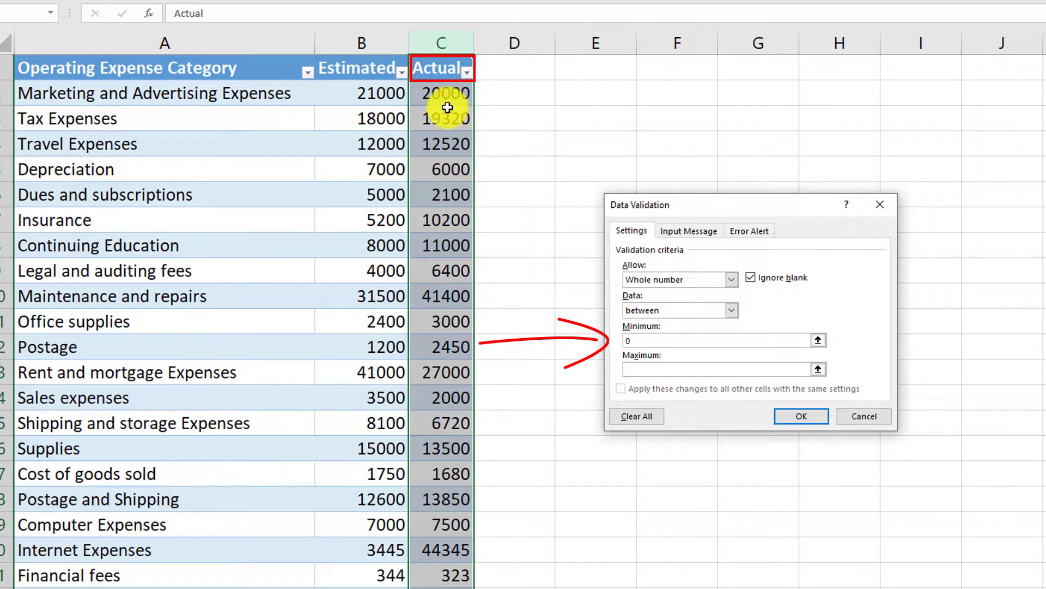
{"action": "left_click", "coordinate": [646, 369]}
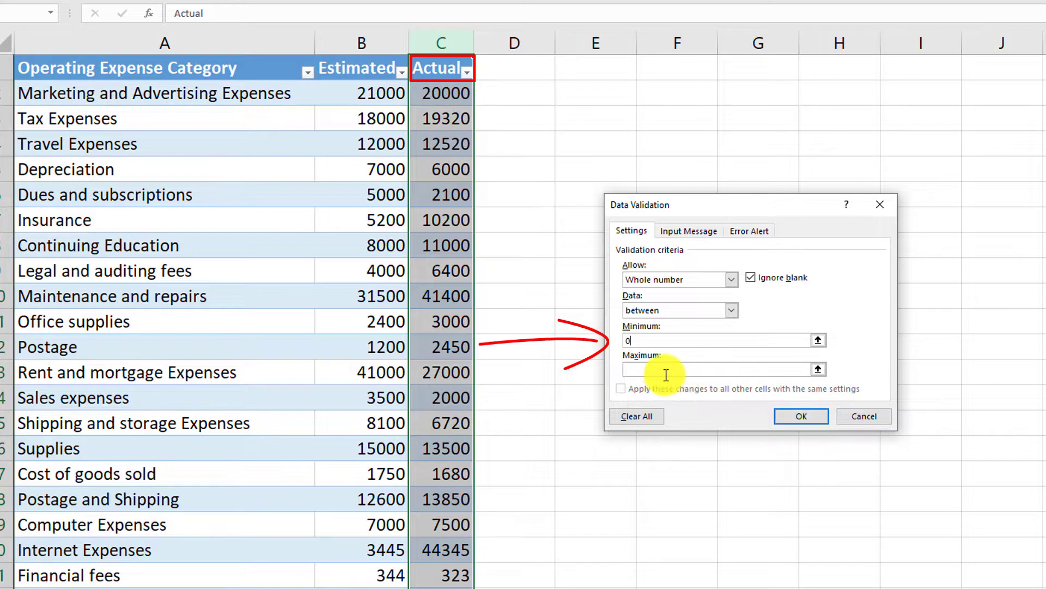
{"action": "type", "text": "1000000"}
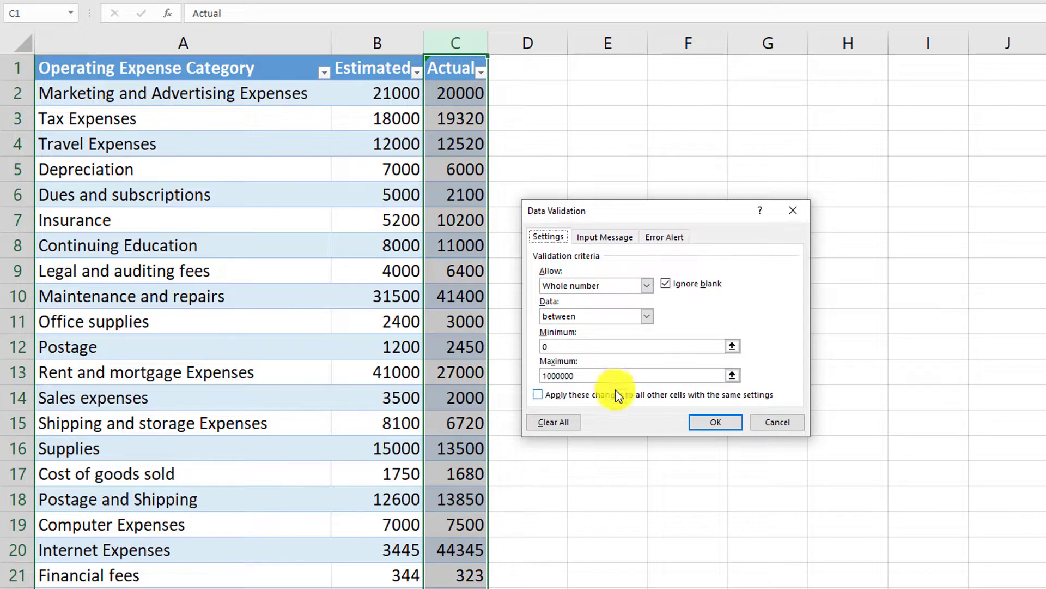
{"action": "left_click", "coordinate": [620, 243]}
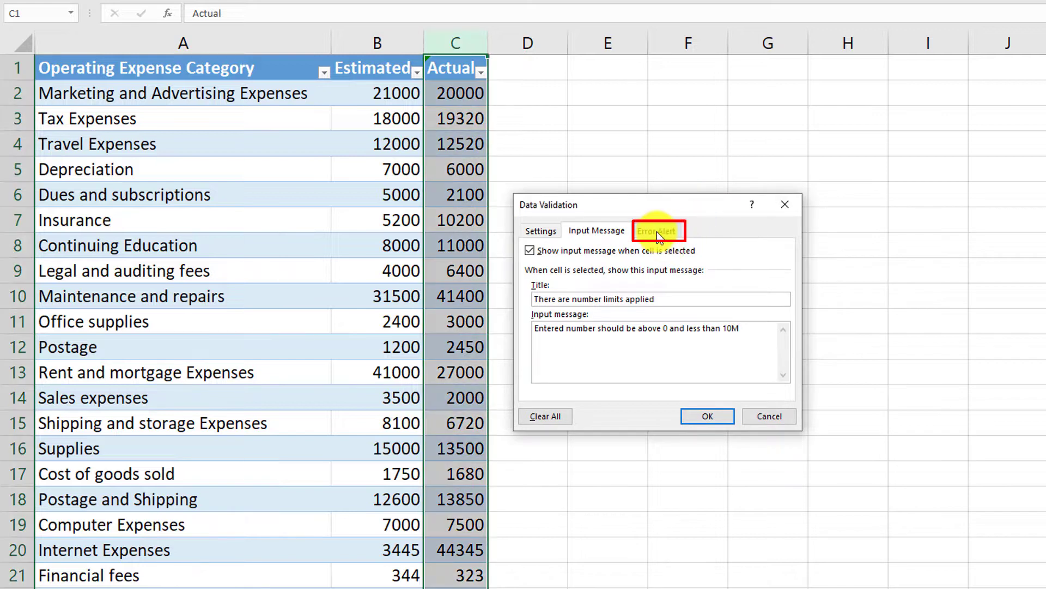
Keep a Stop-style error alert titled 'Please fix the error' and apply the validation
{"action": "left_click", "coordinate": [668, 238]}
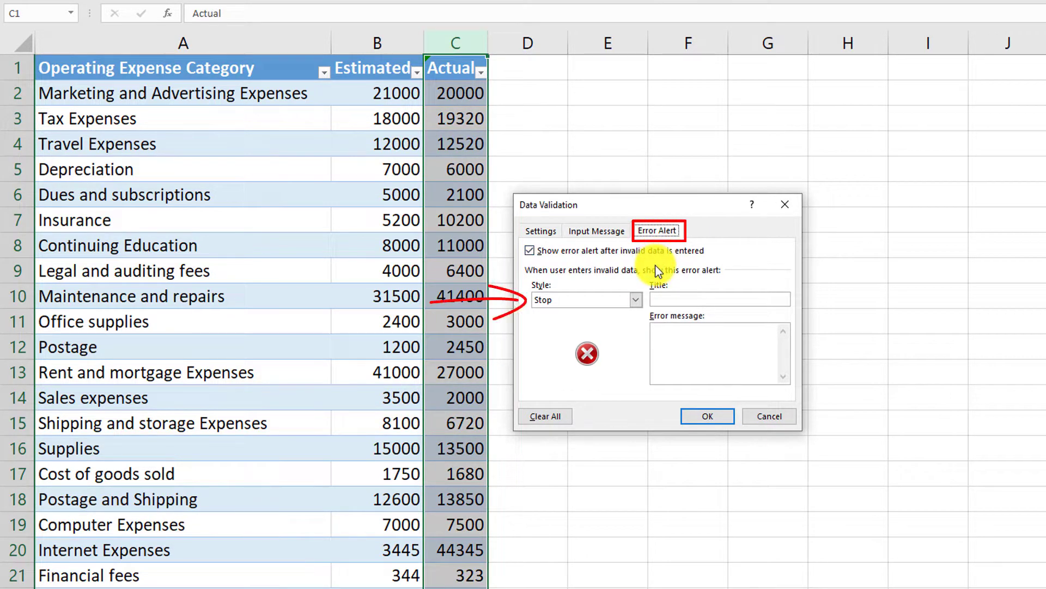
{"action": "left_click", "coordinate": [636, 299]}
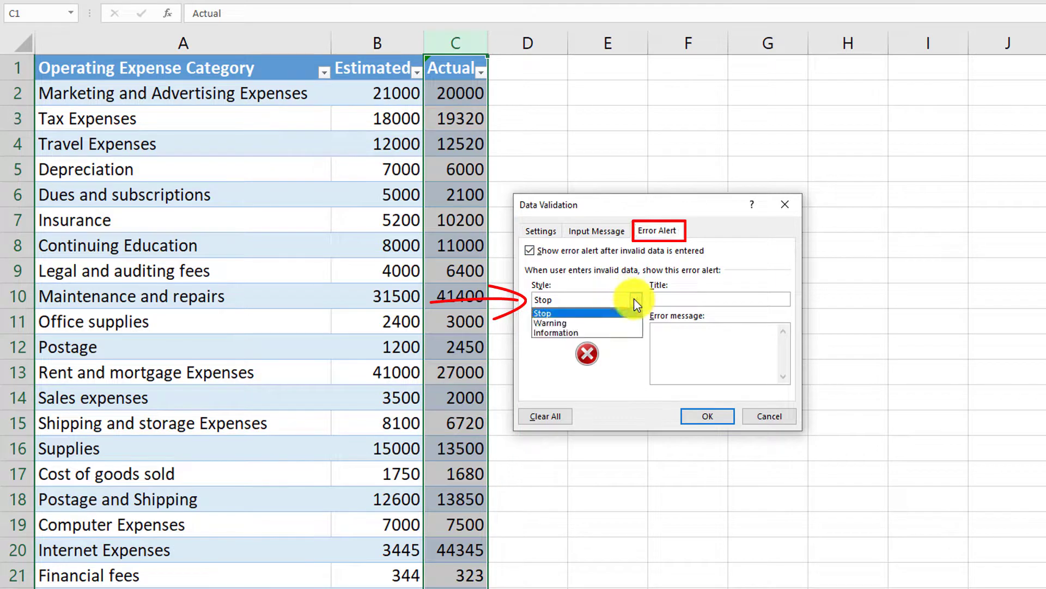
{"action": "left_click", "coordinate": [550, 313]}
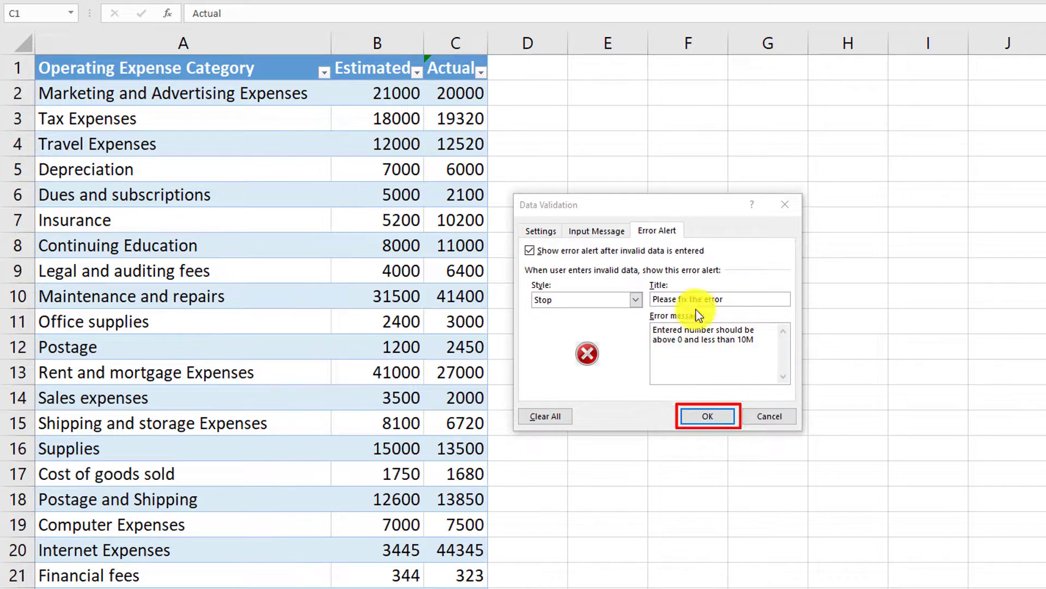
{"action": "left_click", "coordinate": [708, 416]}
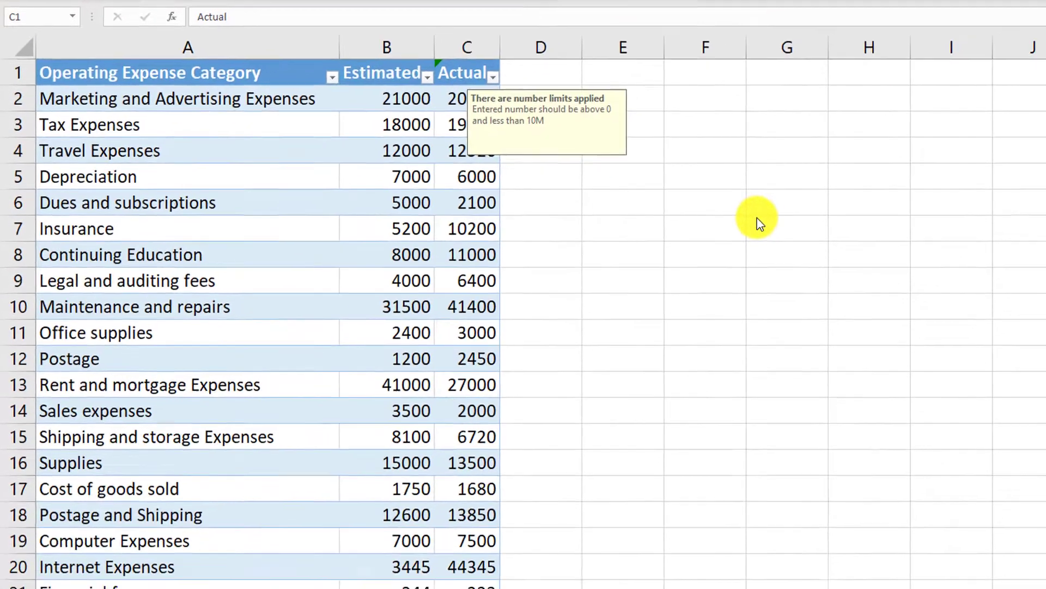
Add a new 'Other' row below the table with an Estimated amount of 34
{"action": "scroll", "coordinate": [878, 274], "scroll_direction": "down", "scroll_amount": 1}
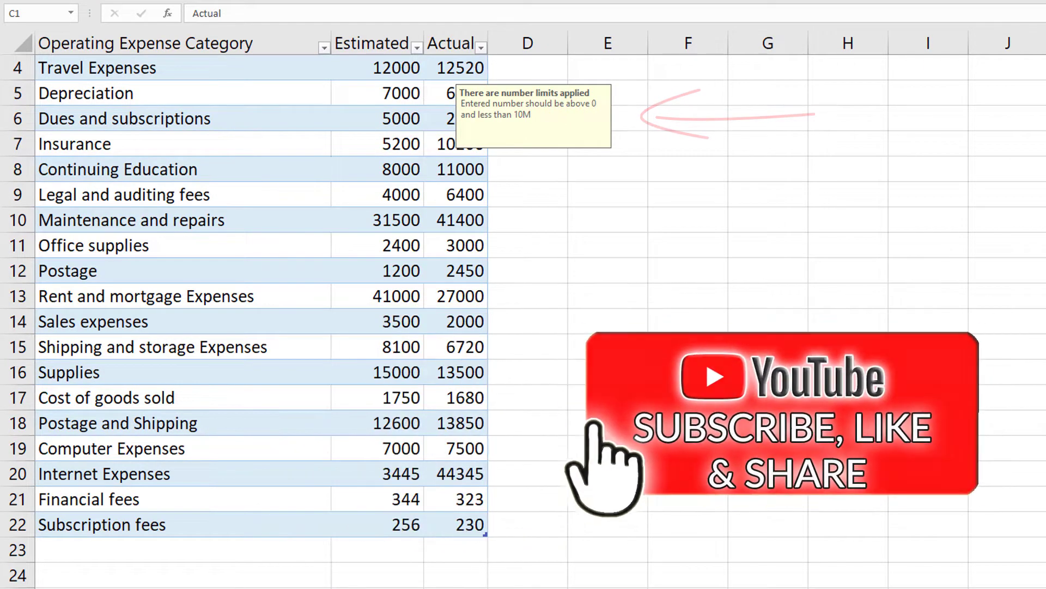
{"action": "key", "text": "ctrl+space"}
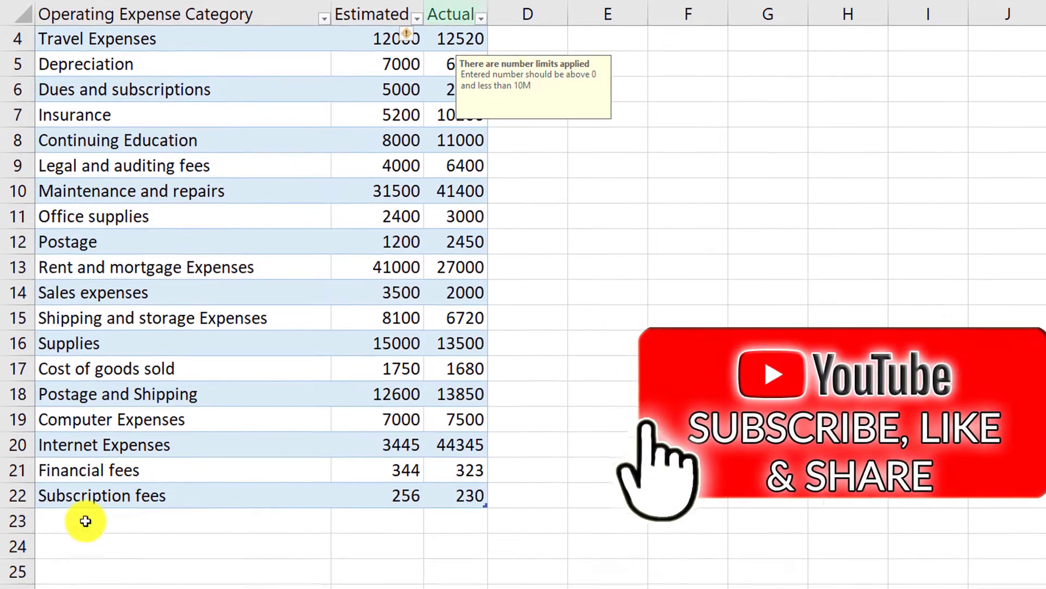
{"action": "left_click", "coordinate": [90, 508]}
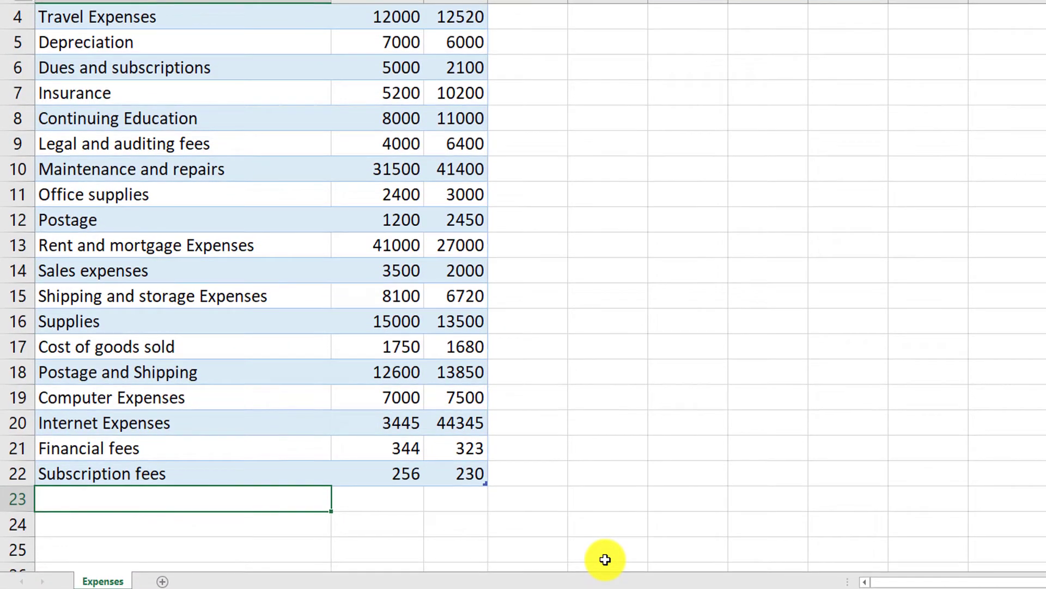
{"action": "type", "text": "Other"}
{"action": "key", "text": "Tab"}
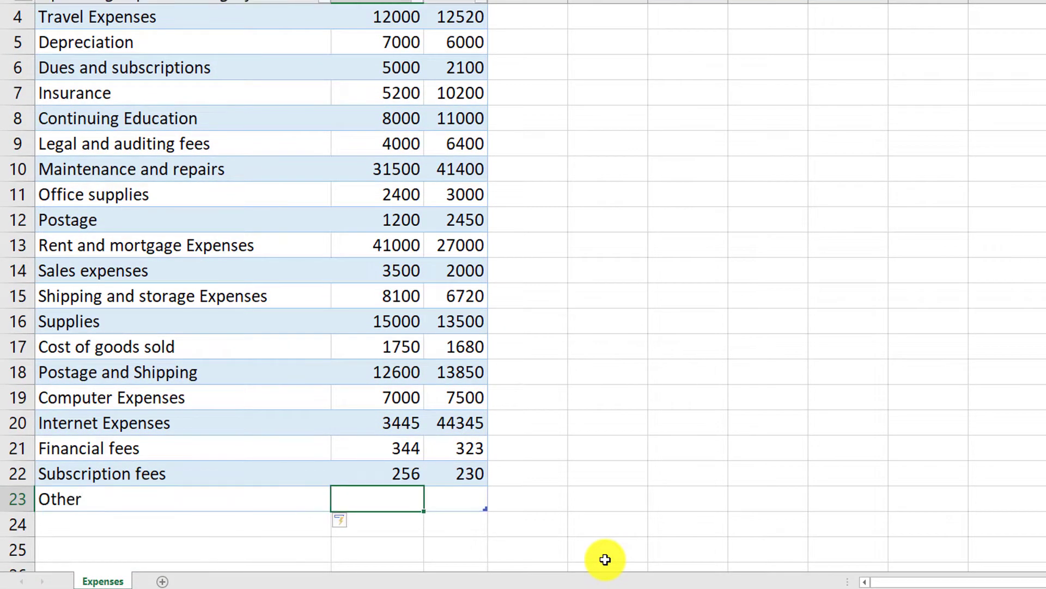
{"action": "type", "text": "34"}
{"action": "key", "text": "Tab"}
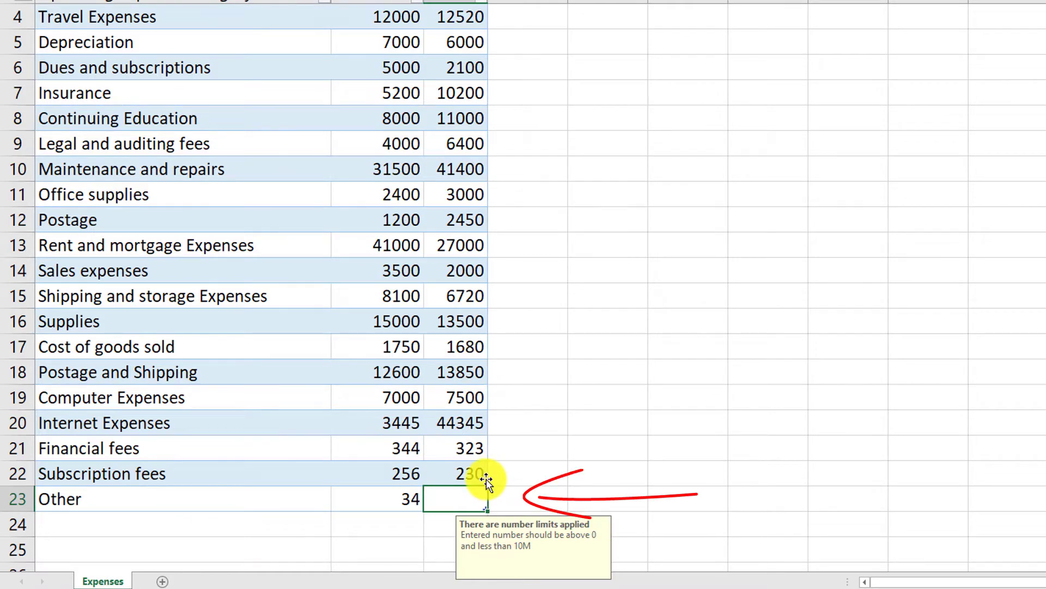
Enter 'wds' as Other's Actual amount to trigger the Stop alert, then correct it to 33
{"action": "type", "text": "wds"}
{"action": "key", "text": "Return"}
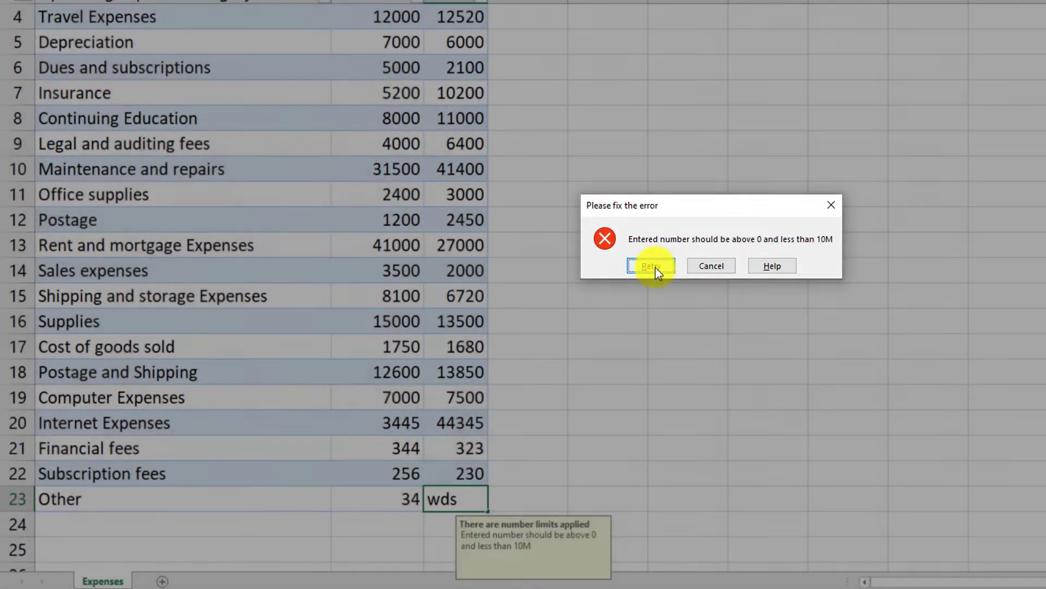
{"action": "left_click", "coordinate": [651, 266]}
{"action": "key", "text": "BackSpace"}
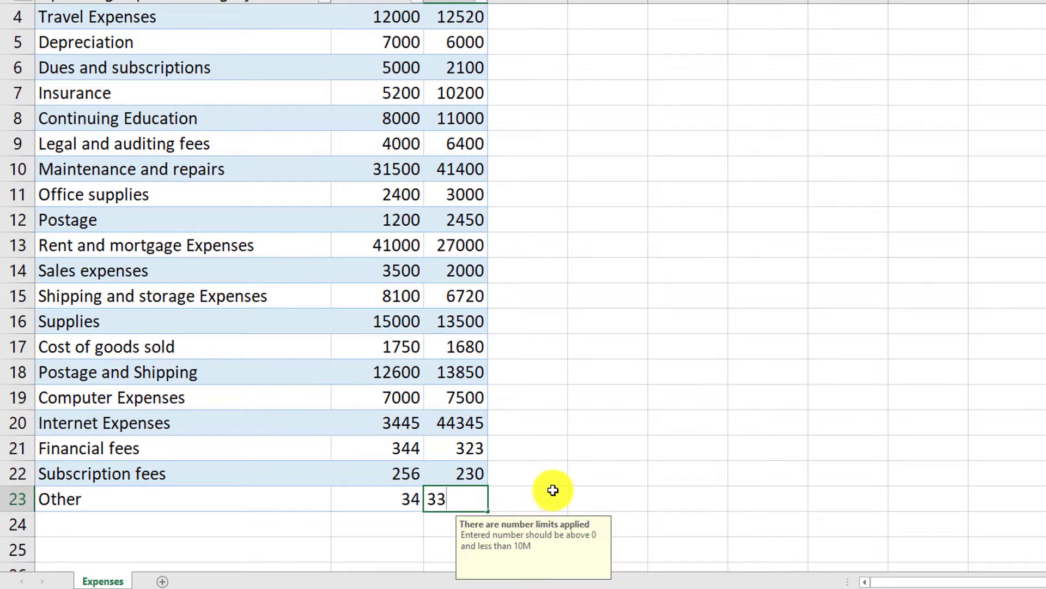
{"action": "key", "text": "Tab"}
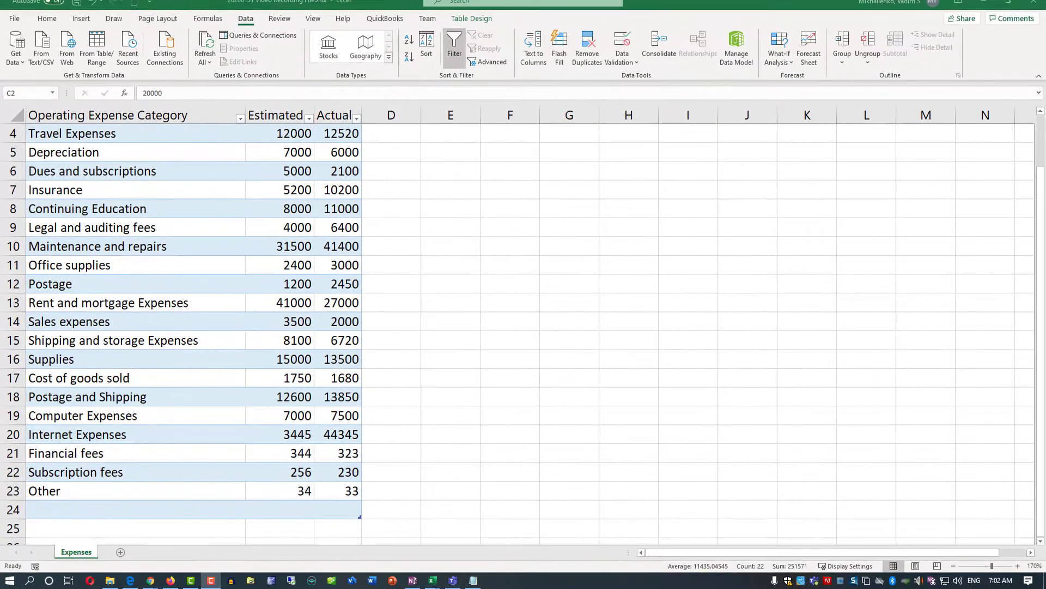
Open the validation rules for cell C3 (19320), keeping Whole number as the allowed data
{"action": "scroll", "coordinate": [617, 291], "scroll_direction": "up", "scroll_amount": 1}
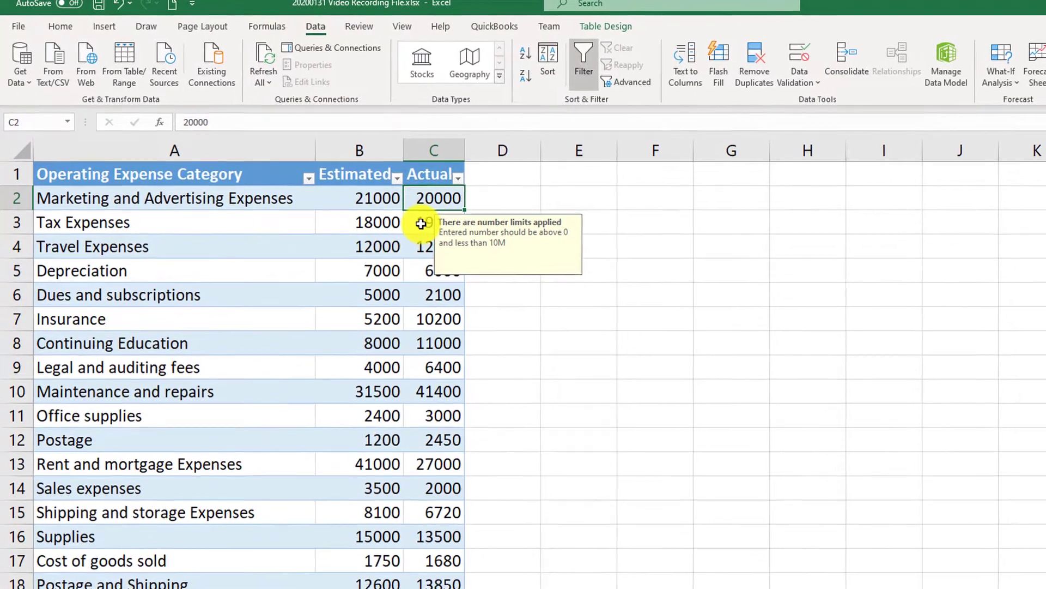
{"action": "left_click", "coordinate": [423, 223]}
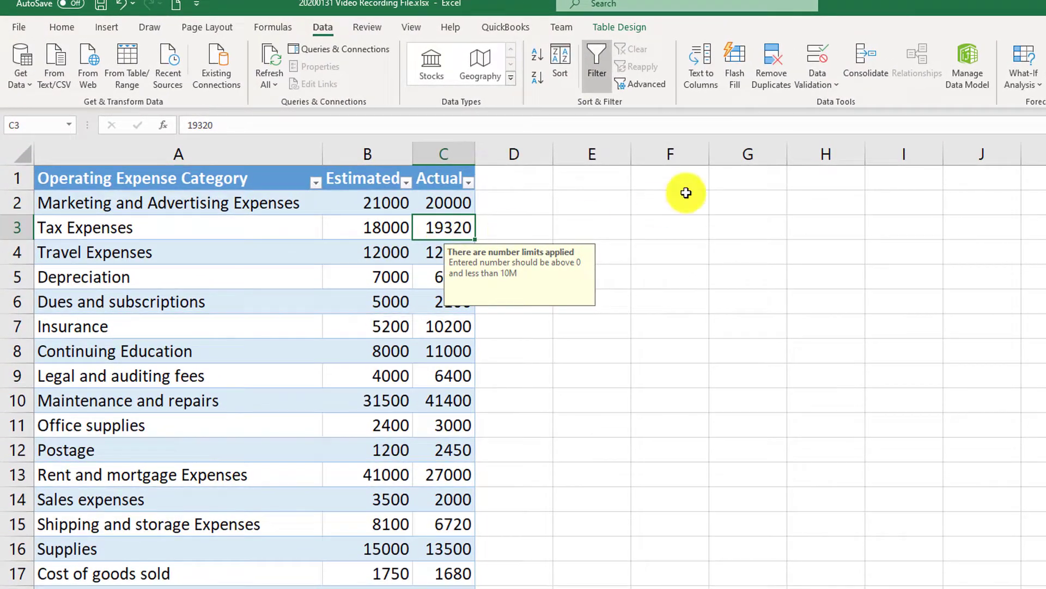
{"action": "left_click", "coordinate": [820, 57]}
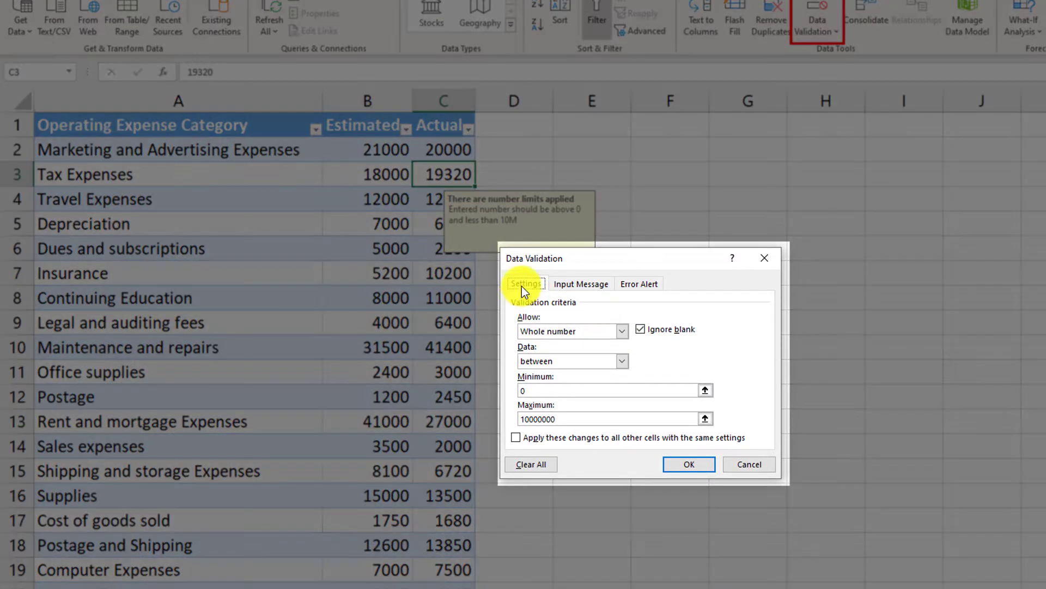
{"action": "left_click", "coordinate": [623, 331]}
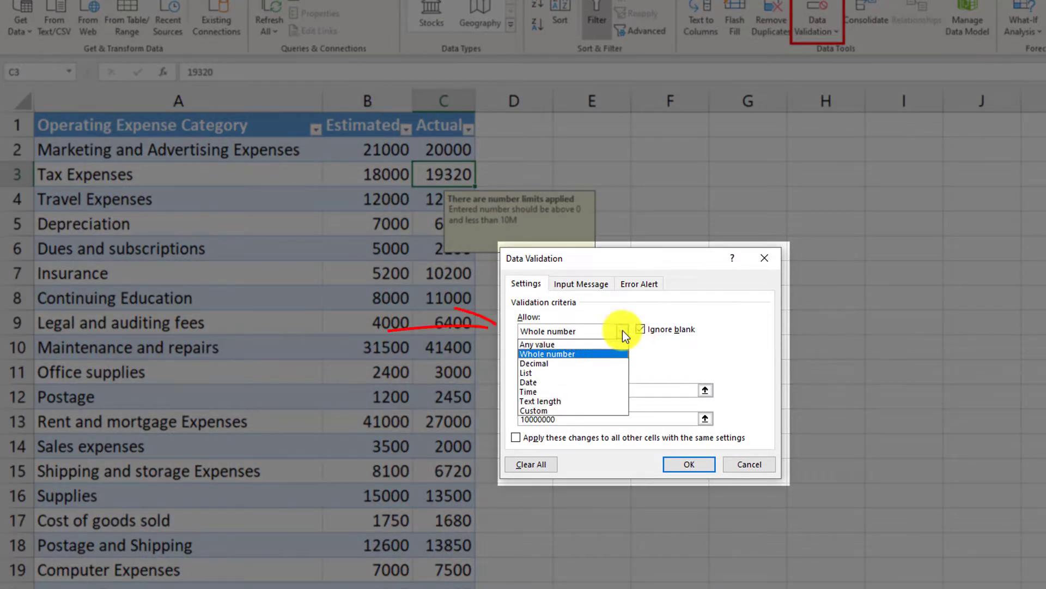
{"action": "left_click", "coordinate": [547, 350]}
Delete the input message title and text and turn off the selection prompt
{"action": "left_click", "coordinate": [582, 283]}
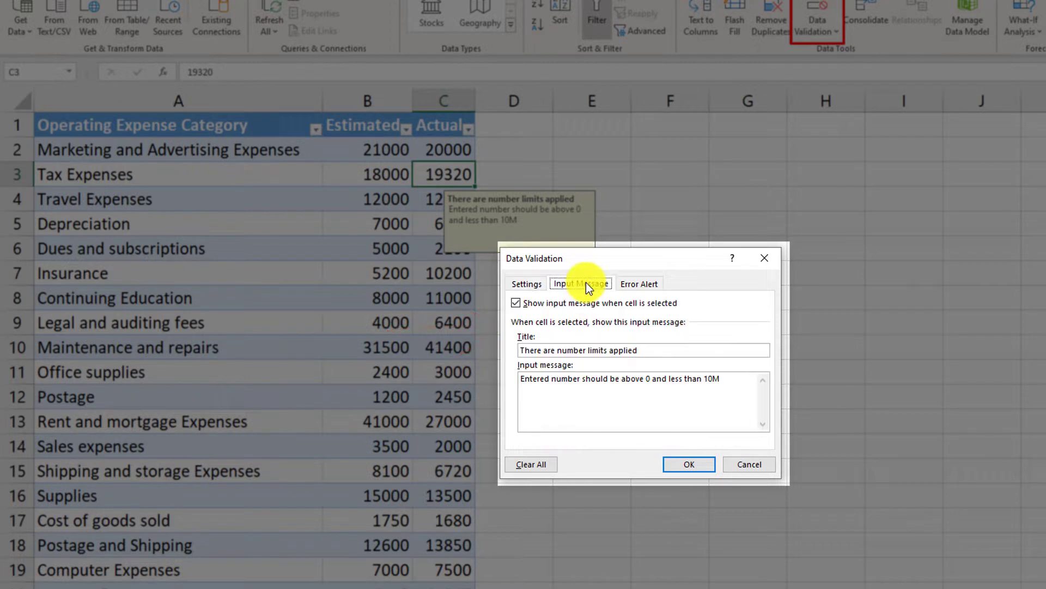
{"action": "left_click_drag", "start_coordinate": [637, 351], "coordinate": [455, 350]}
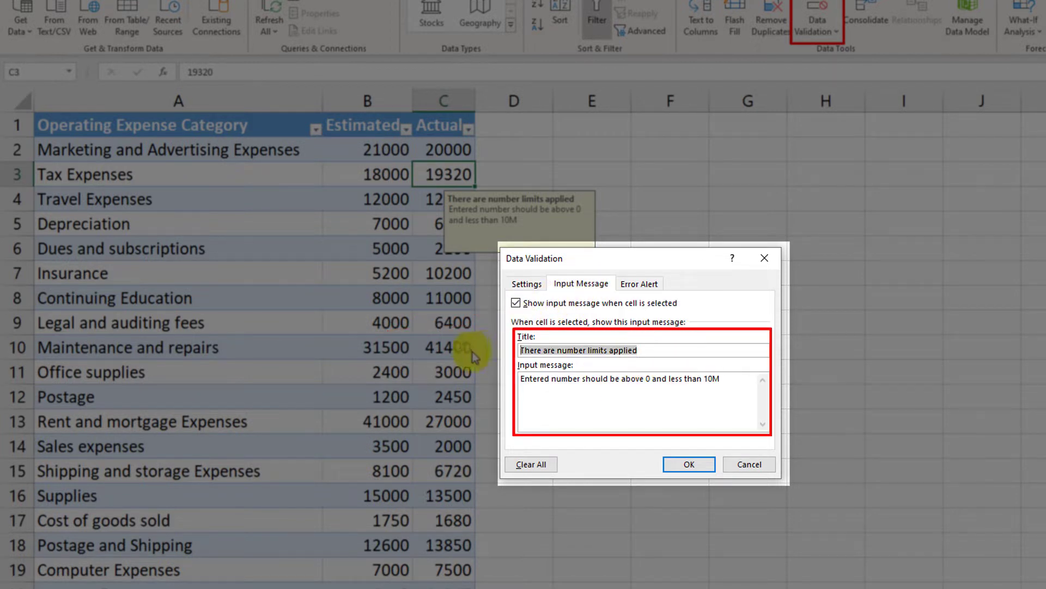
{"action": "key", "text": "BackSpace"}
{"action": "left_click_drag", "start_coordinate": [727, 379], "coordinate": [512, 379]}
{"action": "key", "text": "BackSpace"}
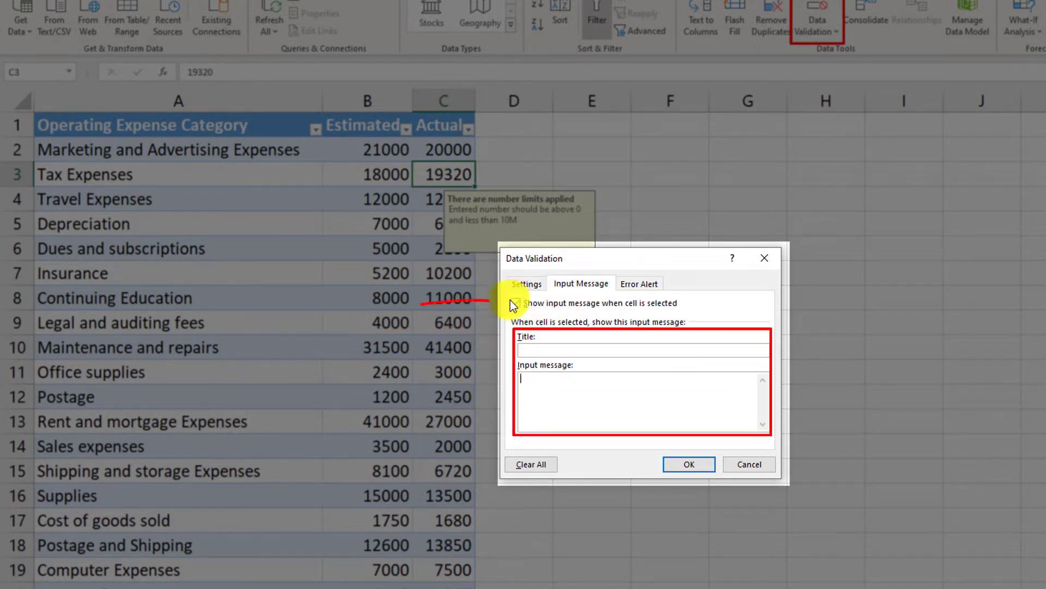
{"action": "left_click", "coordinate": [515, 302]}
Delete the error alert title and message, disable the error alert, and apply the changes
{"action": "left_click", "coordinate": [637, 284]}
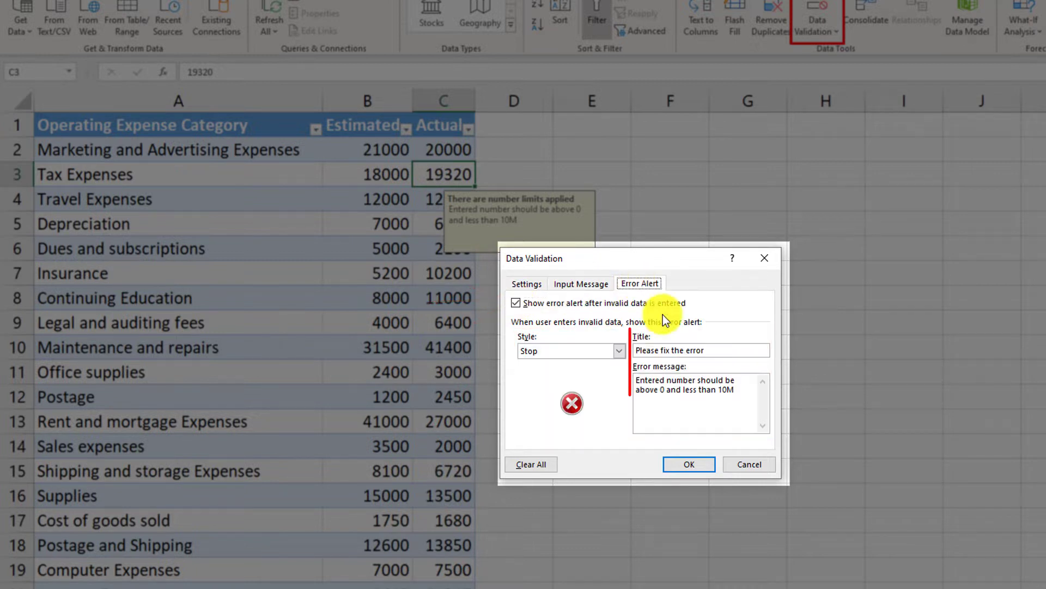
{"action": "left_click_drag", "start_coordinate": [706, 351], "coordinate": [581, 349]}
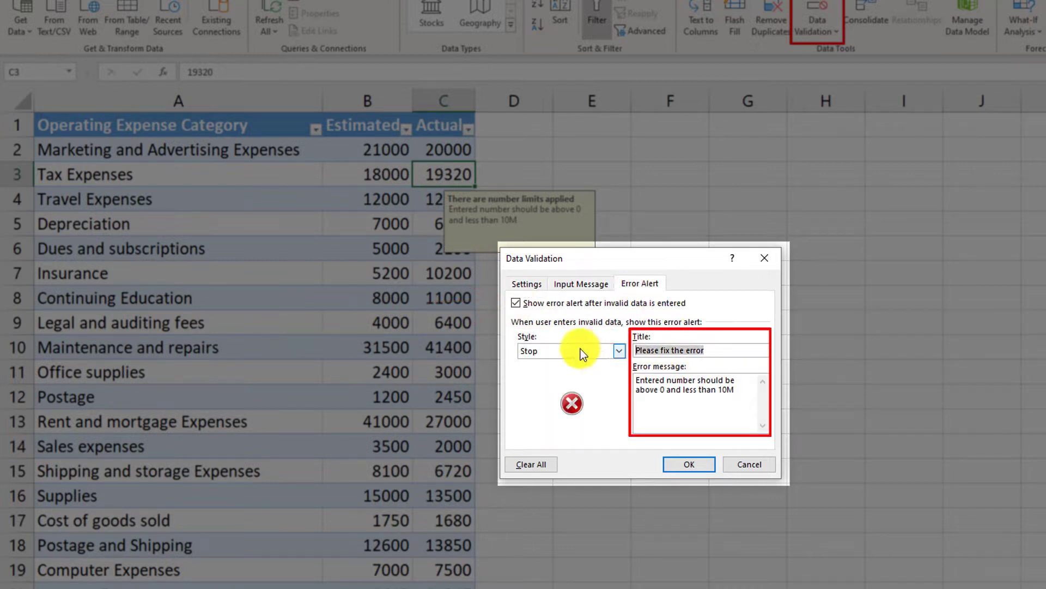
{"action": "key", "text": "BackSpace"}
{"action": "left_click_drag", "start_coordinate": [736, 389], "coordinate": [584, 368]}
{"action": "key", "text": "BackSpace"}
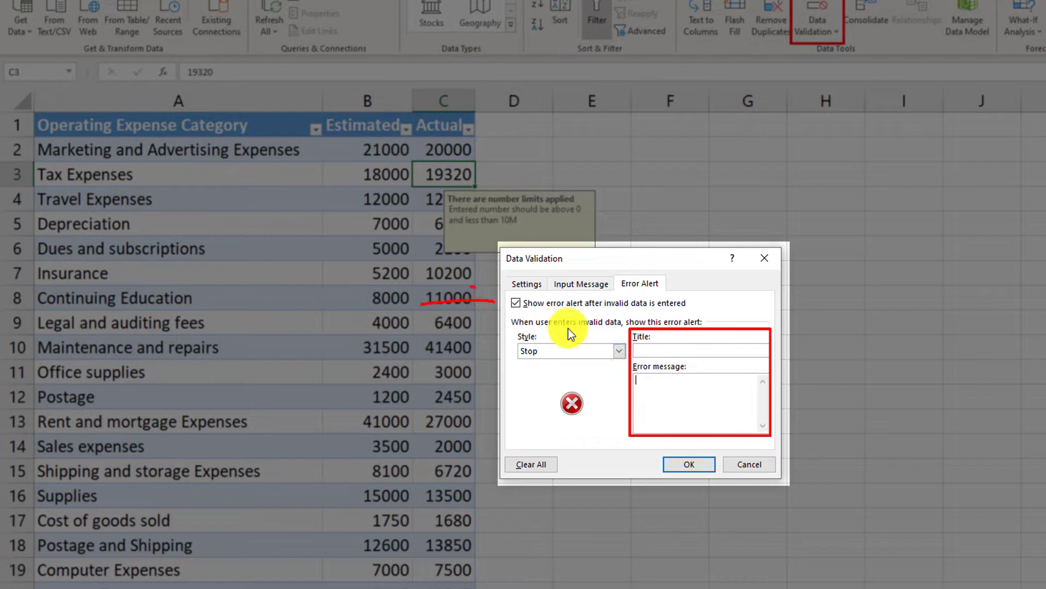
{"action": "left_click", "coordinate": [516, 303]}
{"action": "left_click", "coordinate": [687, 464]}
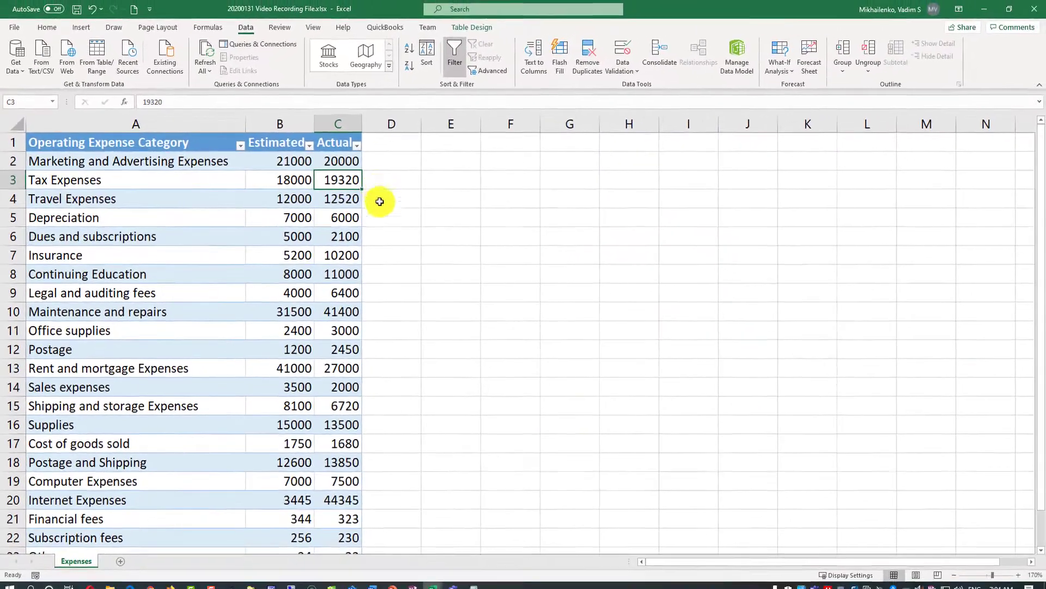
Scroll down through the operating-expense table
{"action": "scroll", "coordinate": [883, 344], "scroll_direction": "down", "scroll_amount": 1}
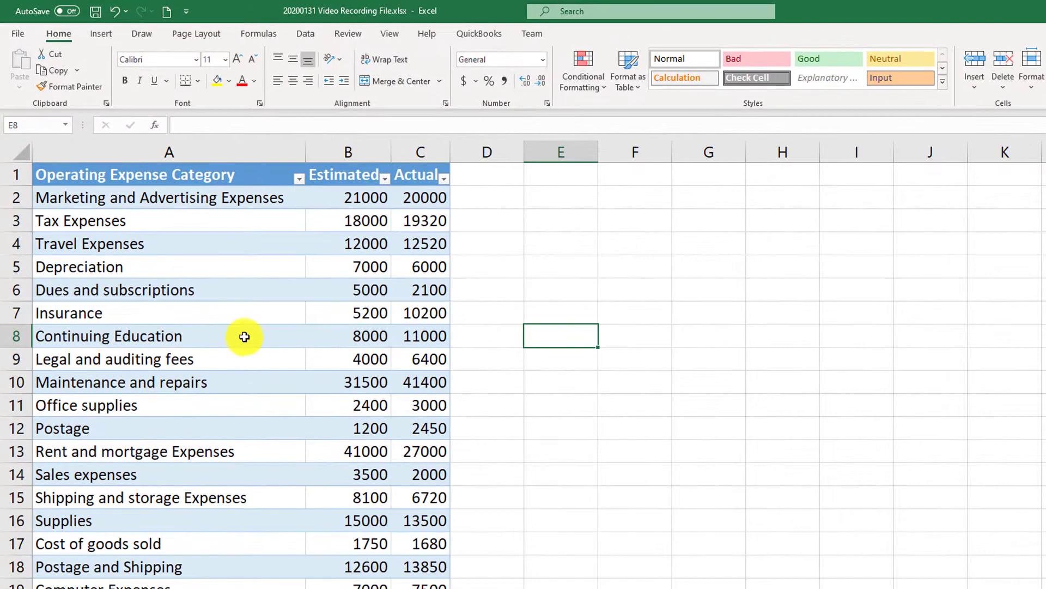
In Table Design, toggle the Header Row and Banded Rows off and back on
{"action": "left_click", "coordinate": [220, 297]}
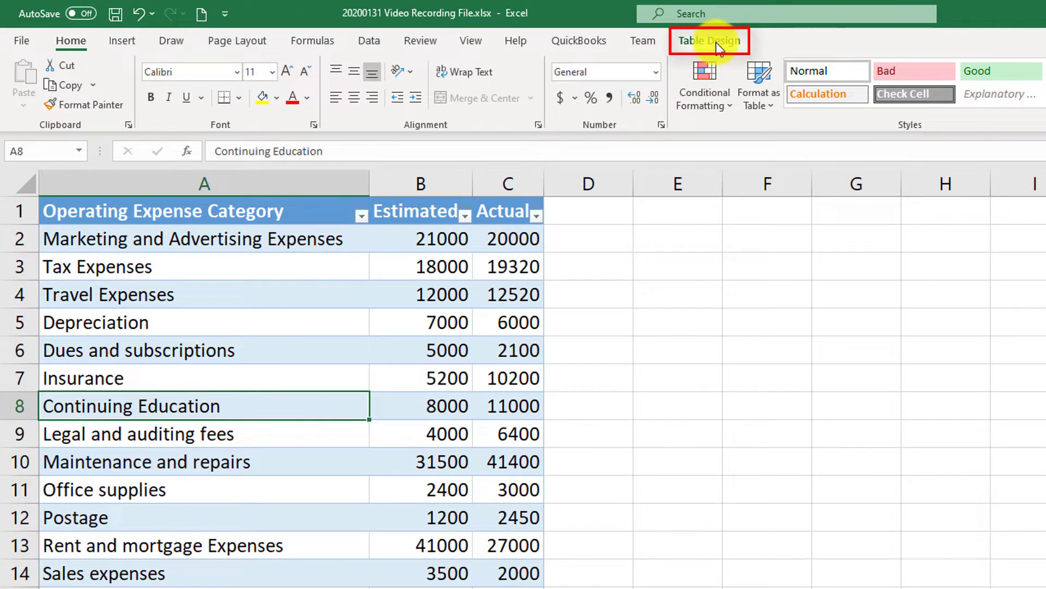
{"action": "left_click", "coordinate": [718, 44]}
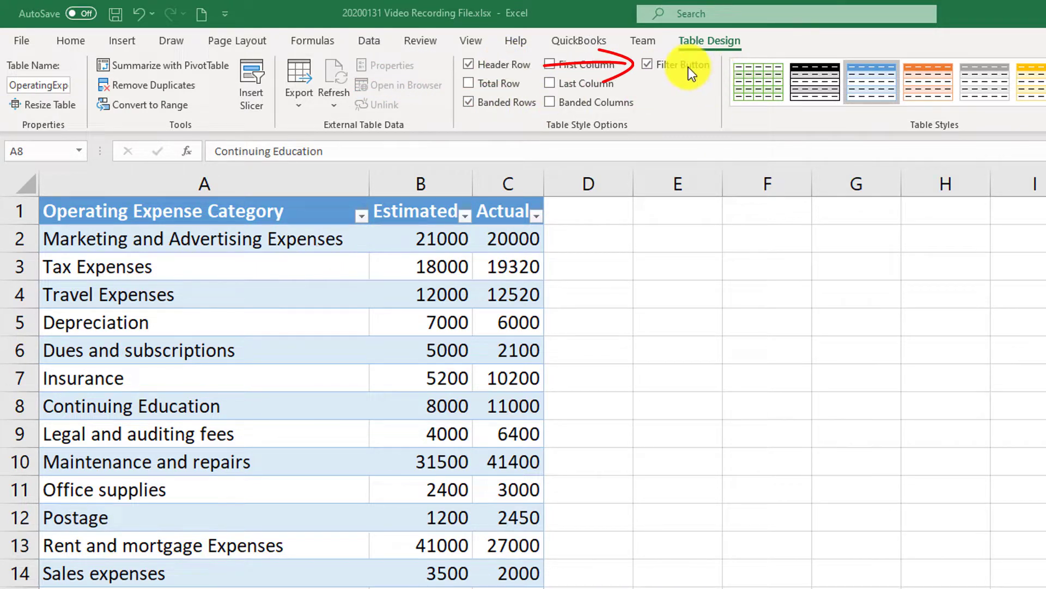
{"action": "left_click", "coordinate": [468, 64]}
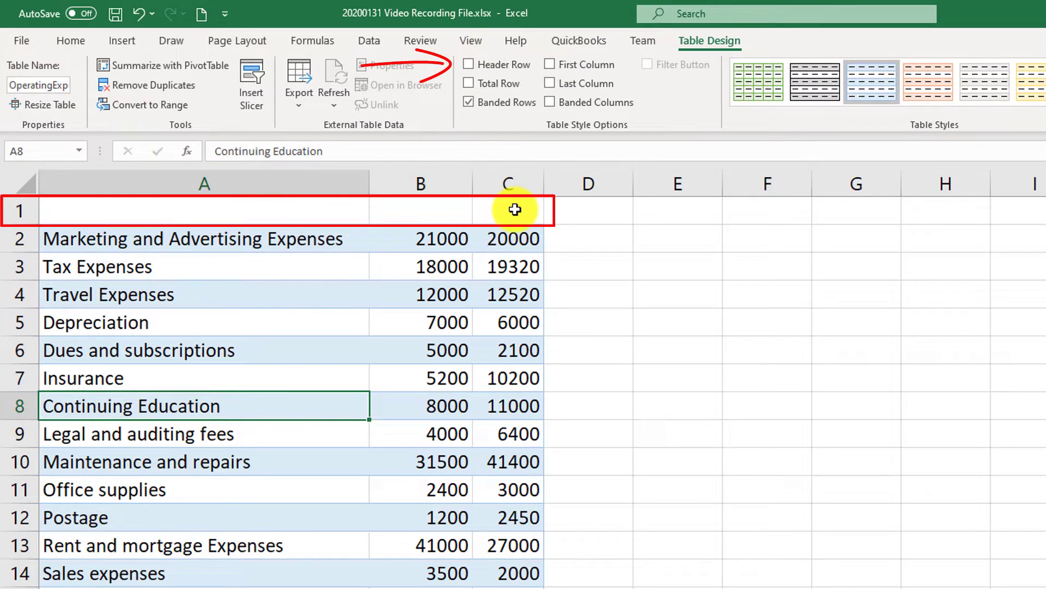
{"action": "left_click", "coordinate": [469, 64]}
{"action": "left_click", "coordinate": [469, 102]}
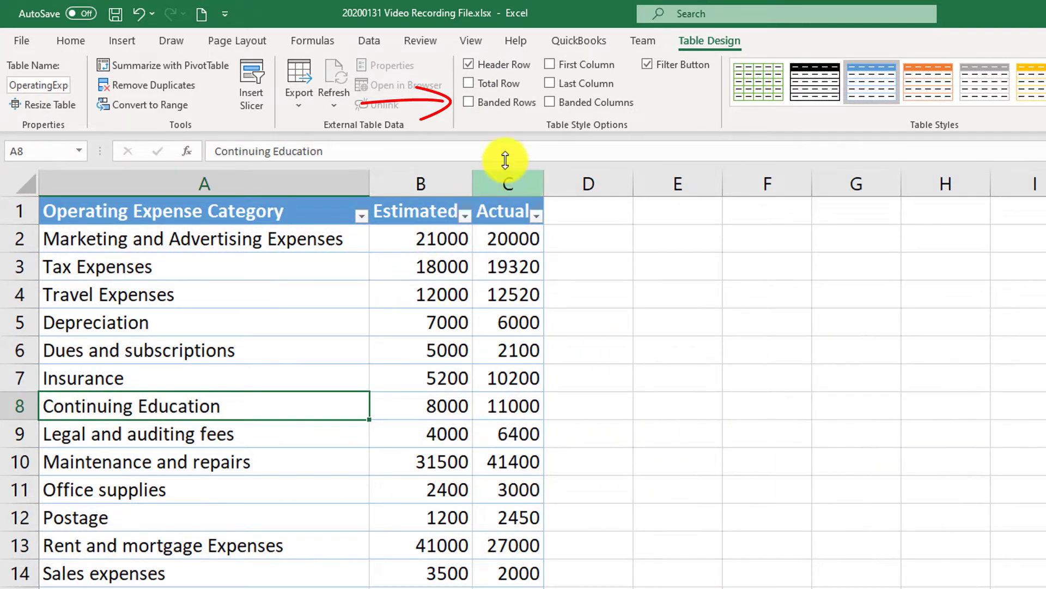
{"action": "left_click", "coordinate": [467, 103]}
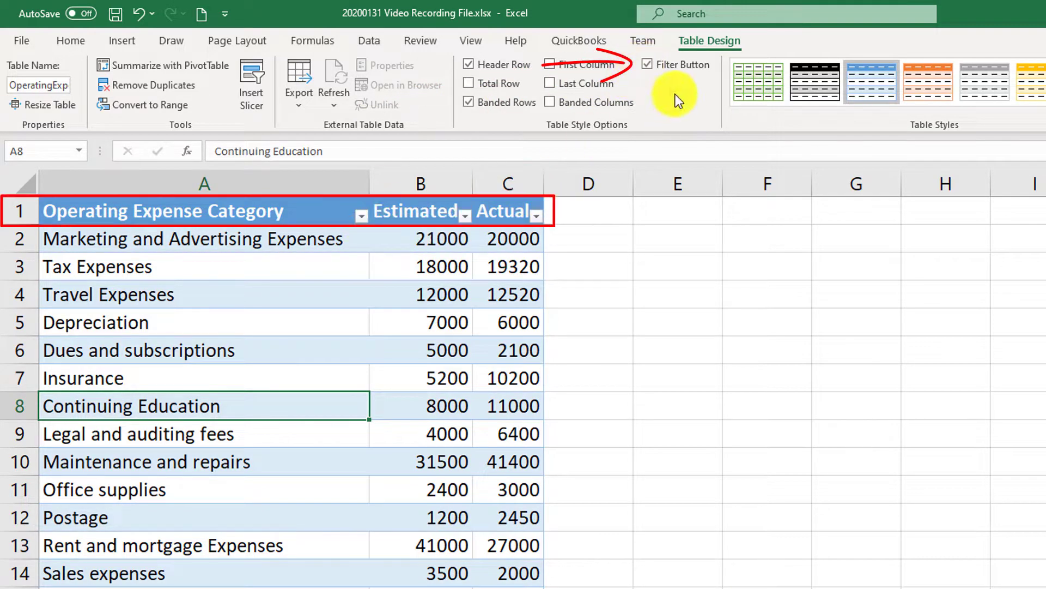
Turn on filter buttons and preview the Actual column's filter menu without changes
{"action": "left_click", "coordinate": [648, 65]}
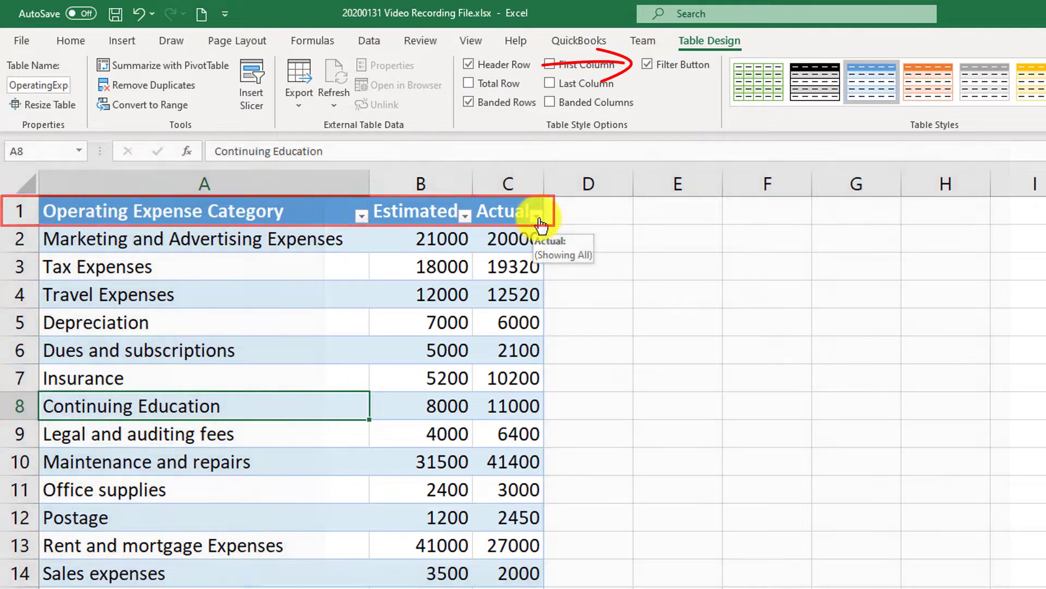
{"action": "left_click", "coordinate": [537, 218]}
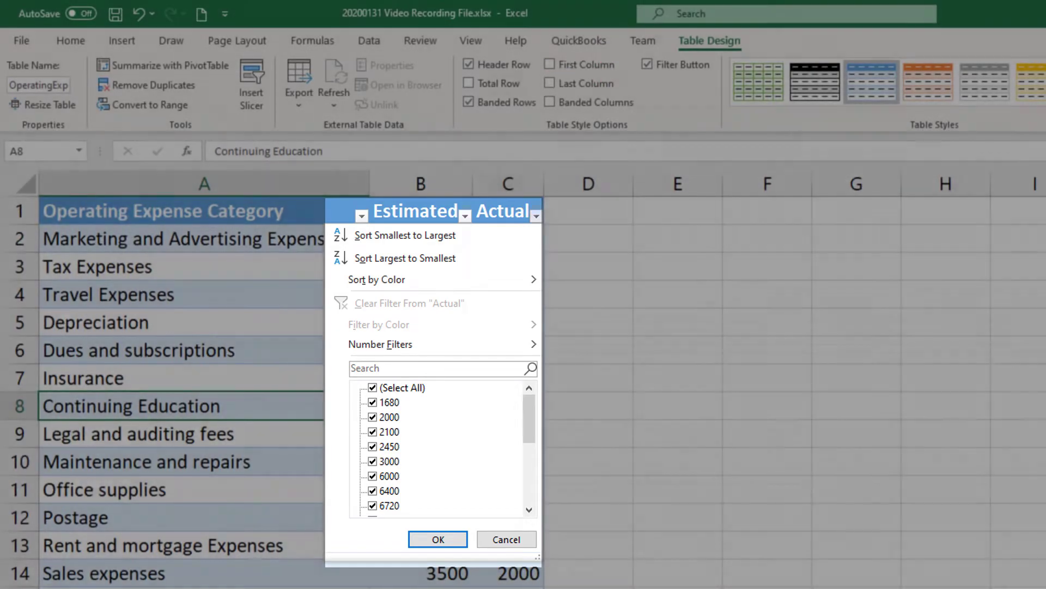
{"action": "key", "text": "Escape"}
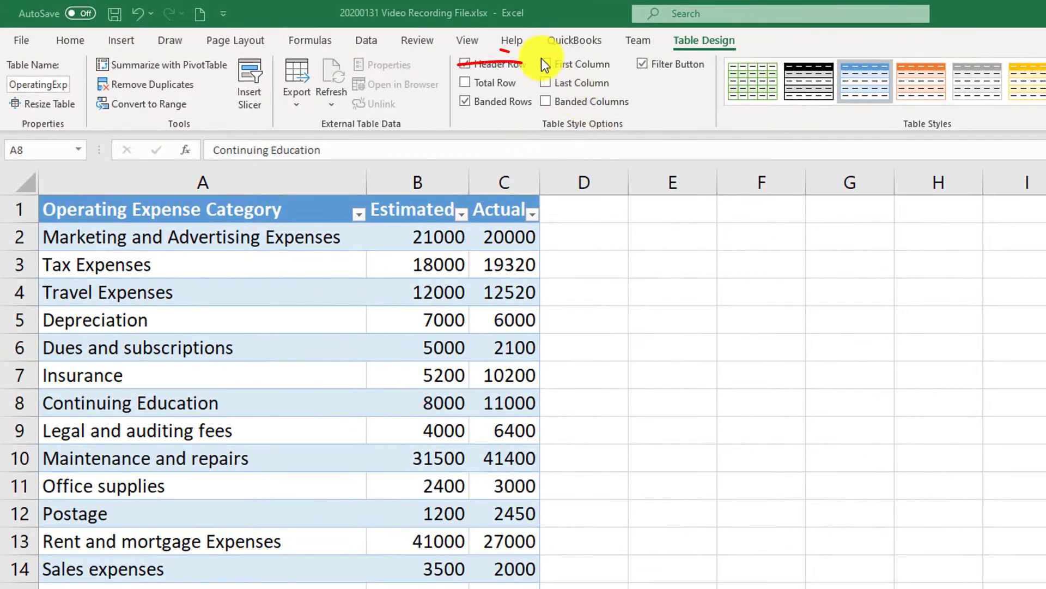
Try bold First Column and Last Column emphasis, then switch both back off
{"action": "left_click", "coordinate": [548, 64]}
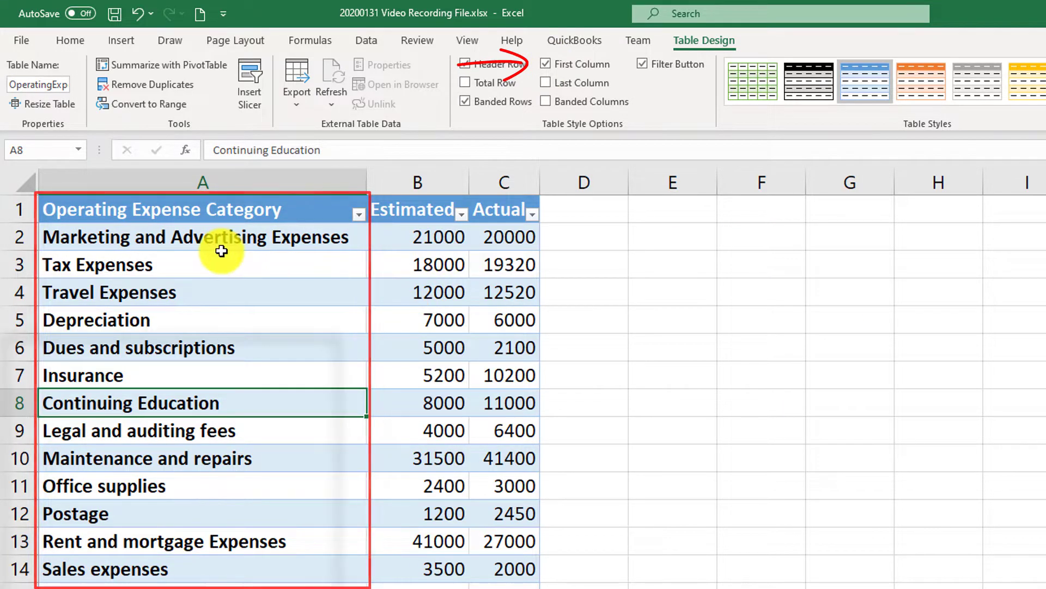
{"action": "left_click", "coordinate": [546, 64]}
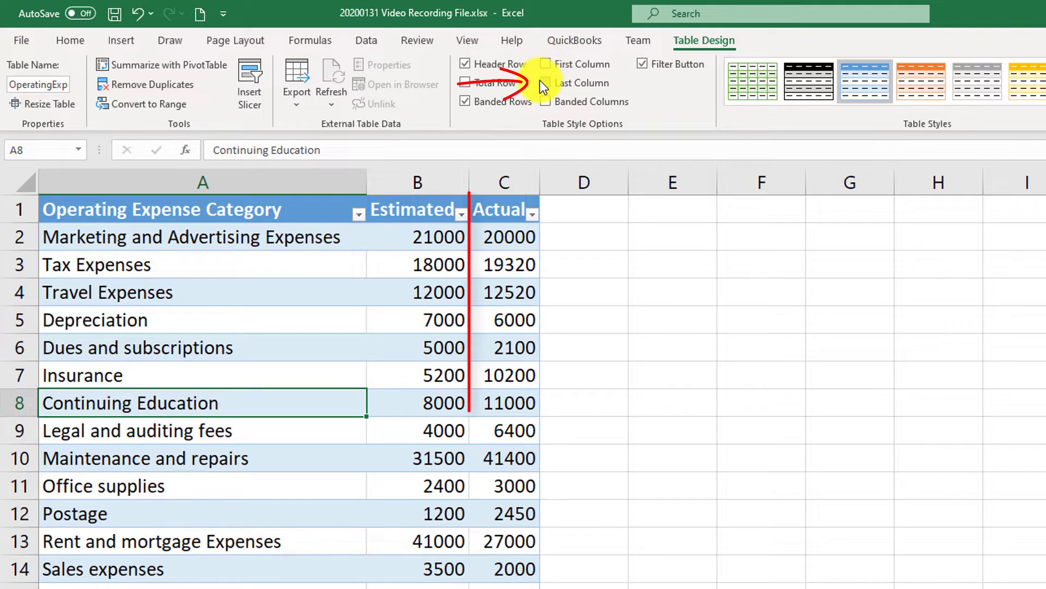
{"action": "left_click", "coordinate": [545, 83]}
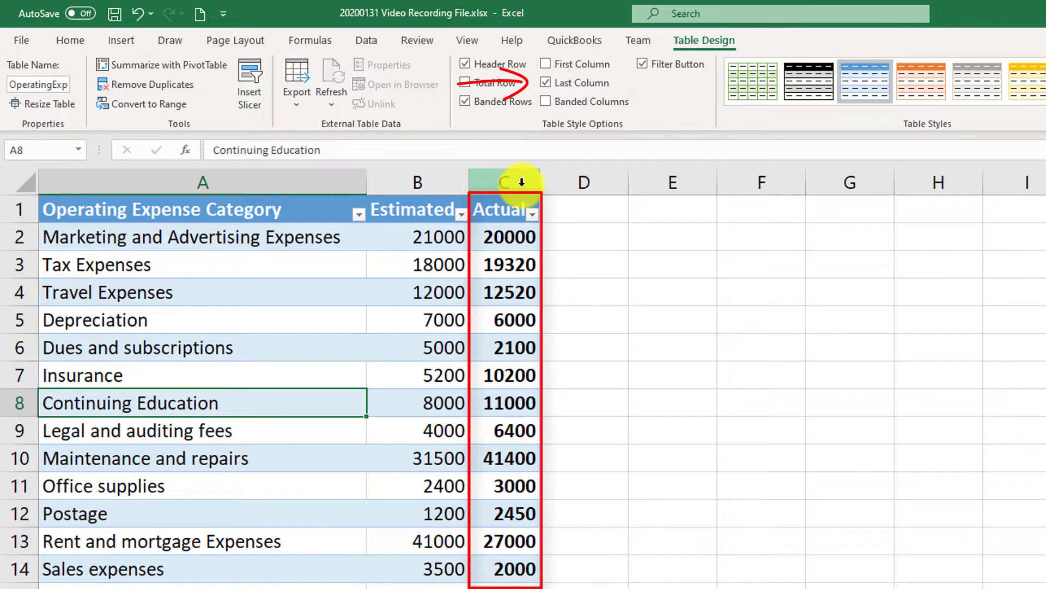
{"action": "left_click", "coordinate": [541, 83]}
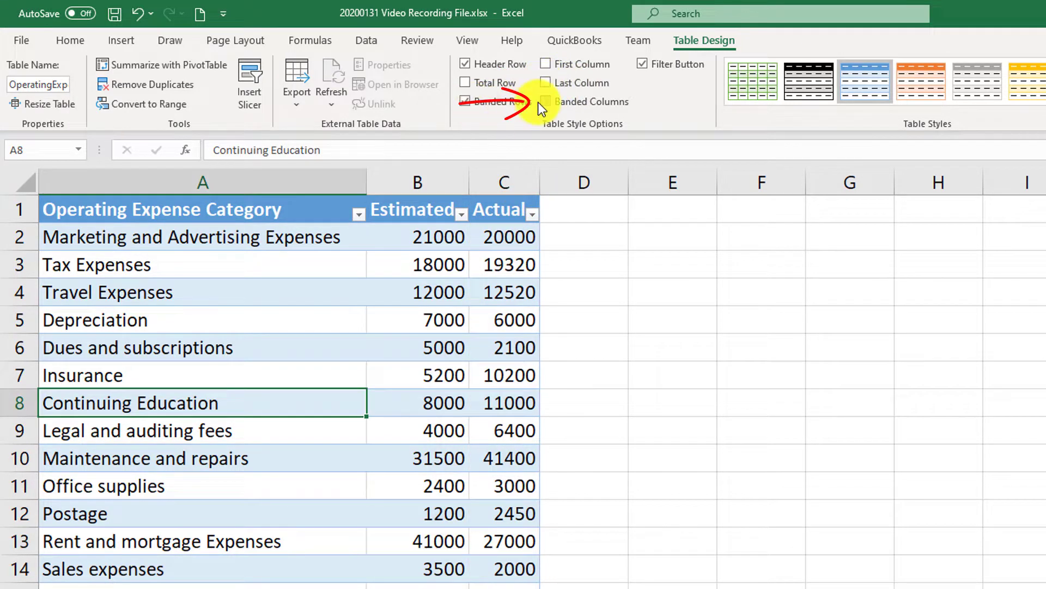
Shade banded columns instead of banded rows and add a Total Row showing 250985
{"action": "left_click", "coordinate": [547, 101]}
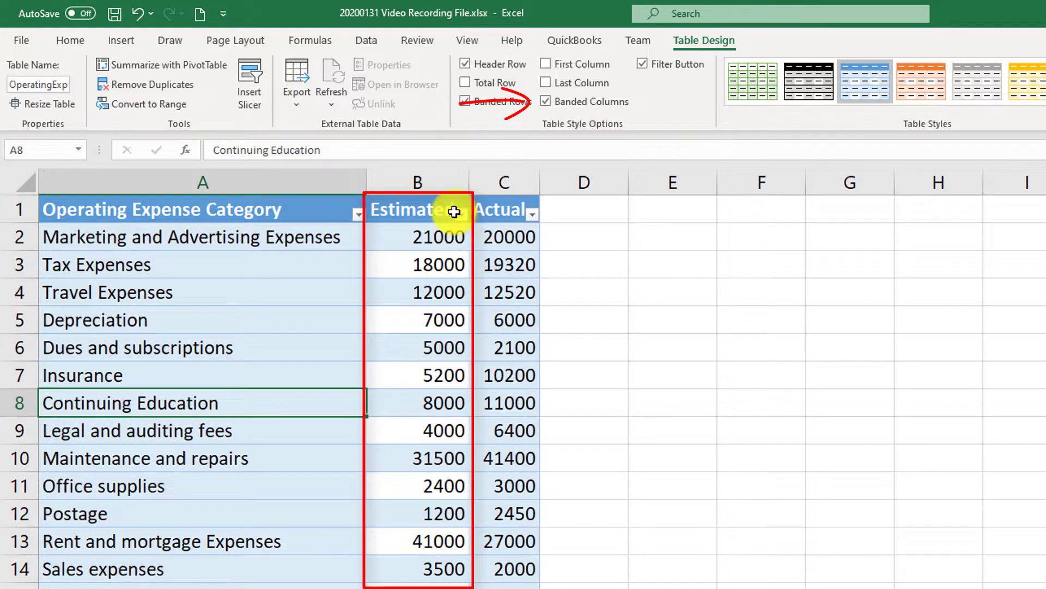
{"action": "left_click", "coordinate": [467, 103]}
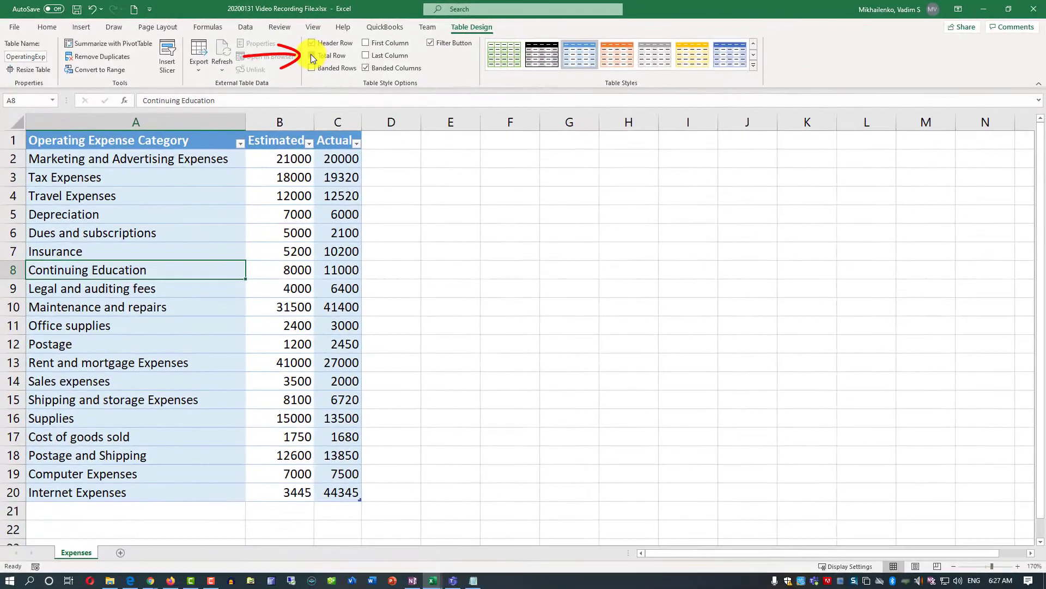
{"action": "left_click", "coordinate": [348, 63]}
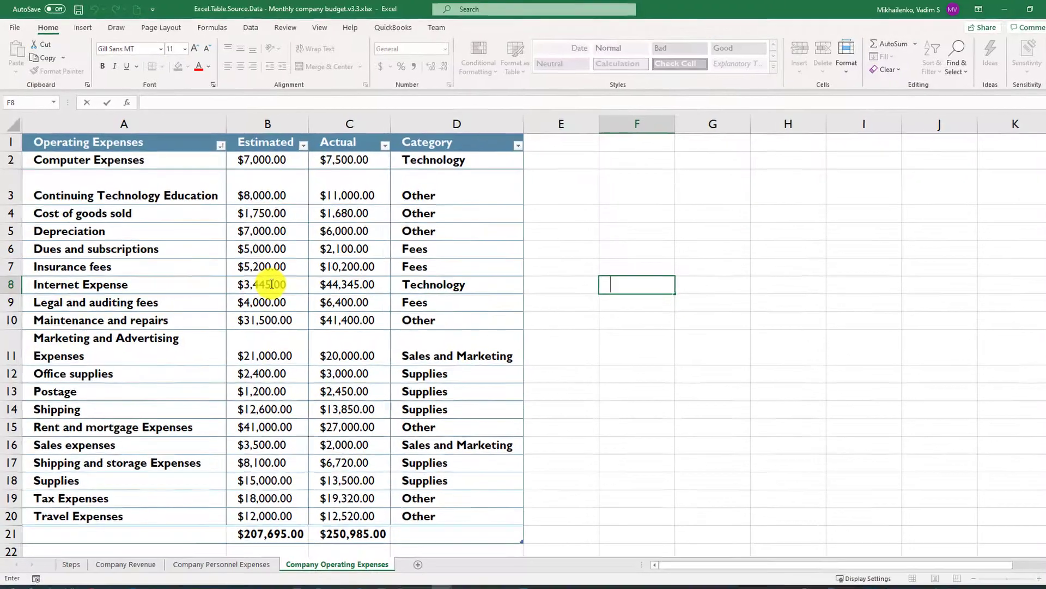
Summarize the CompanyExpenses table into a new PivotTable on a new worksheet
{"action": "left_click", "coordinate": [271, 284]}
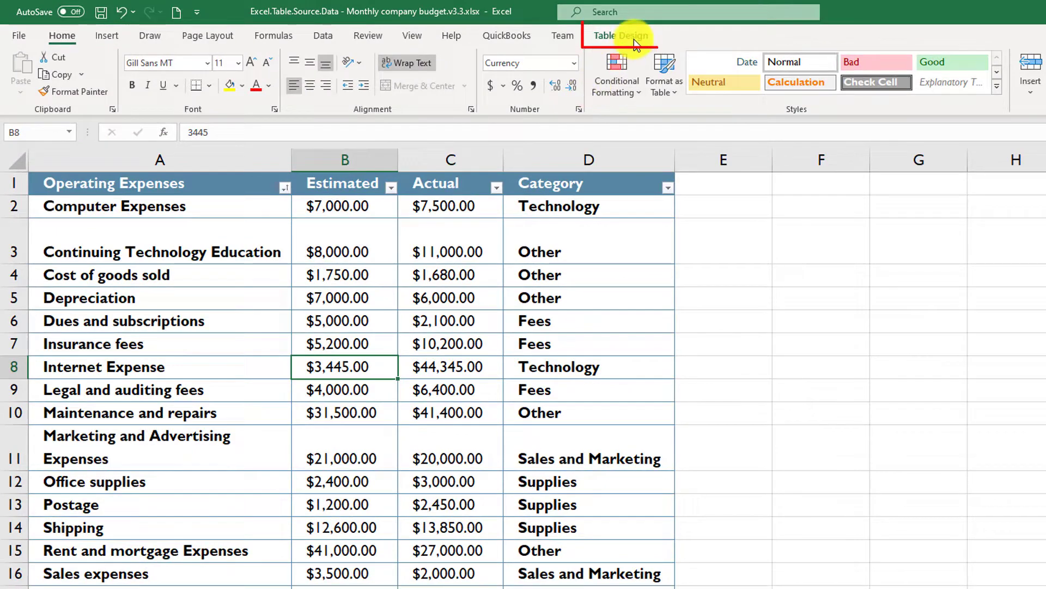
{"action": "left_click", "coordinate": [641, 38]}
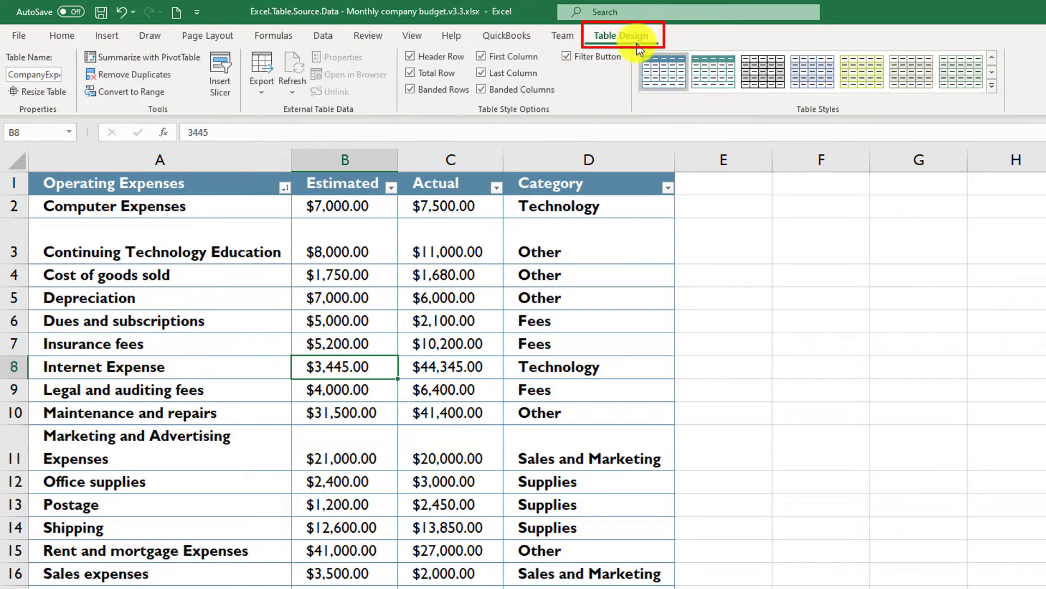
{"action": "left_click", "coordinate": [174, 56]}
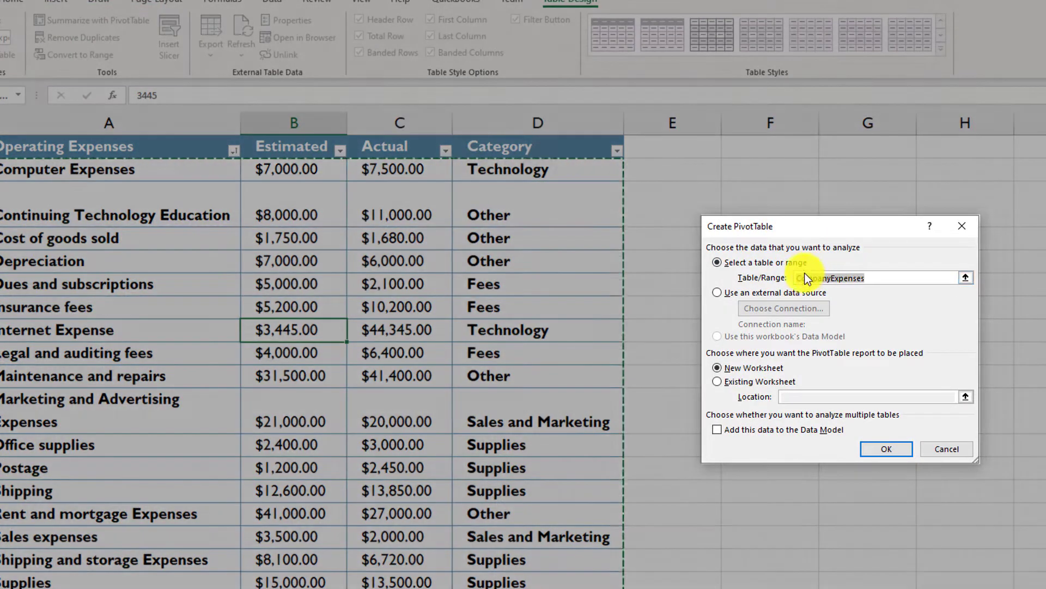
{"action": "left_click", "coordinate": [829, 278]}
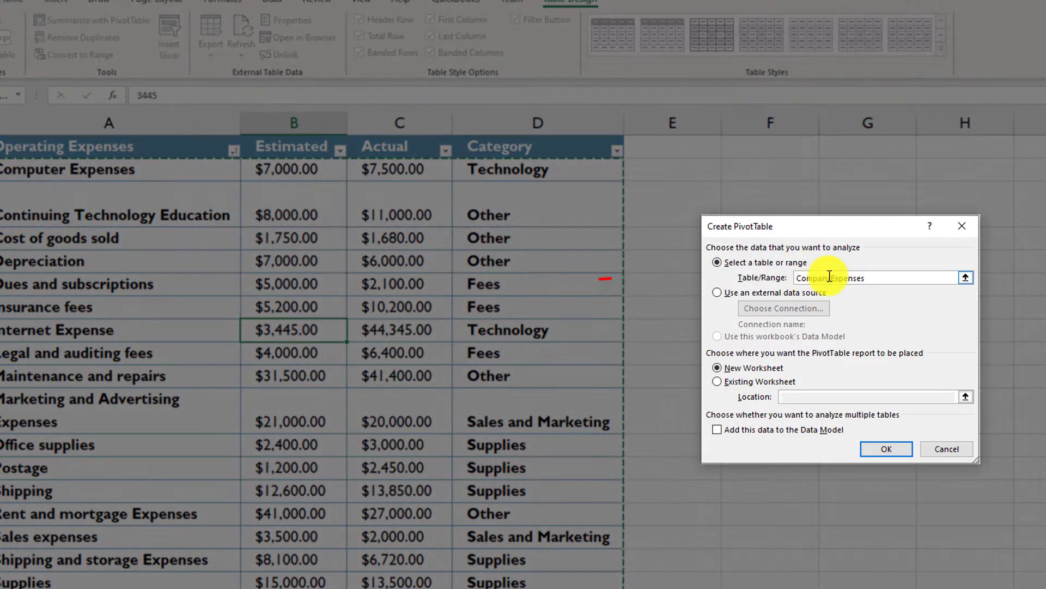
{"action": "double_click", "coordinate": [860, 277]}
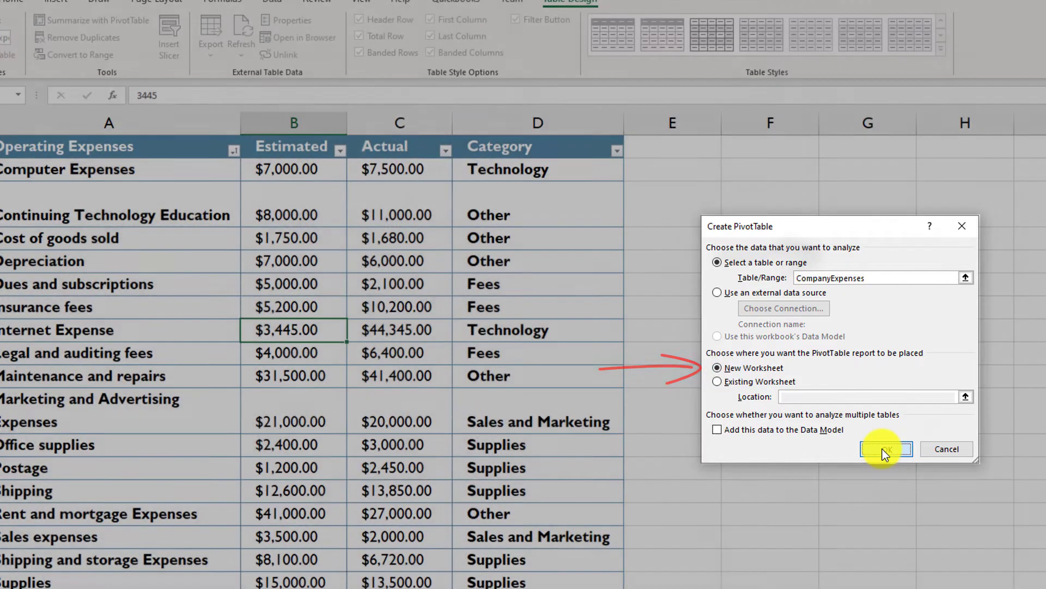
{"action": "left_click", "coordinate": [884, 450]}
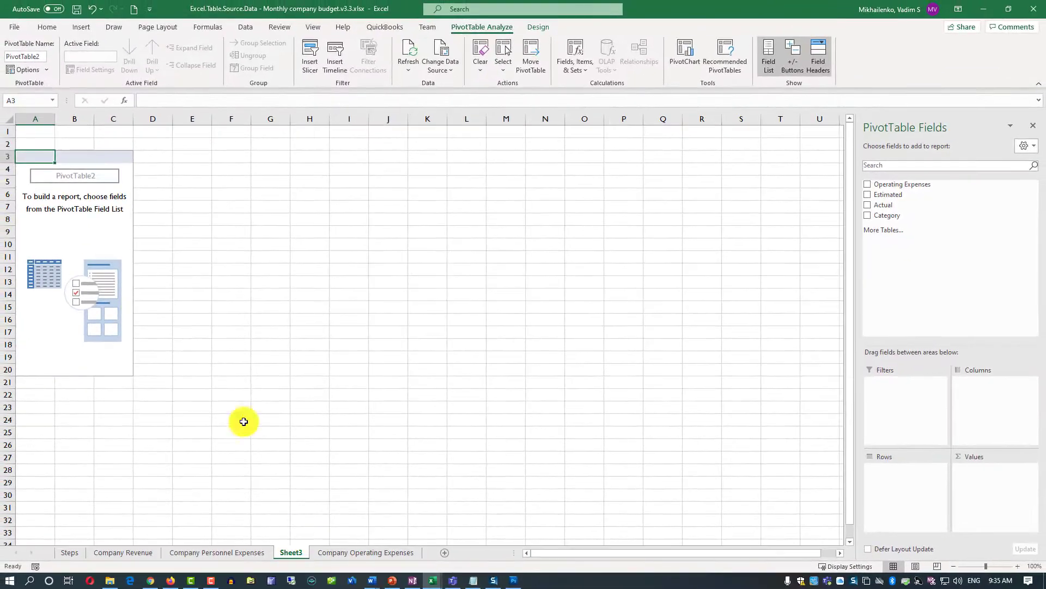
Add Operating Expenses and Category as row fields, and Estimated and Actual as summed values
{"action": "left_click", "coordinate": [95, 239]}
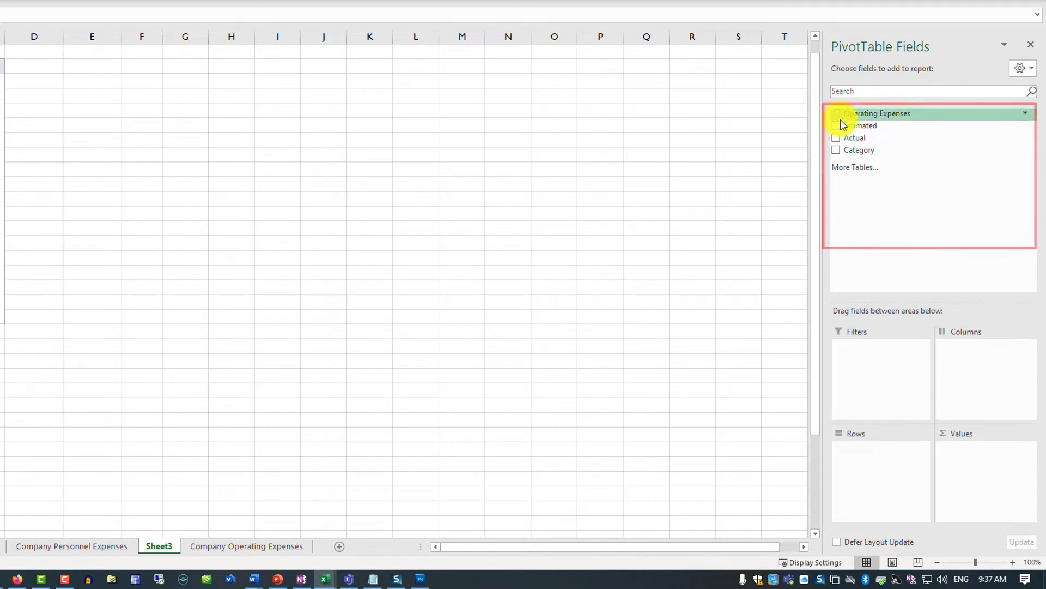
{"action": "left_click", "coordinate": [838, 114]}
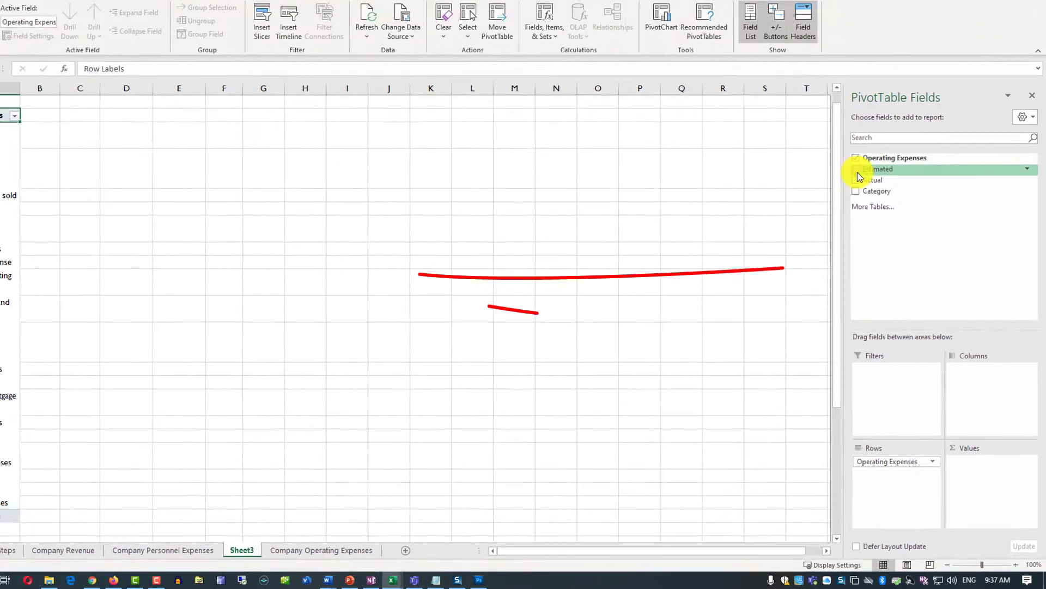
{"action": "left_click", "coordinate": [857, 169]}
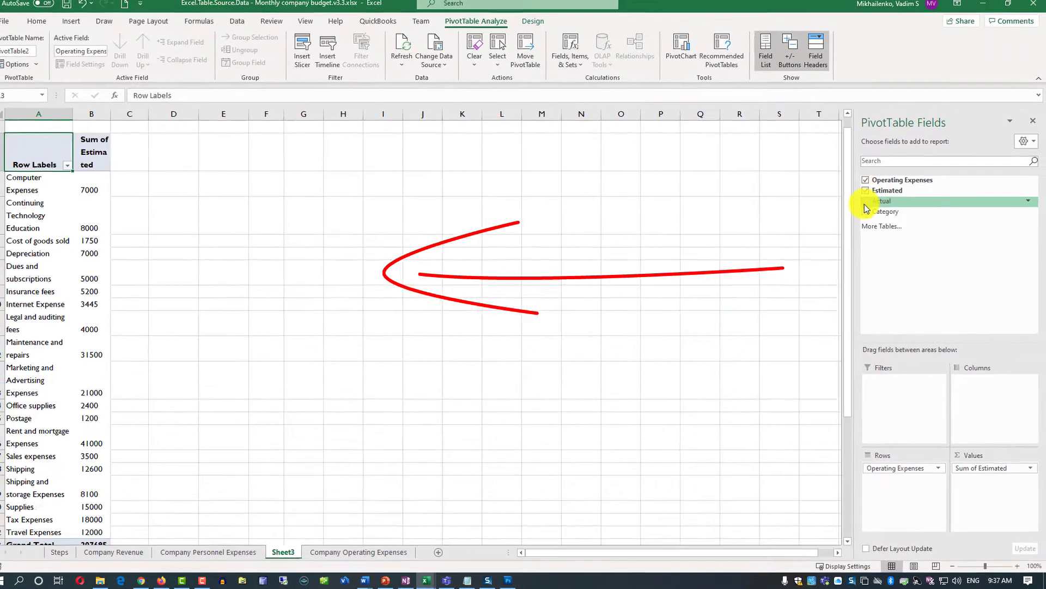
{"action": "left_click", "coordinate": [856, 179]}
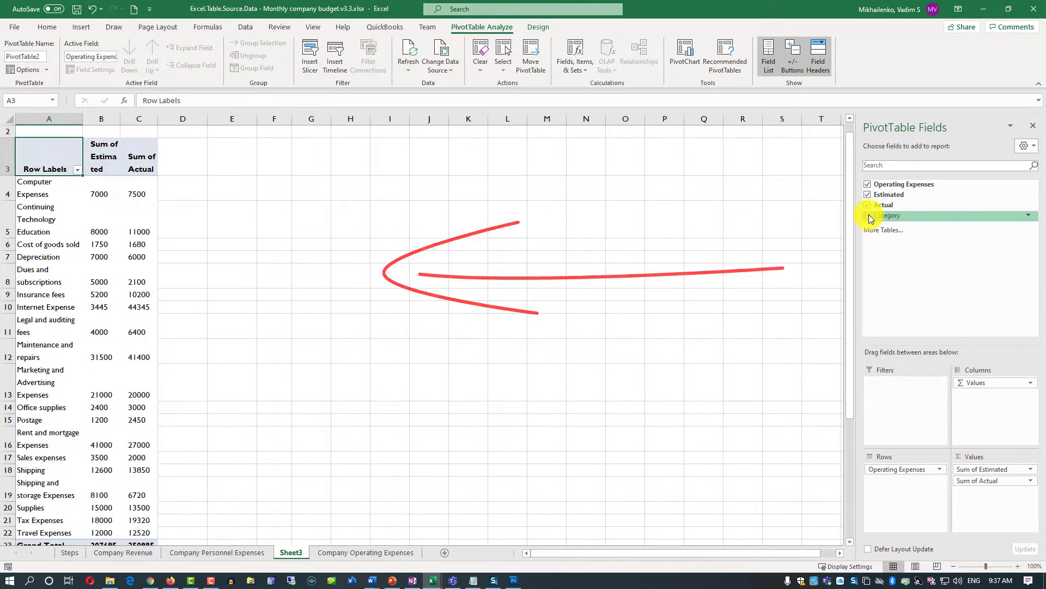
{"action": "left_click", "coordinate": [869, 215]}
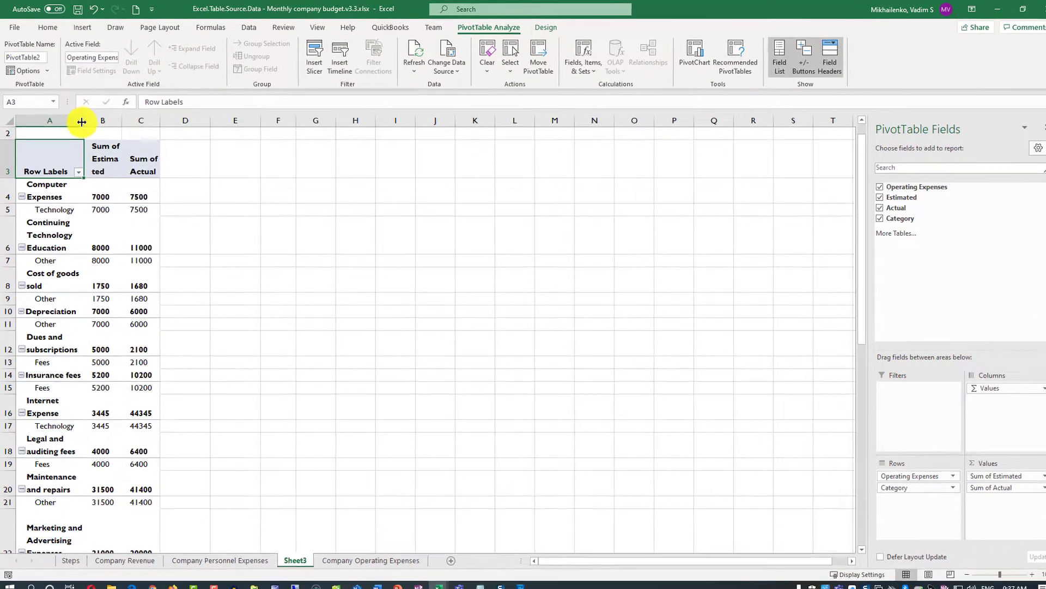
Widen PivotTable columns A, B and C to fit their contents
{"action": "left_click_drag", "start_coordinate": [83, 119], "coordinate": [200, 163]}
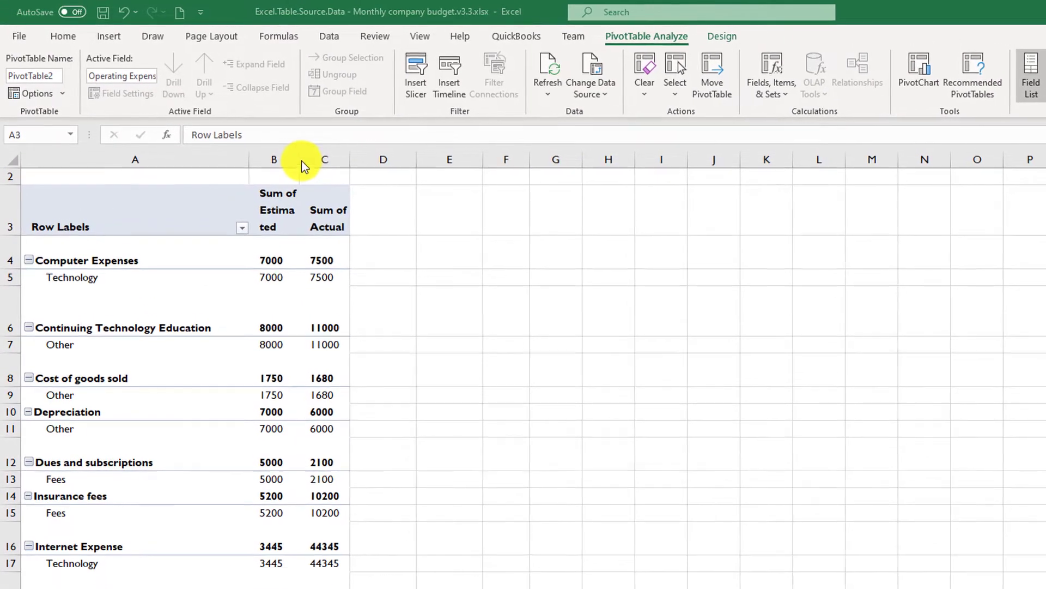
{"action": "double_click", "coordinate": [303, 164]}
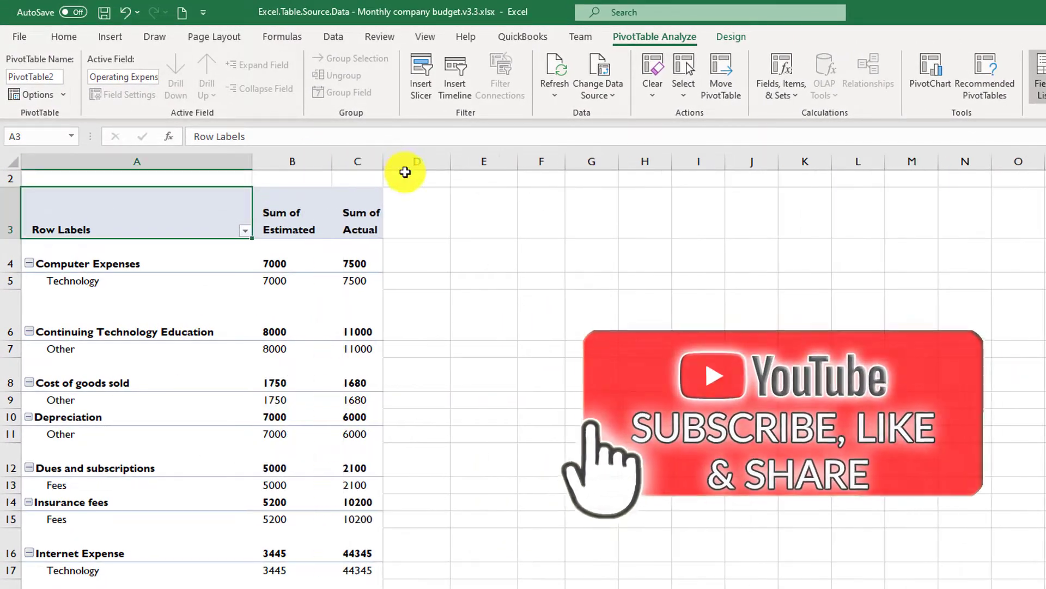
{"action": "left_click_drag", "start_coordinate": [385, 161], "coordinate": [414, 161]}
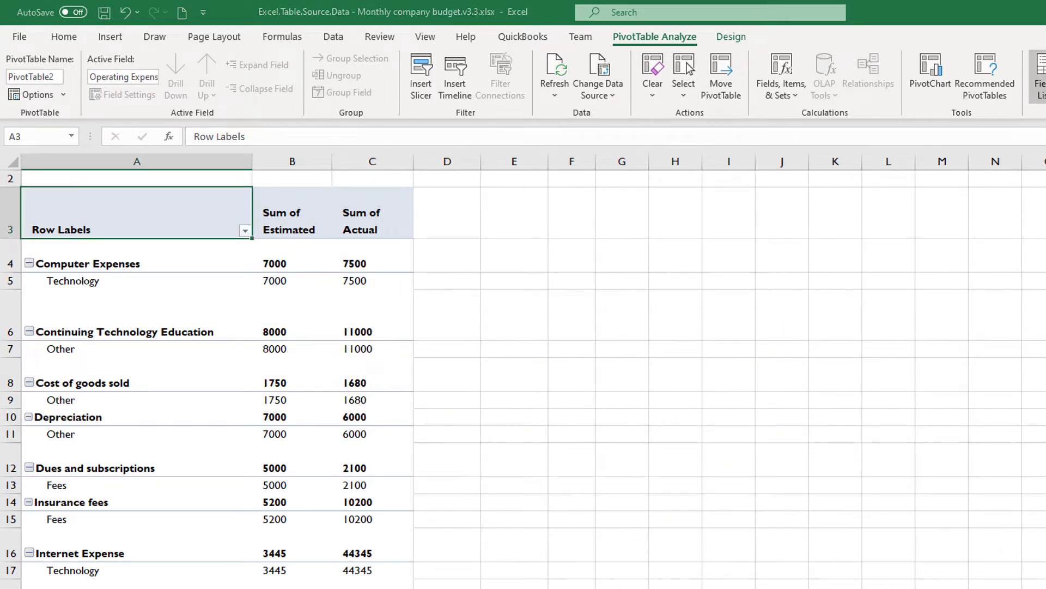
{"action": "scroll", "coordinate": [523, 381], "scroll_direction": "down", "scroll_amount": 7}
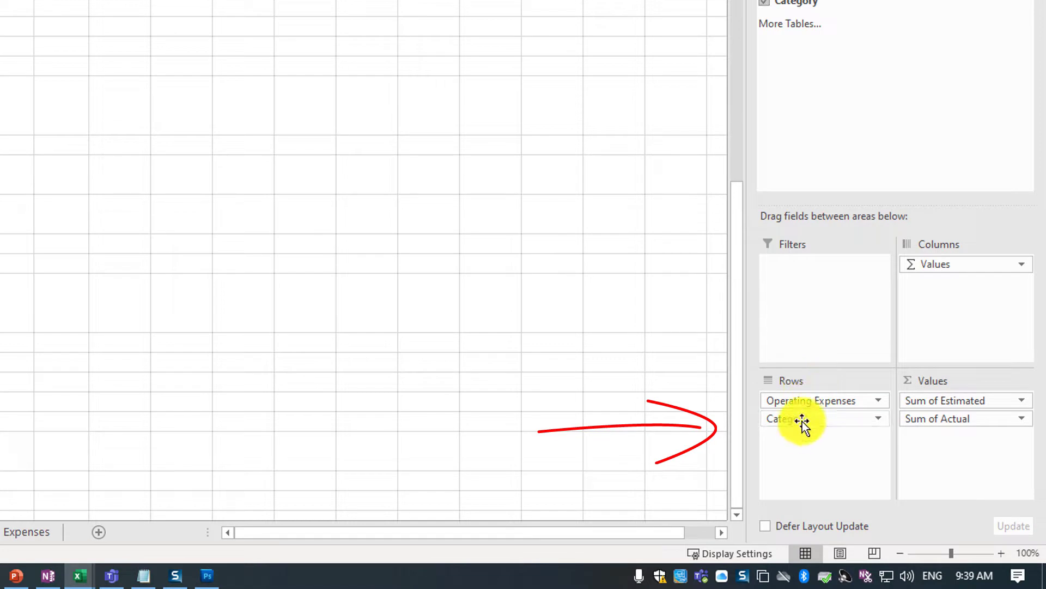
Move the Category field above Operating Expenses in the PivotTable Rows area
{"action": "left_click", "coordinate": [803, 421]}
{"action": "left_click_drag", "start_coordinate": [802, 421], "coordinate": [806, 398]}
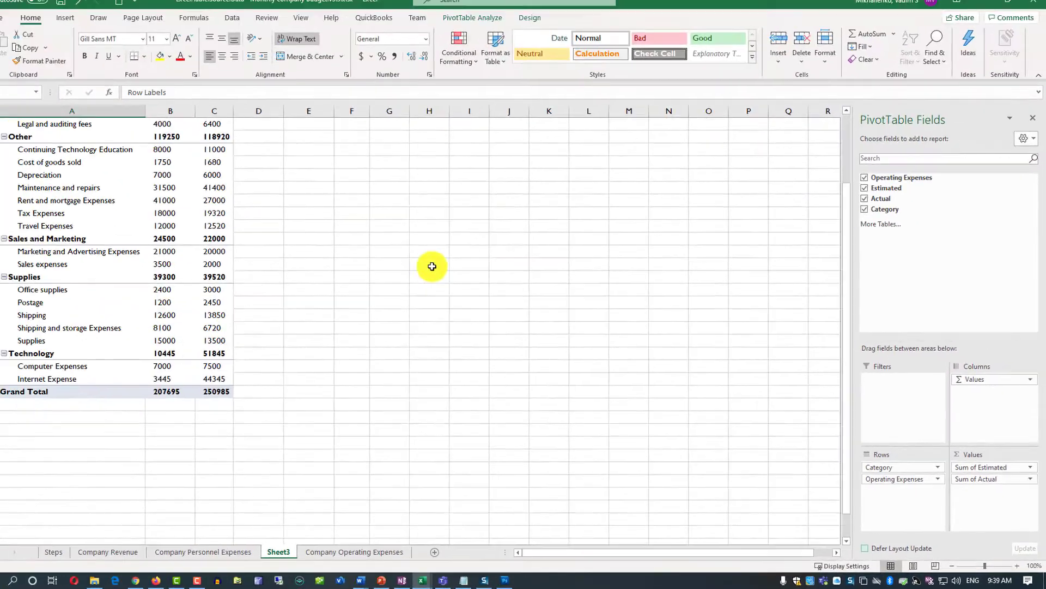
{"action": "scroll", "coordinate": [433, 266], "scroll_direction": "up", "scroll_amount": 2}
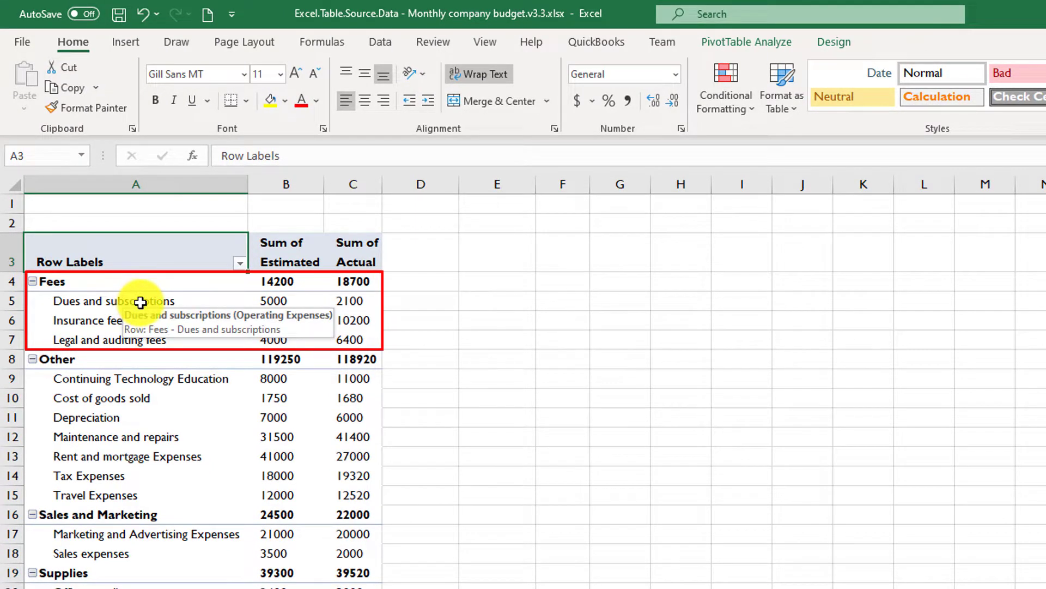
Apply Accounting number format to the Sum of Estimated and Sum of Actual columns
{"action": "left_click_drag", "start_coordinate": [143, 304], "coordinate": [144, 336]}
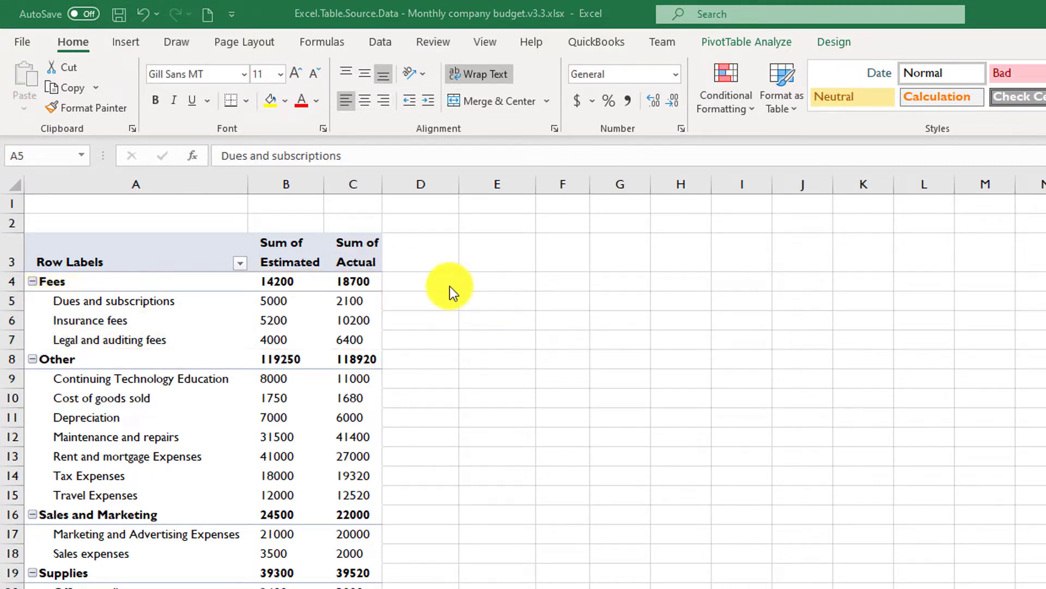
{"action": "left_click", "coordinate": [284, 253]}
{"action": "mouse_move", "coordinate": [285, 253]}
{"action": "left_mouse_down"}
{"action": "mouse_move", "coordinate": [358, 367]}
{"action": "mouse_move", "coordinate": [354, 587]}
{"action": "left_mouse_up"}
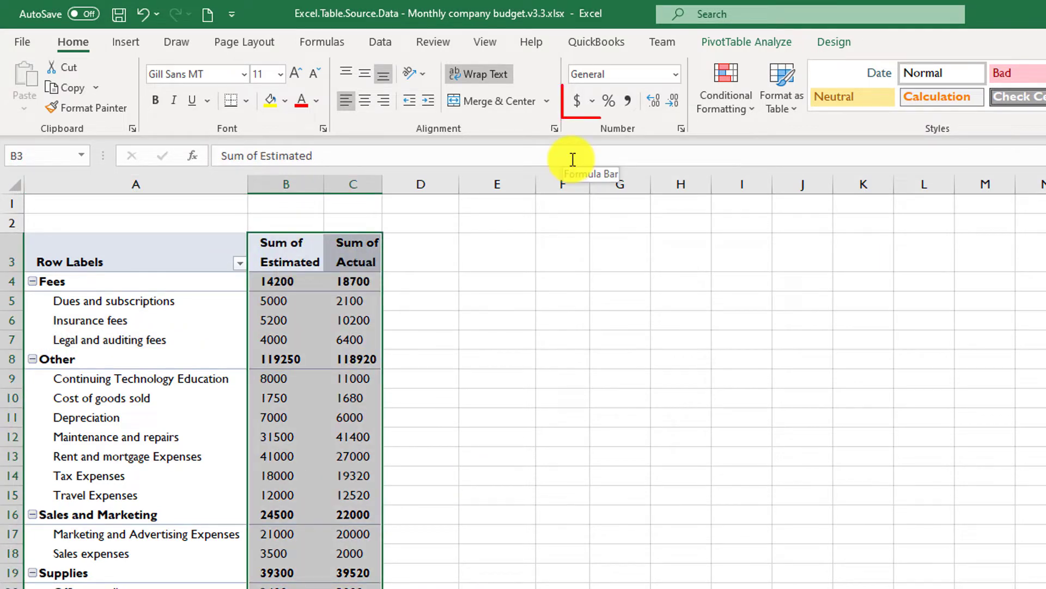
{"action": "left_click", "coordinate": [579, 103]}
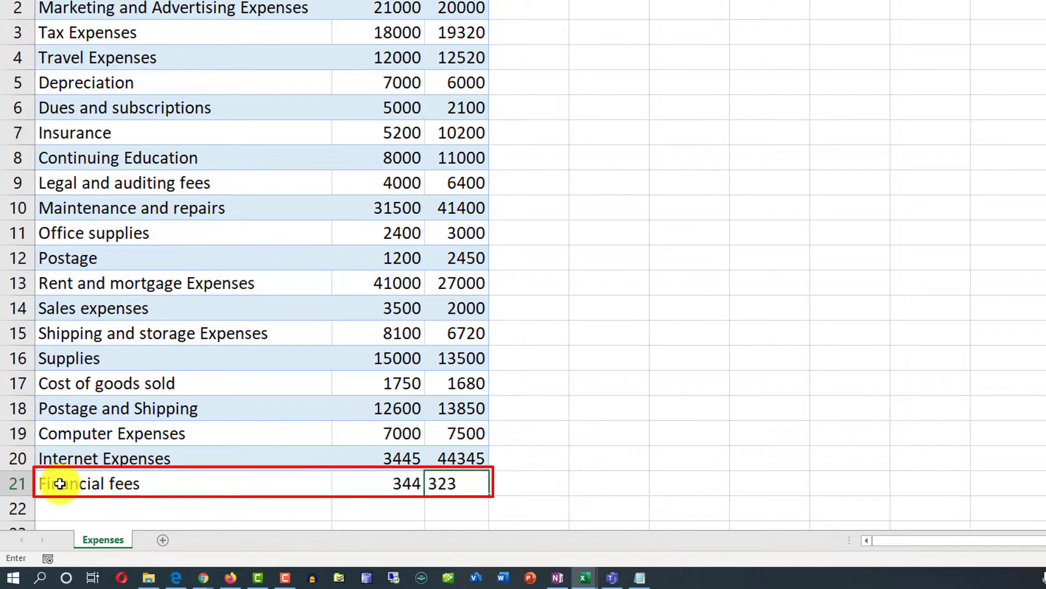
Commit Financial fees Actual 323, then add a Subscription fees row with 256 and 230
{"action": "key", "text": "Return"}
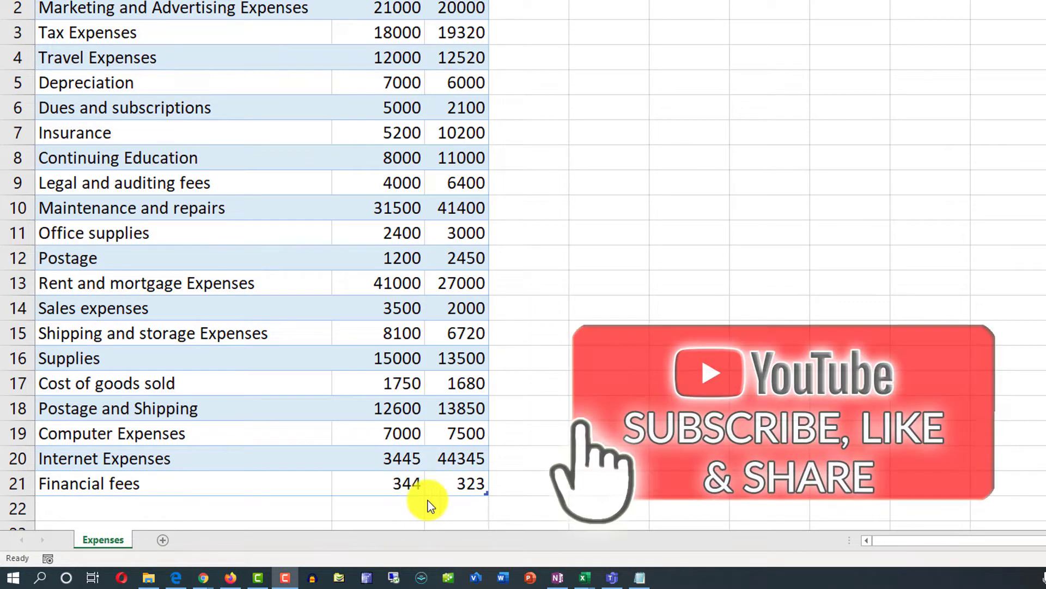
{"action": "left_click", "coordinate": [473, 483]}
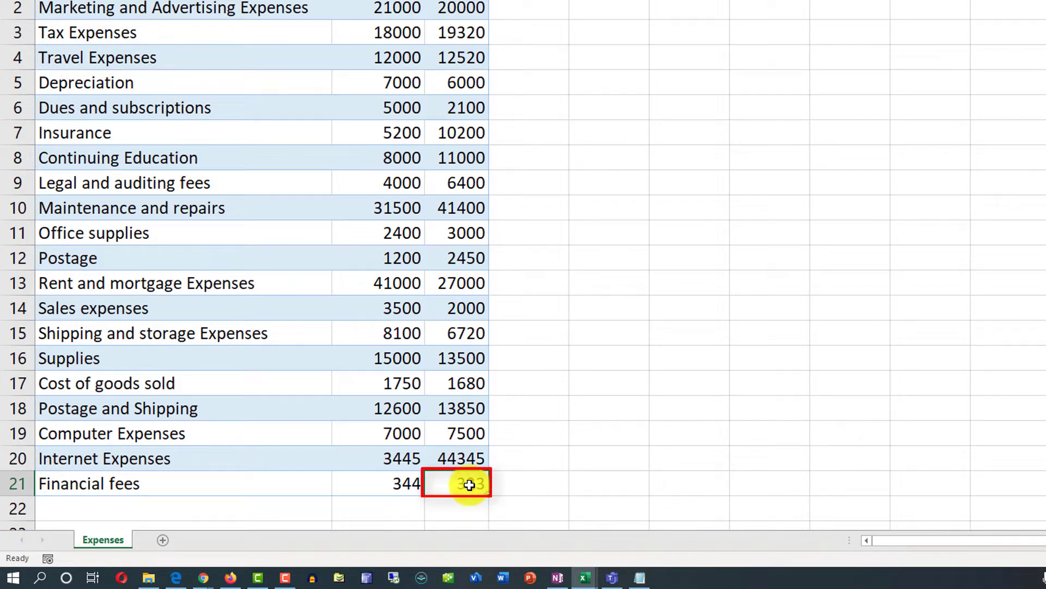
{"action": "key", "text": "Tab"}
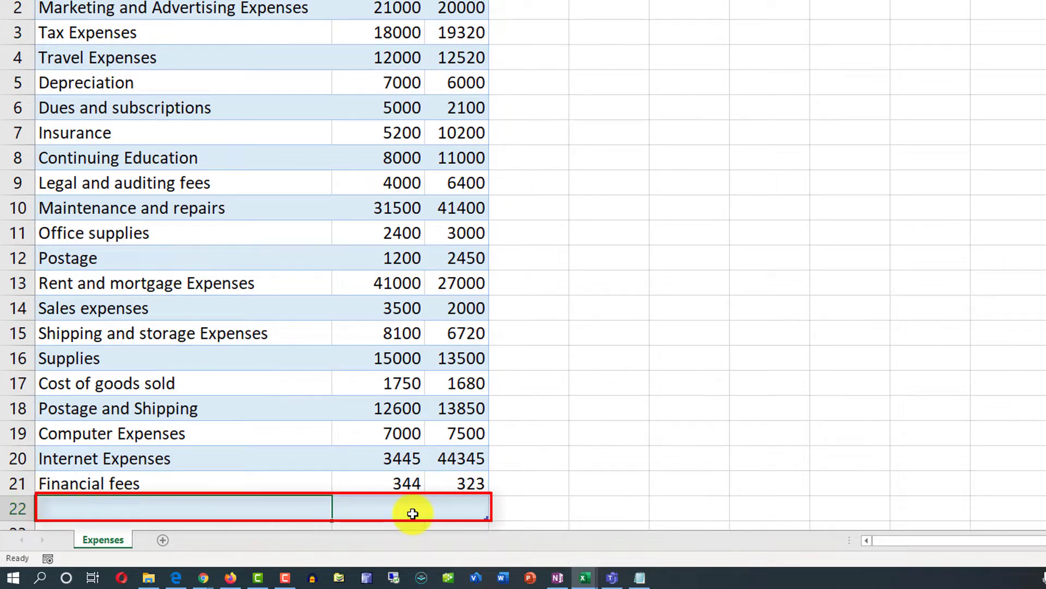
{"action": "type", "text": "Subscription "}
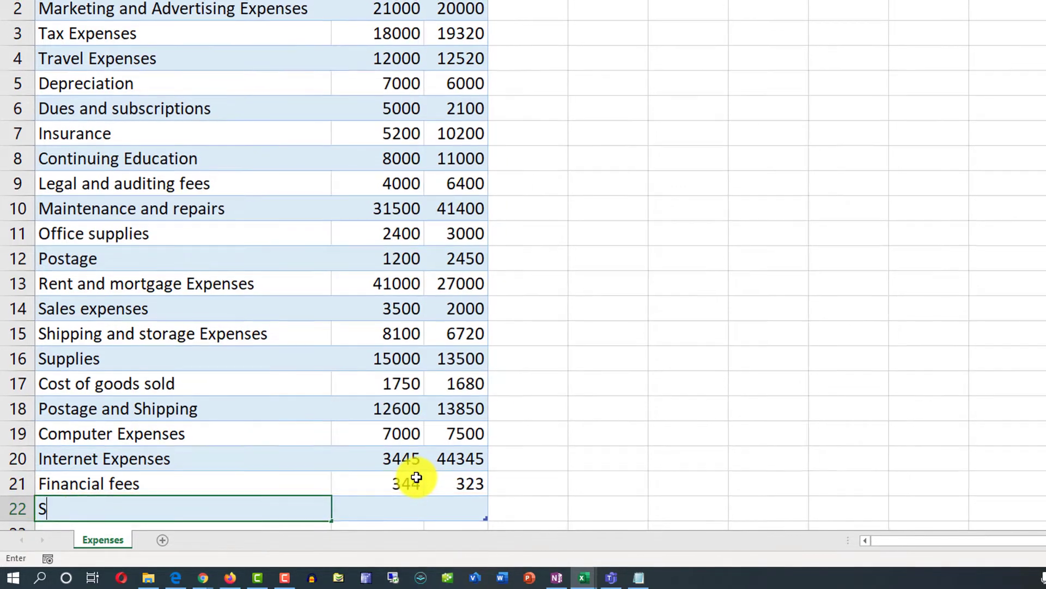
{"action": "type", "text": "fees"}
{"action": "key", "text": "Tab"}
{"action": "type", "text": "256"}
{"action": "key", "text": "Tab"}
{"action": "type", "text": "230"}
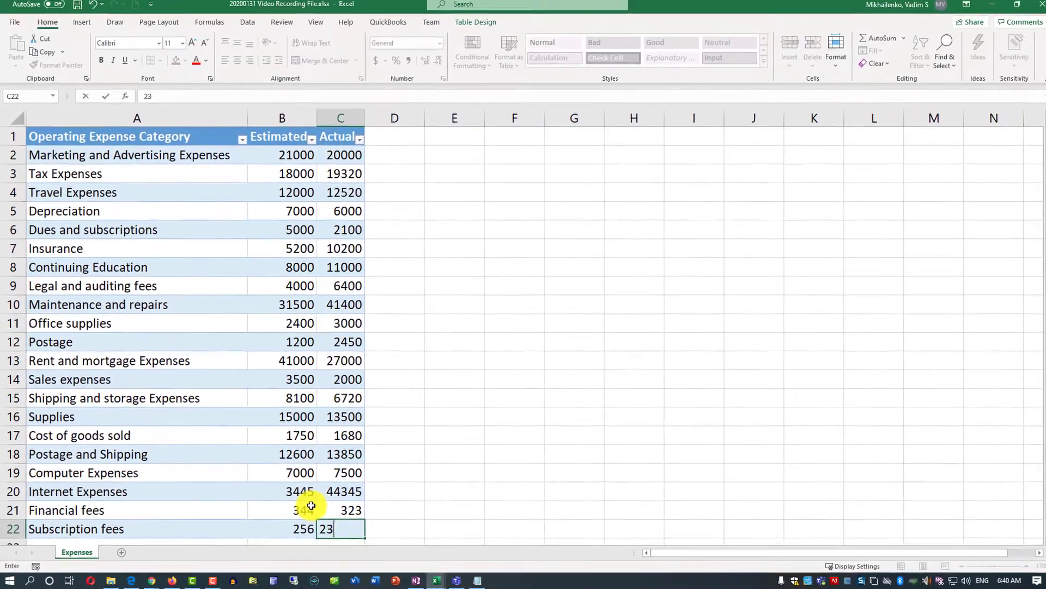
{"action": "key", "text": "Tab"}
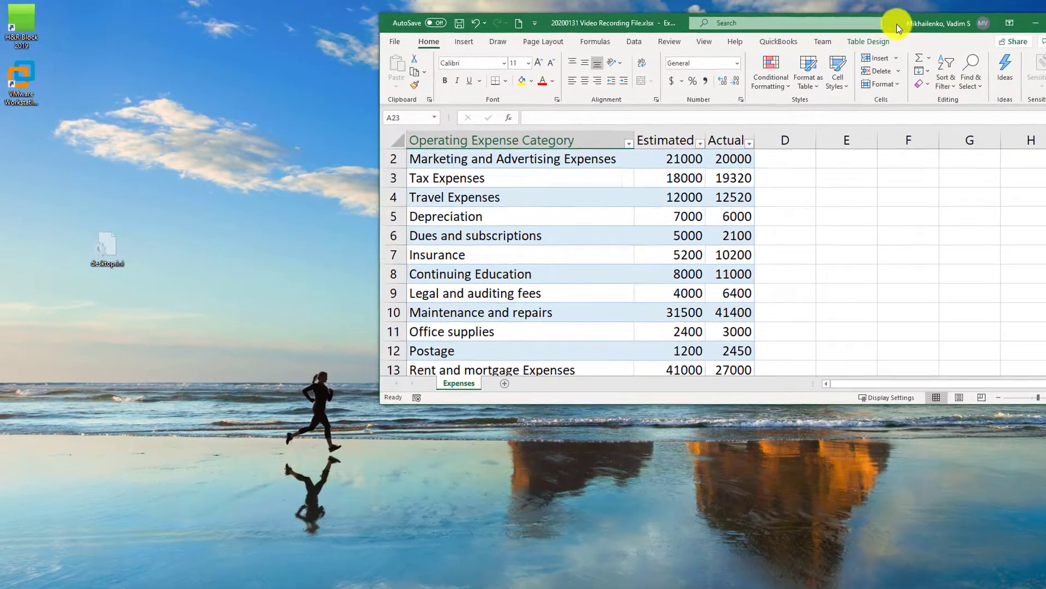
{"action": "left_click_drag", "start_coordinate": [896, 23], "coordinate": [777, 23]}
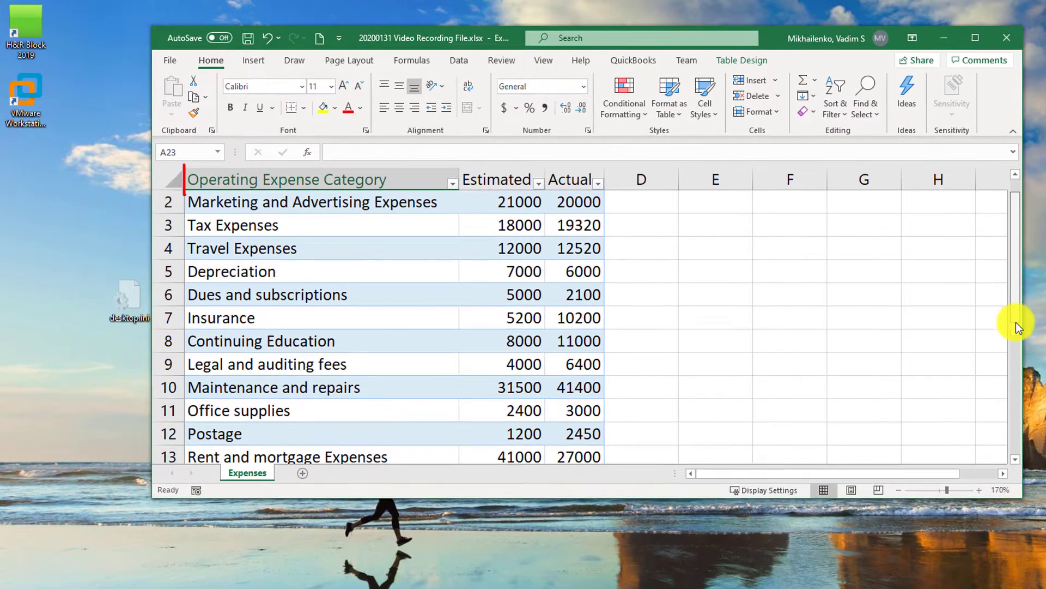
{"action": "scroll", "coordinate": [1002, 317], "scroll_direction": "down", "scroll_amount": 1}
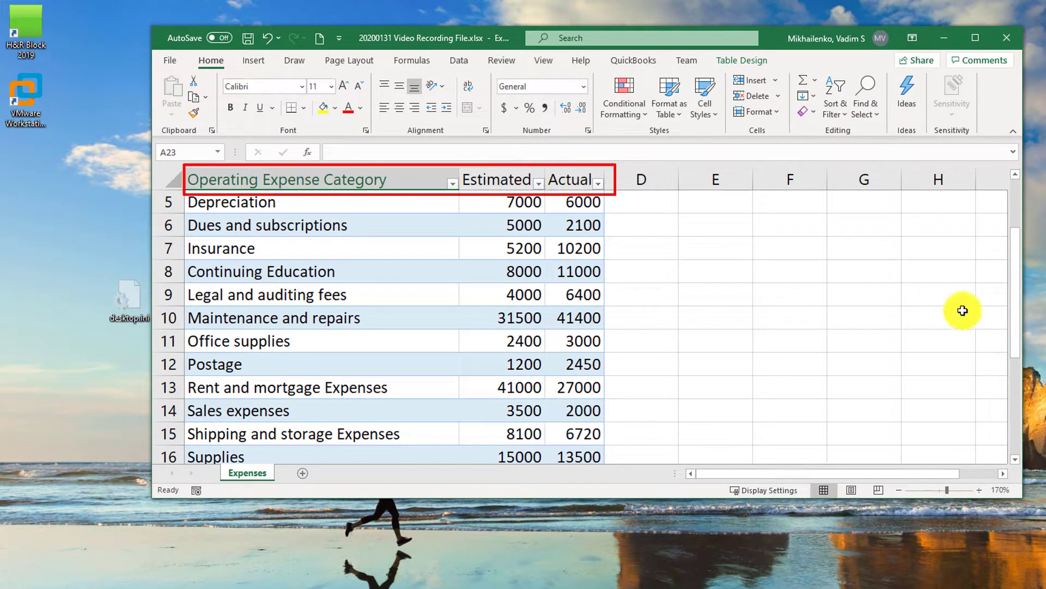
{"action": "left_click_drag", "start_coordinate": [1019, 306], "coordinate": [1024, 231]}
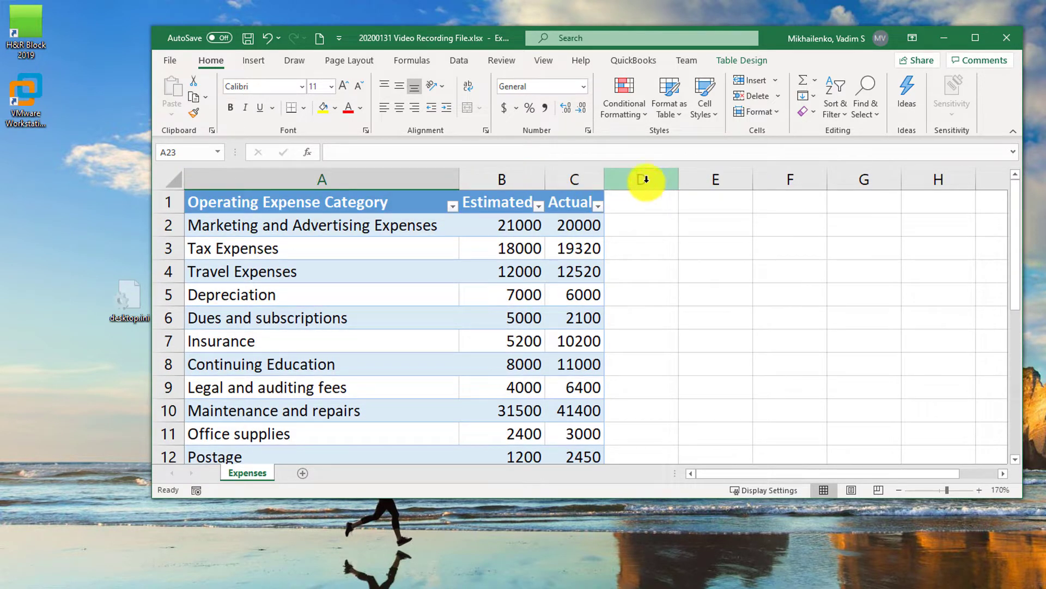
{"action": "scroll", "coordinate": [1005, 263], "scroll_direction": "down", "scroll_amount": 1}
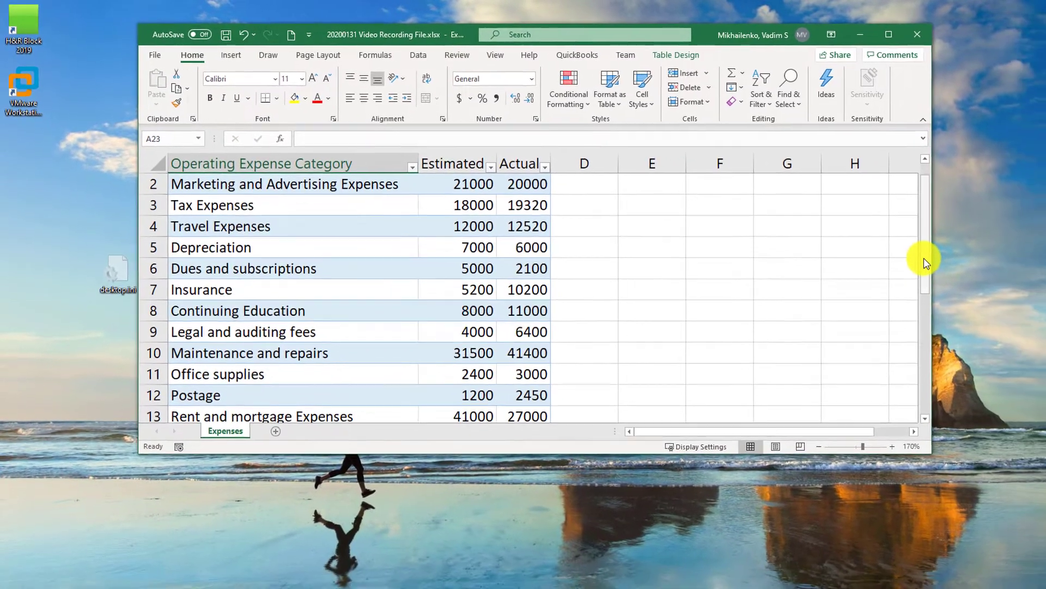
{"action": "left_click_drag", "start_coordinate": [927, 256], "coordinate": [817, 350]}
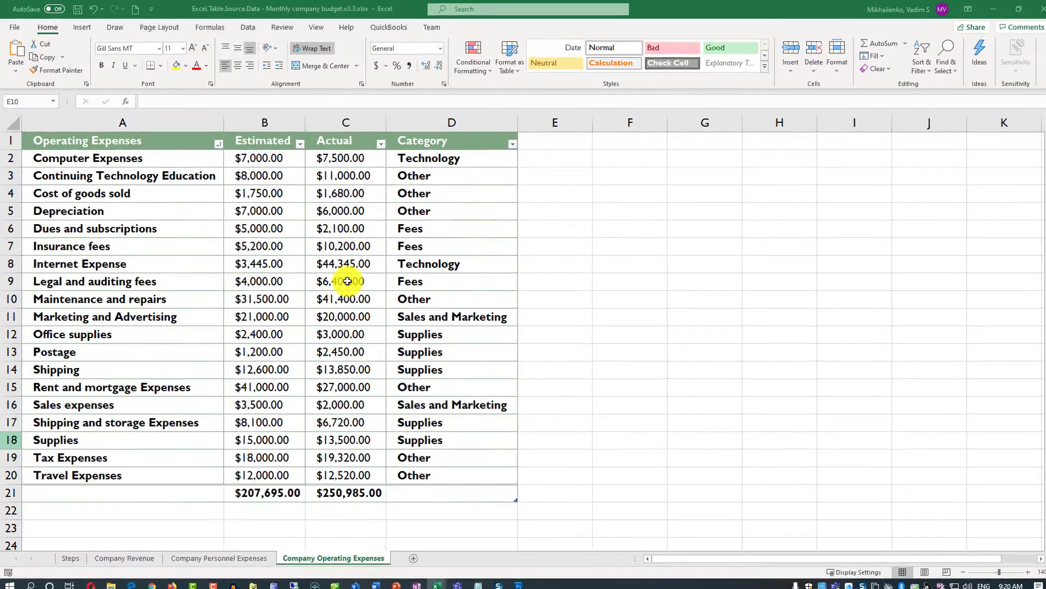
Insert a Category slicer for the expenses table and place it at the upper right
{"action": "left_click", "coordinate": [347, 281]}
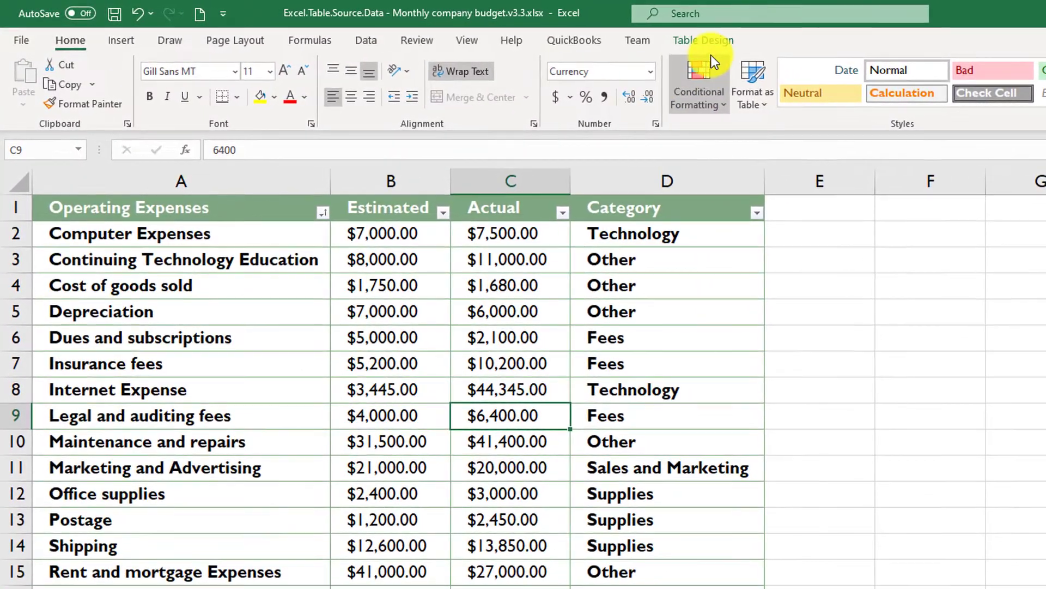
{"action": "left_click", "coordinate": [714, 38]}
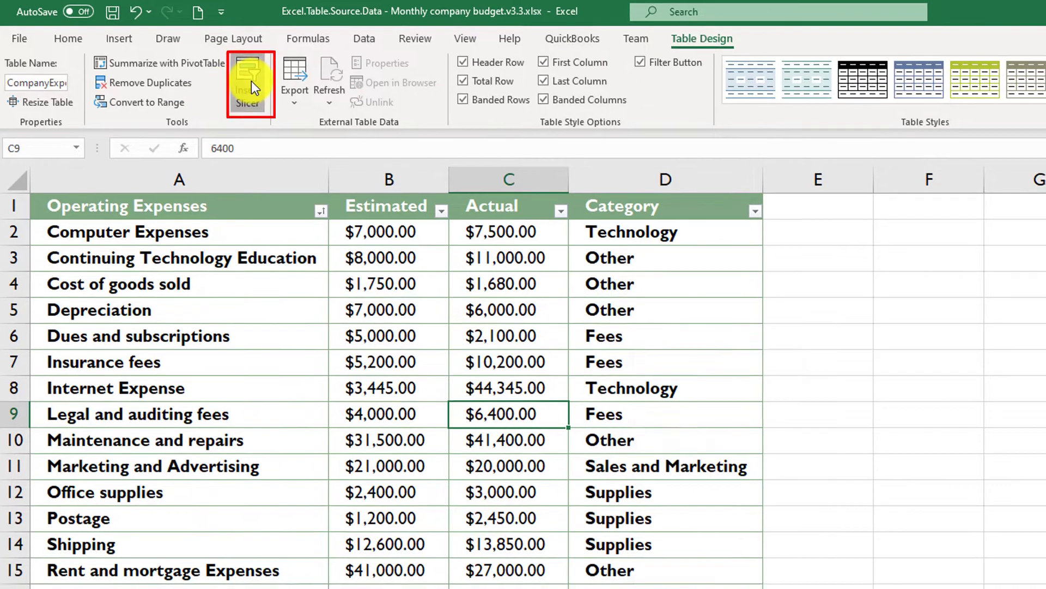
{"action": "left_click", "coordinate": [251, 81]}
{"action": "left_click_drag", "start_coordinate": [492, 142], "coordinate": [844, 124]}
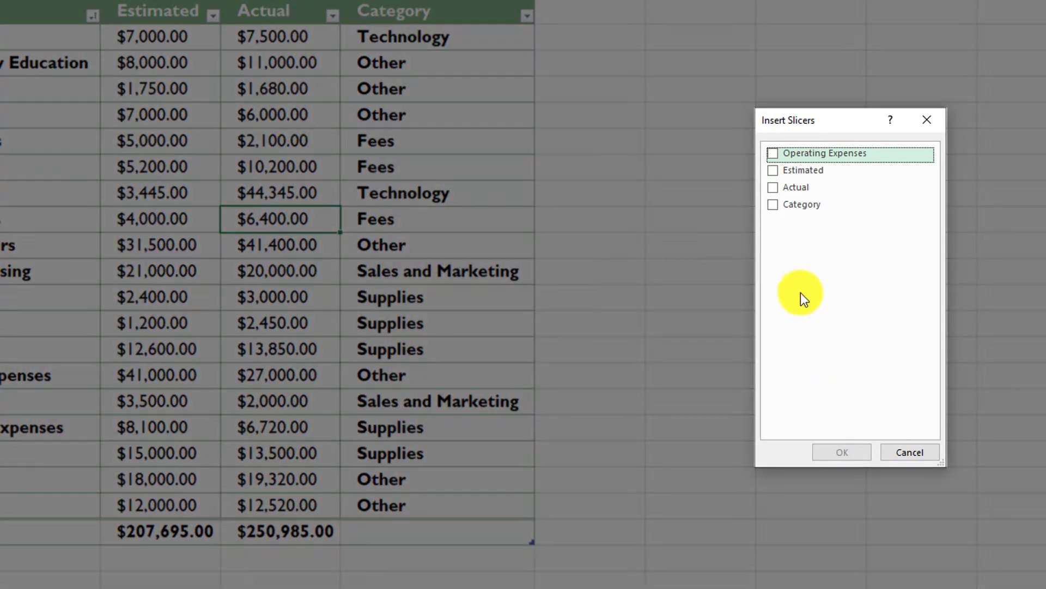
{"action": "left_click", "coordinate": [1042, 526]}
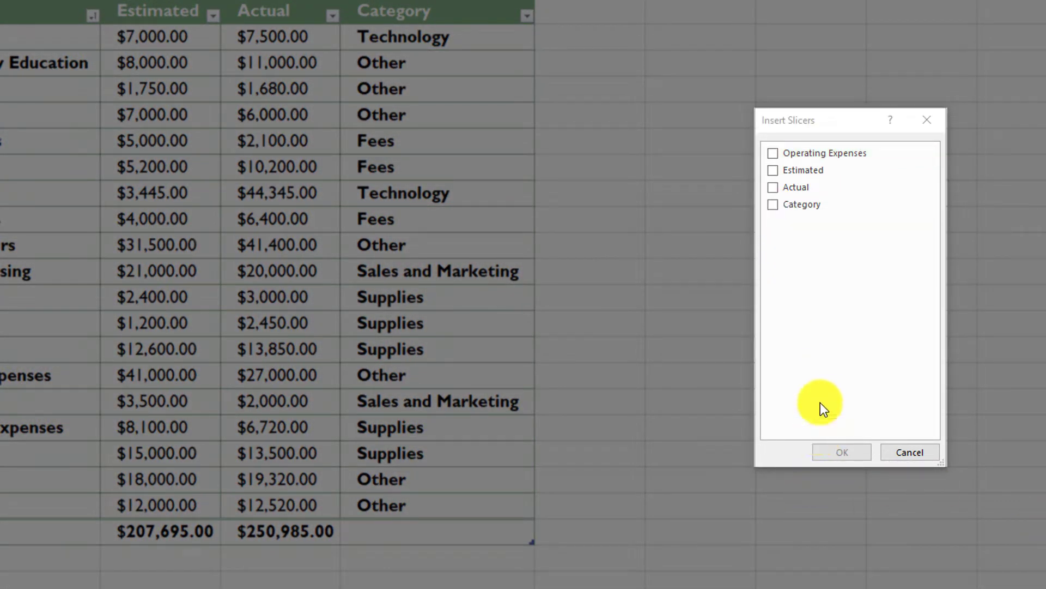
{"action": "left_click", "coordinate": [773, 206]}
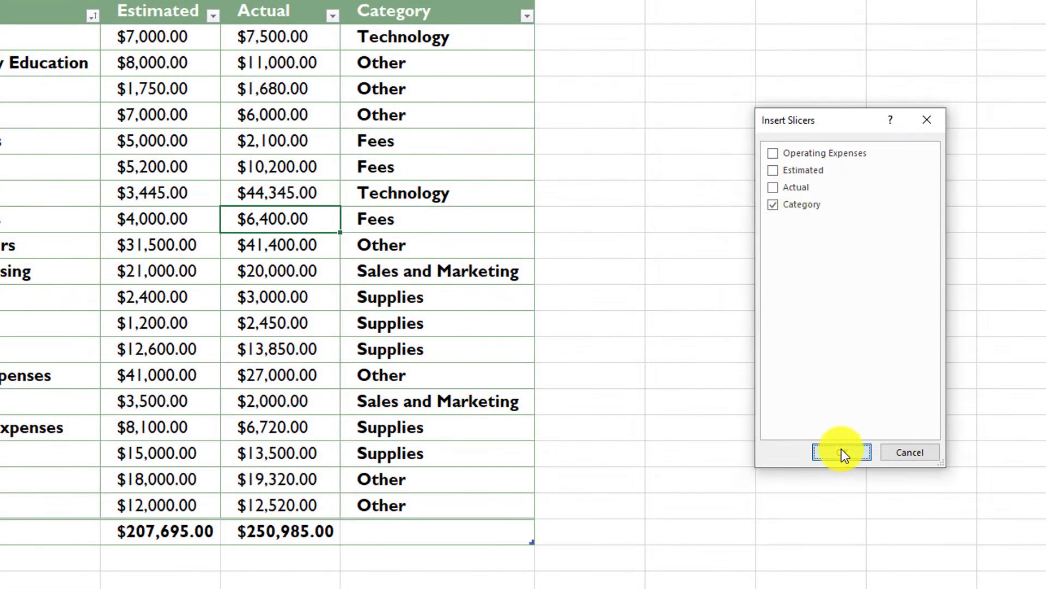
{"action": "left_click", "coordinate": [842, 451]}
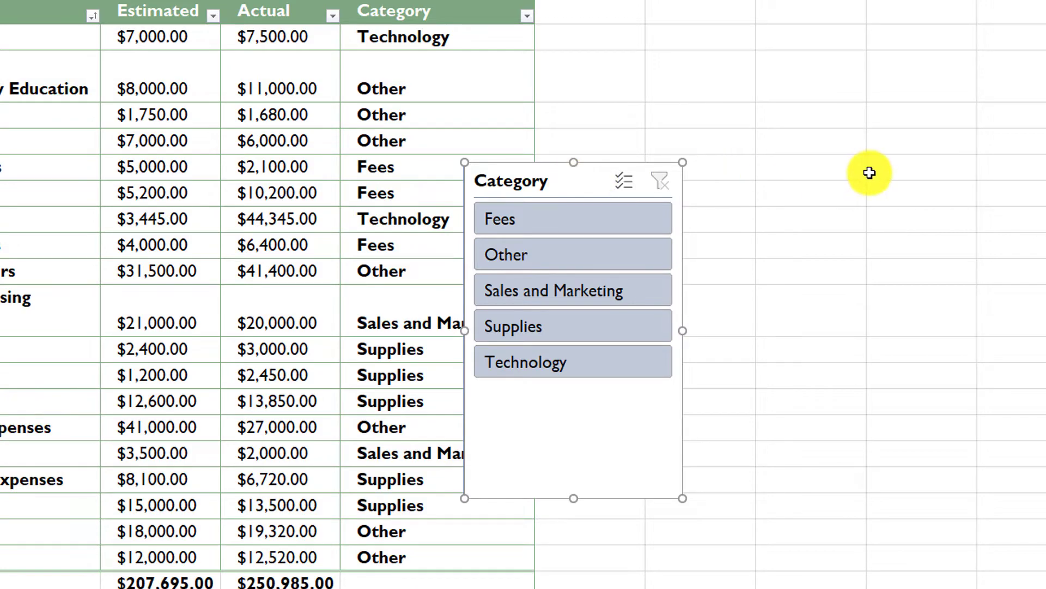
{"action": "left_click_drag", "start_coordinate": [585, 181], "coordinate": [858, 82]}
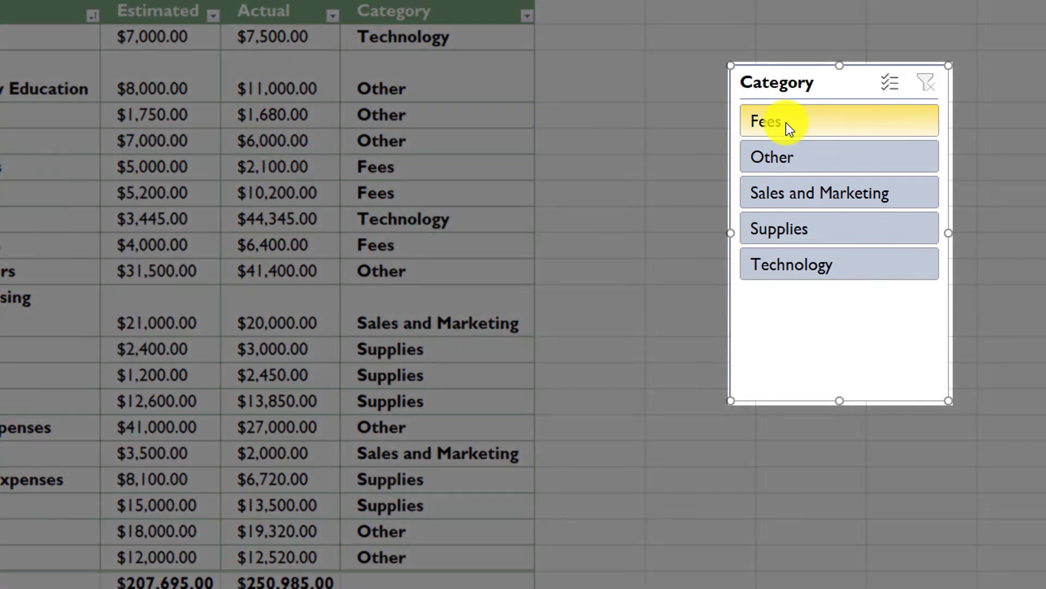
Filter via the slicer by Fees, Other, Technology, Supplies, Sales and Marketing, then clear it
{"action": "left_click", "coordinate": [786, 122]}
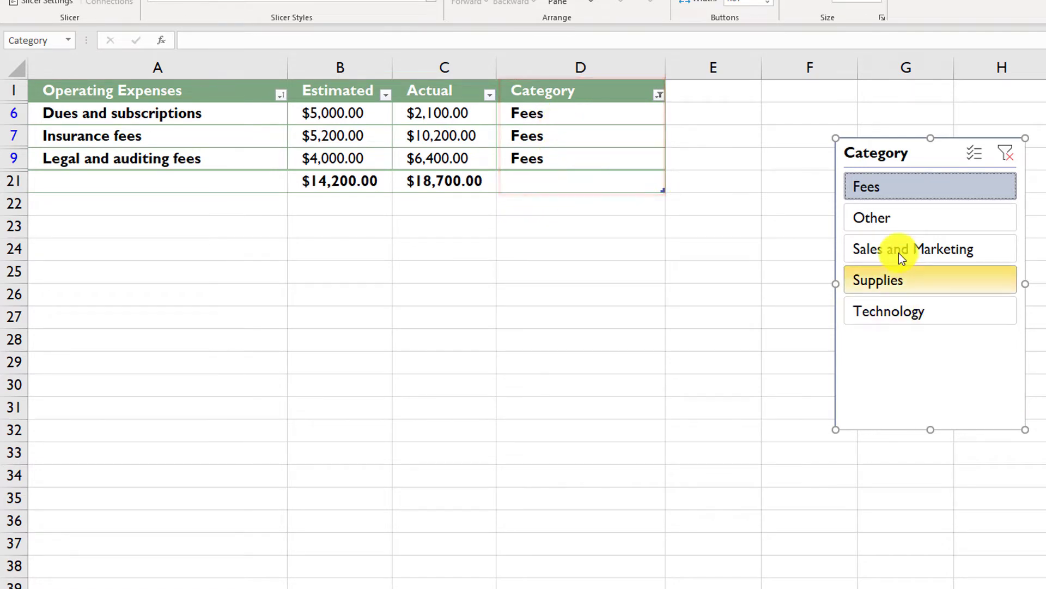
{"action": "left_click", "coordinate": [877, 217]}
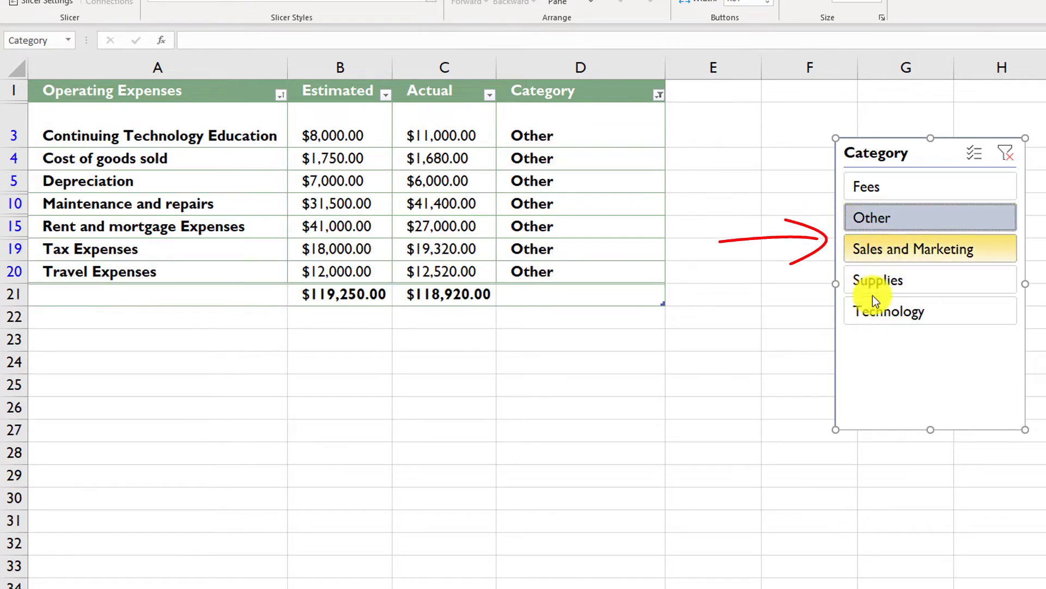
{"action": "left_click", "coordinate": [872, 312]}
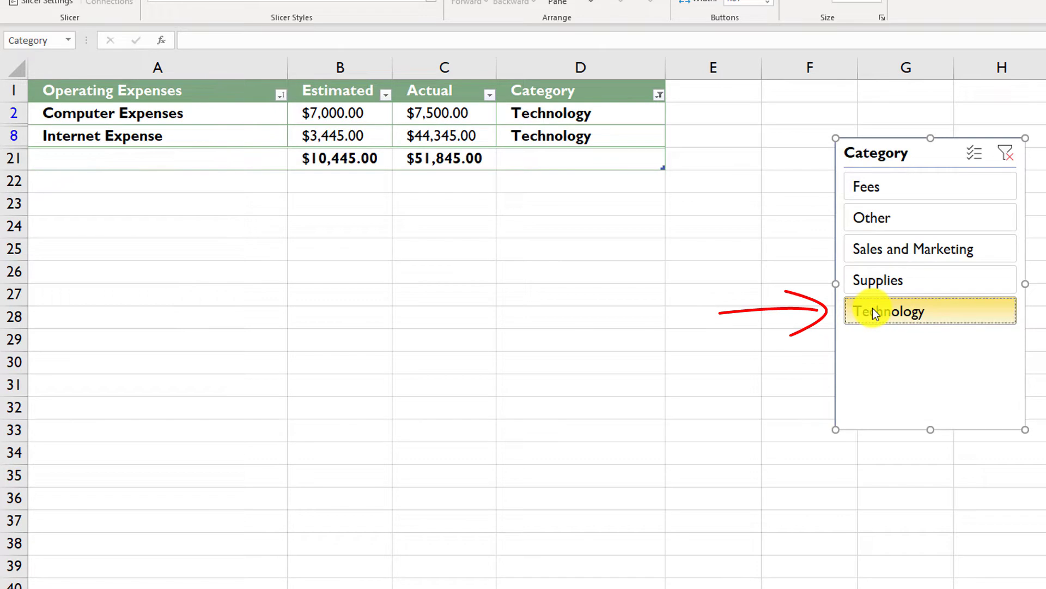
{"action": "key", "text": "shift"}
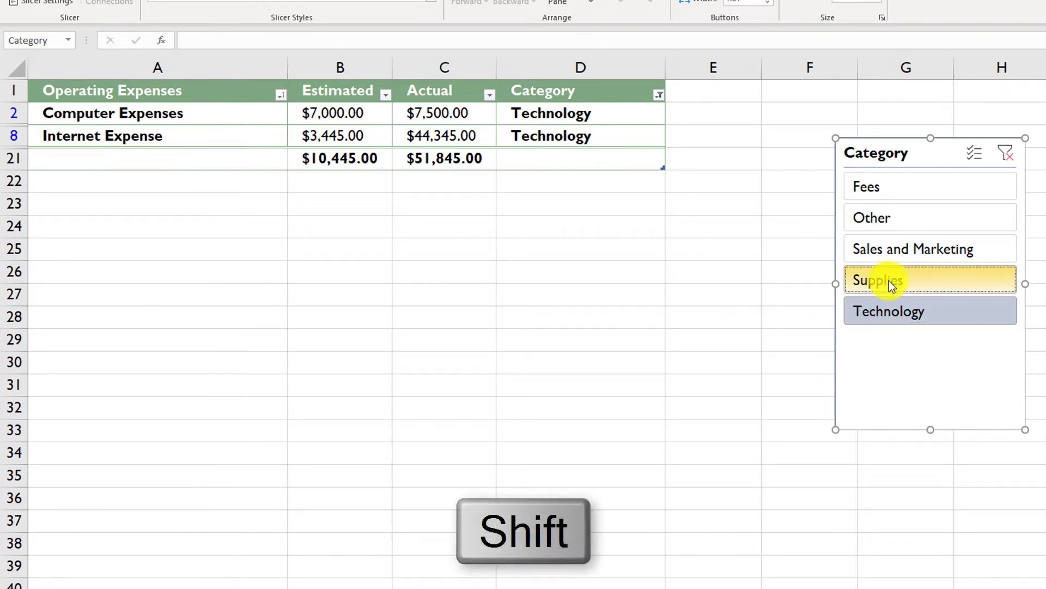
{"action": "left_click", "coordinate": [888, 280], "text": "shift"}
{"action": "left_click", "coordinate": [904, 249], "text": "shift"}
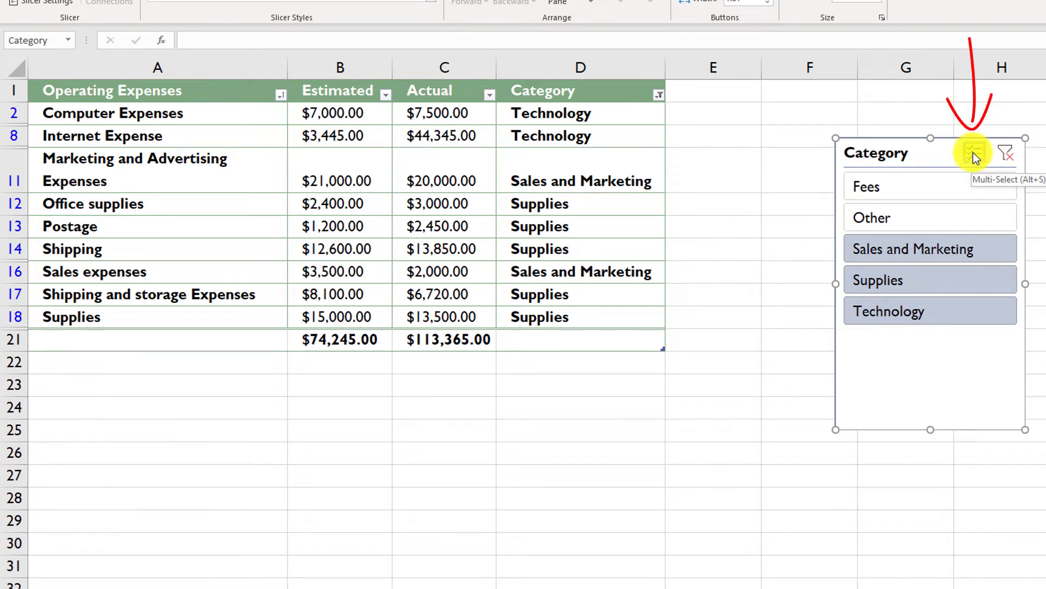
{"action": "left_click_drag", "start_coordinate": [960, 188], "coordinate": [960, 217]}
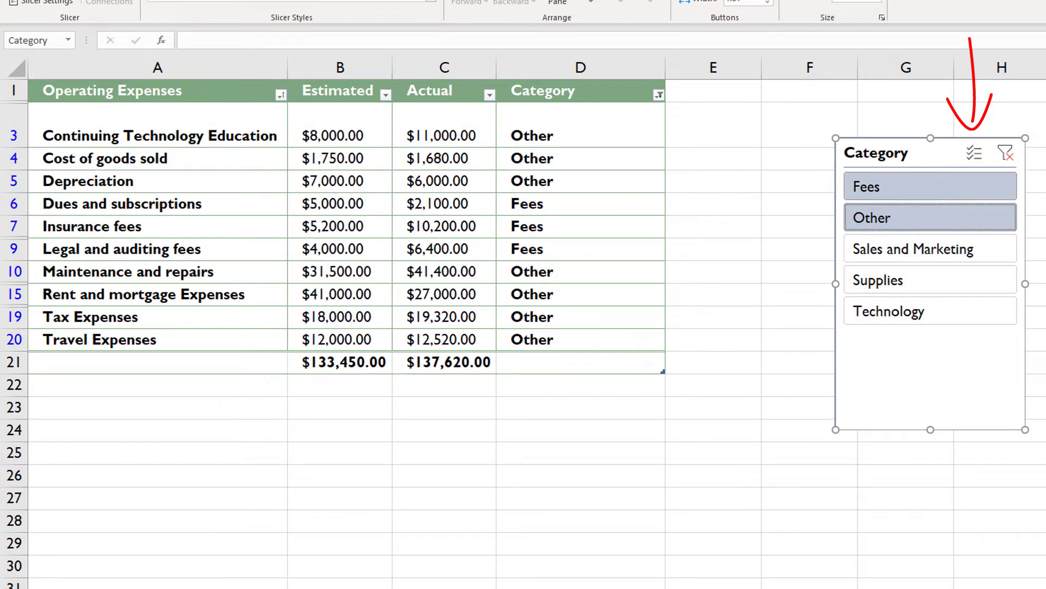
{"action": "left_click", "coordinate": [1010, 155]}
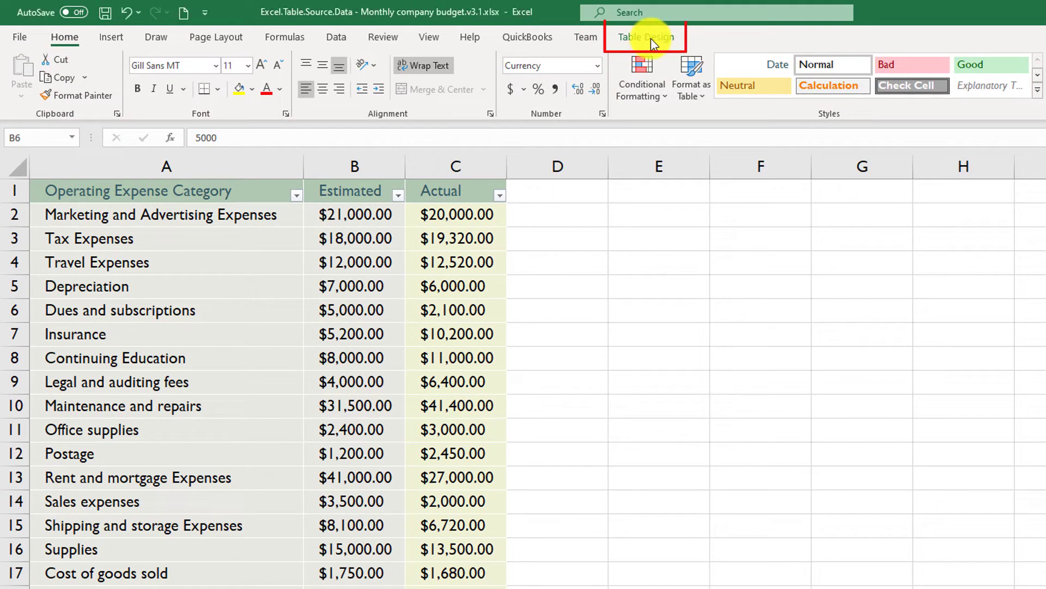
Use Table Design > Convert to Range on the expenses table and confirm with Yes
{"action": "left_click", "coordinate": [651, 38]}
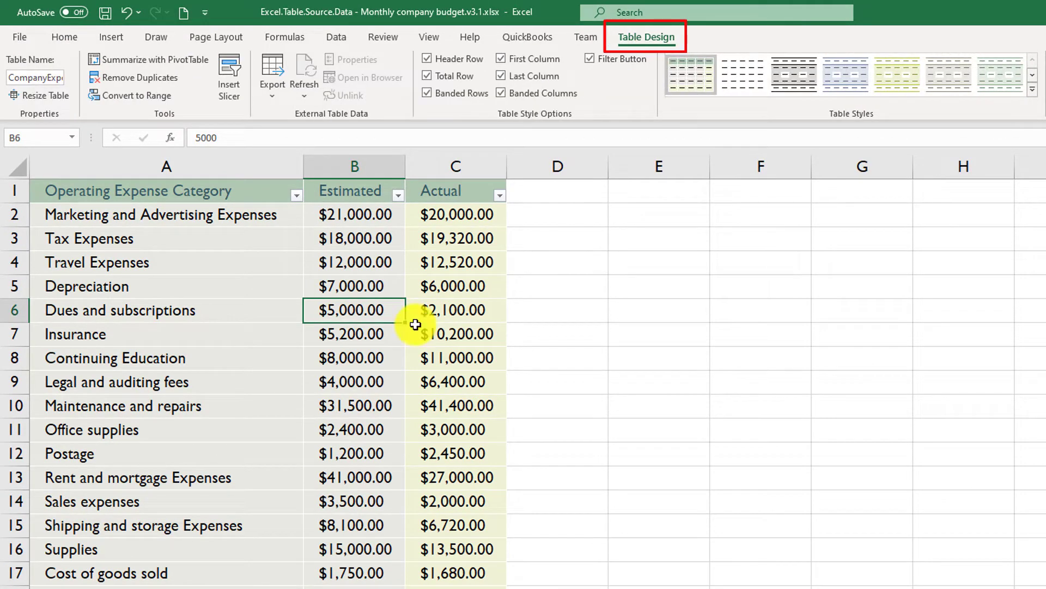
{"action": "left_click", "coordinate": [236, 316]}
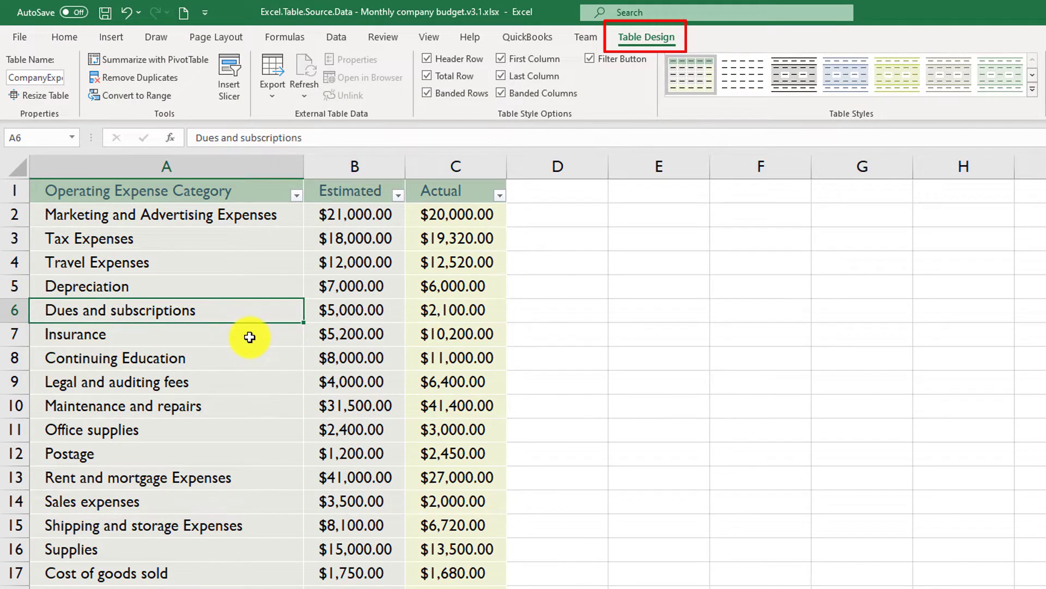
{"action": "left_click", "coordinate": [250, 336]}
{"action": "left_click", "coordinate": [356, 341]}
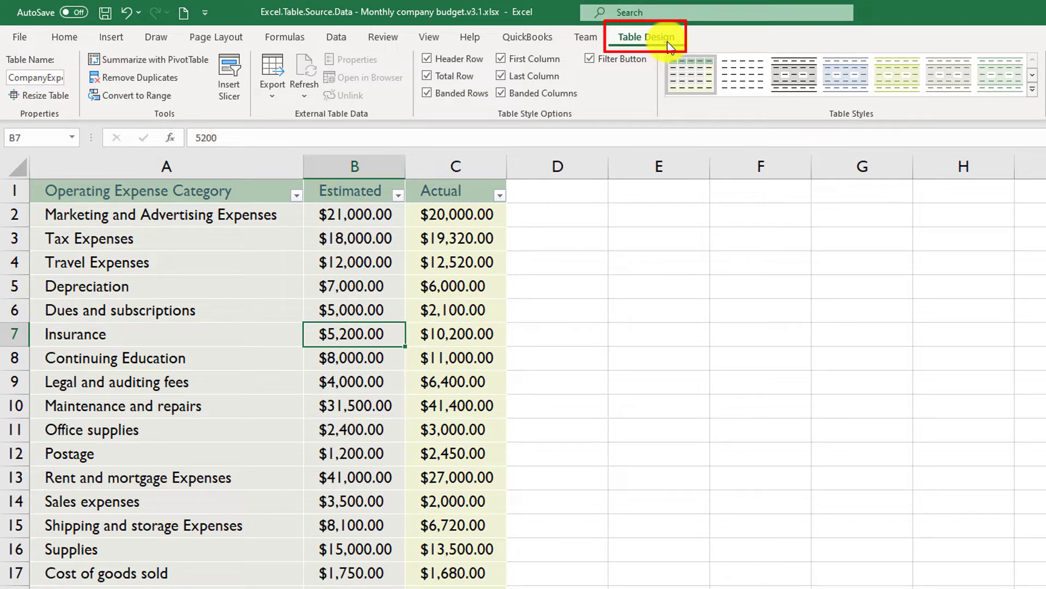
{"action": "left_click", "coordinate": [238, 305]}
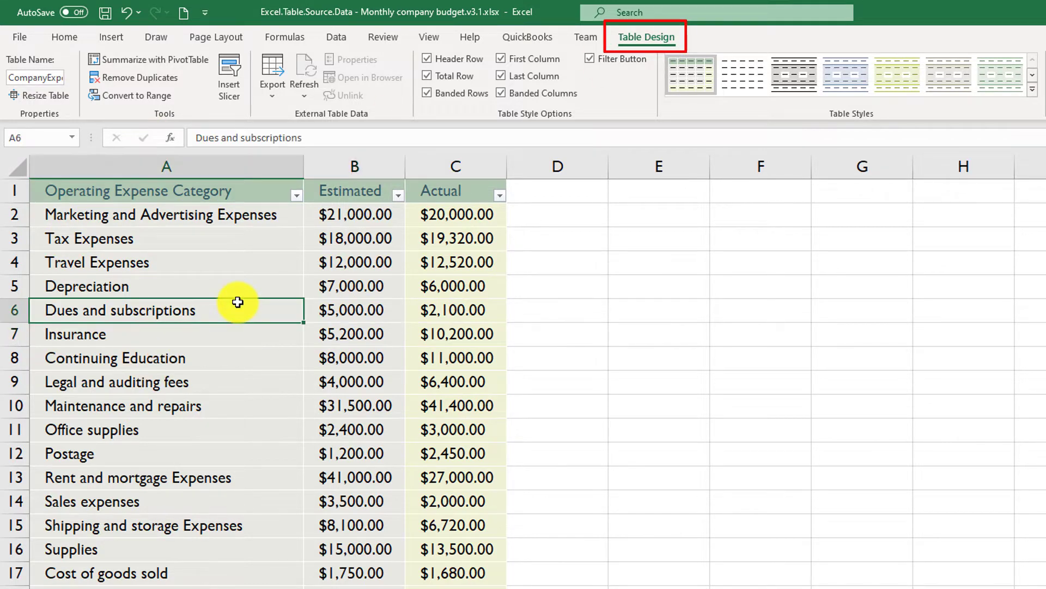
{"action": "left_click", "coordinate": [140, 100]}
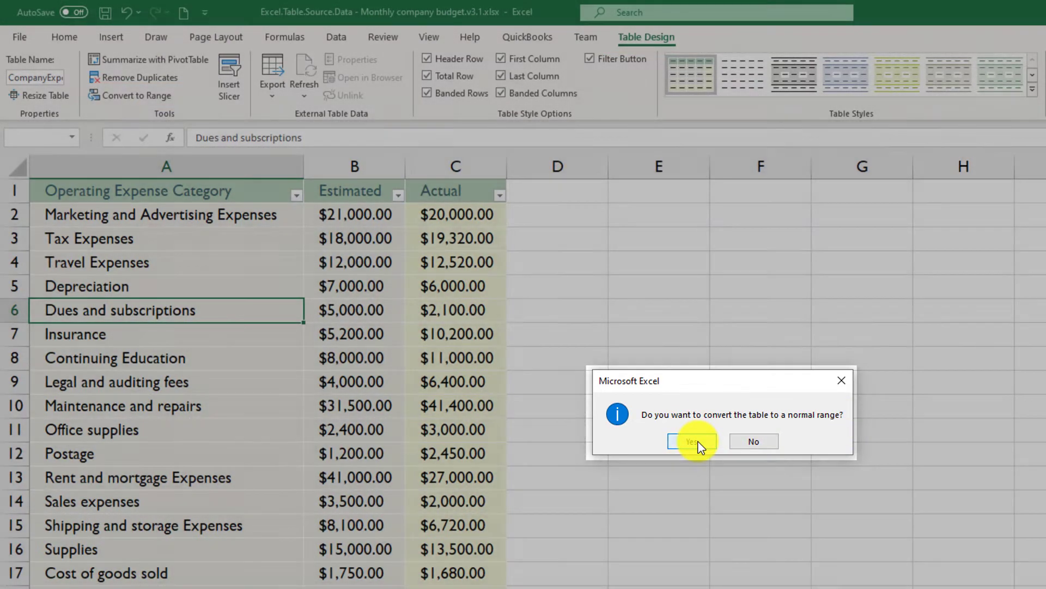
{"action": "left_click", "coordinate": [698, 442]}
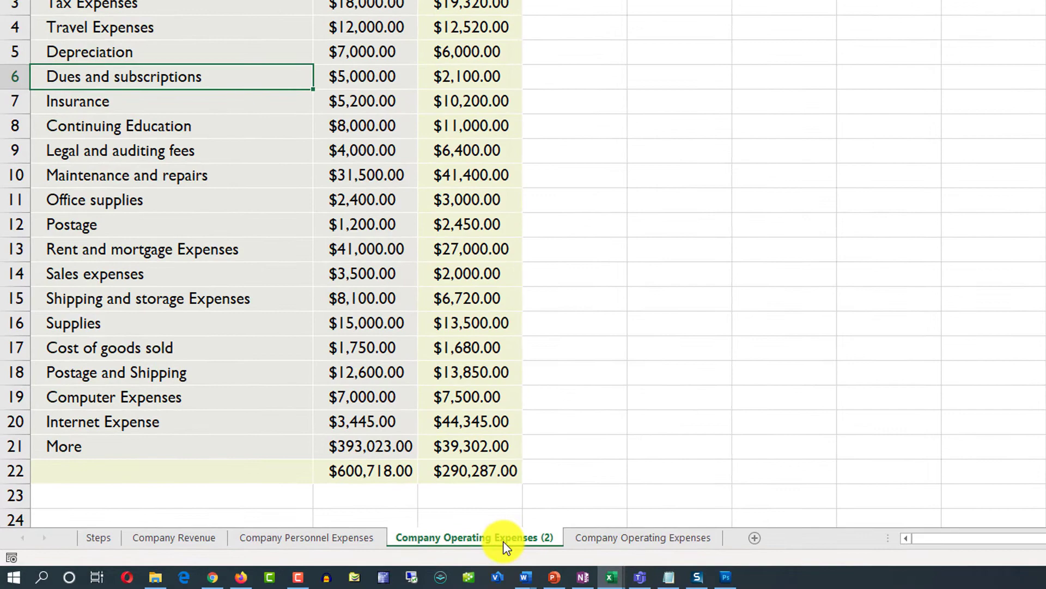
{"action": "left_click", "coordinate": [641, 540]}
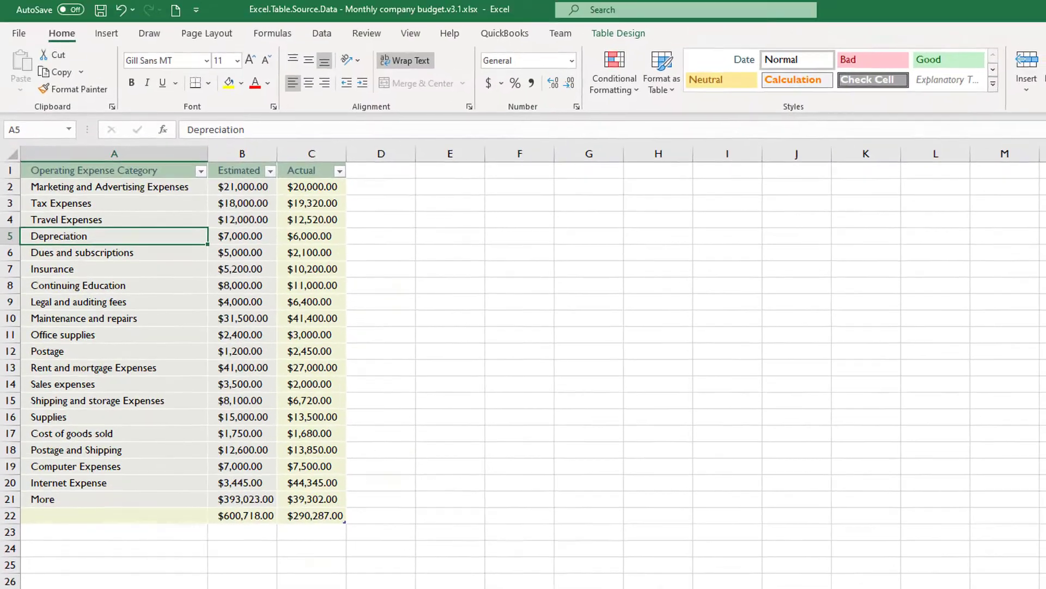
{"action": "scroll", "coordinate": [523, 368], "scroll_direction": "up", "scroll_amount": 2}
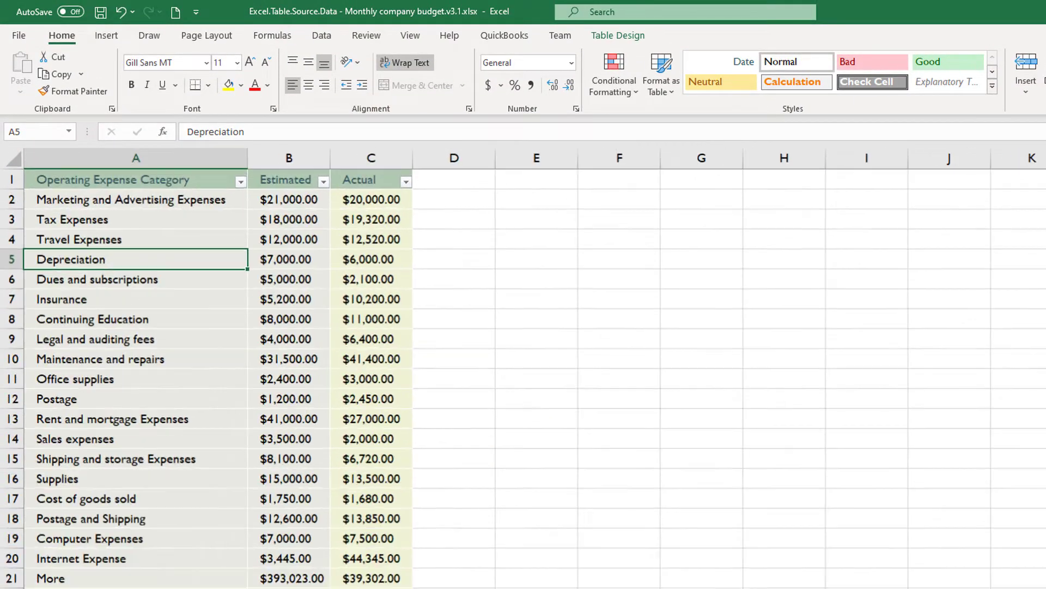
{"action": "left_click", "coordinate": [241, 183]}
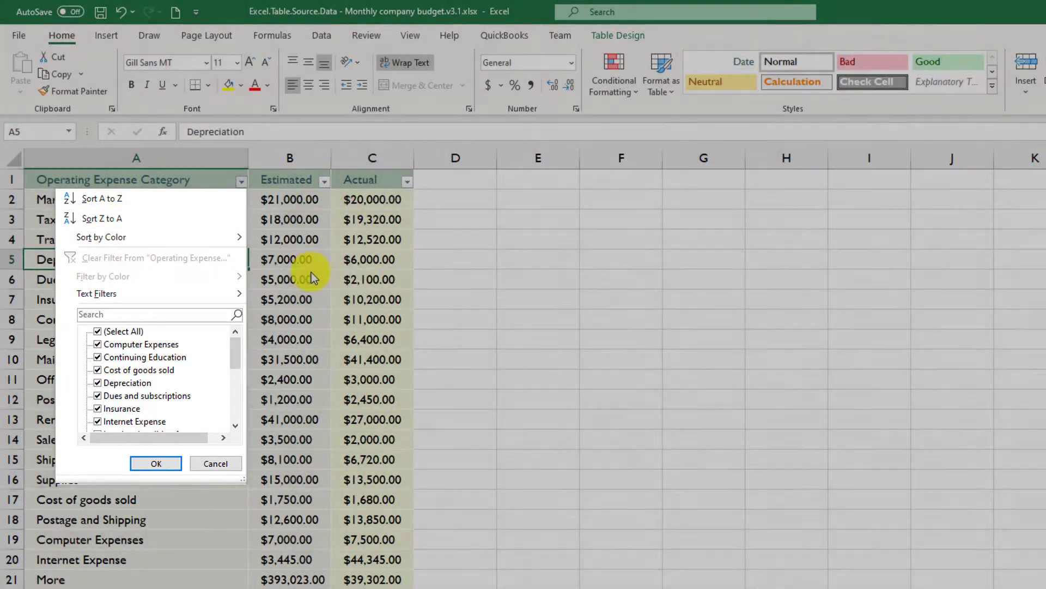
{"action": "left_click", "coordinate": [305, 274]}
{"action": "left_click", "coordinate": [304, 274]}
{"action": "left_click", "coordinate": [619, 34]}
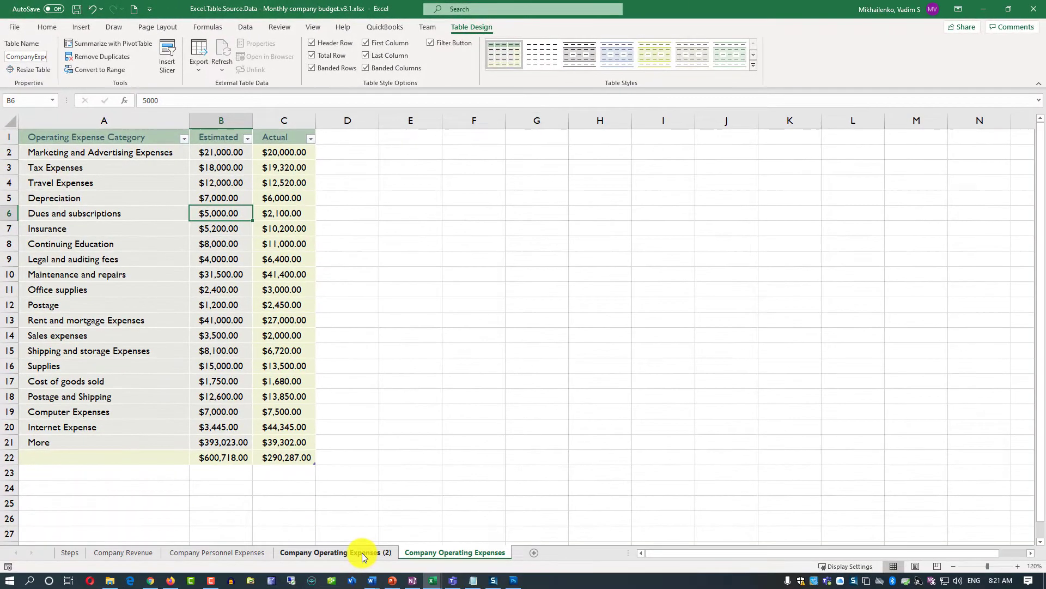
{"action": "left_click", "coordinate": [362, 553]}
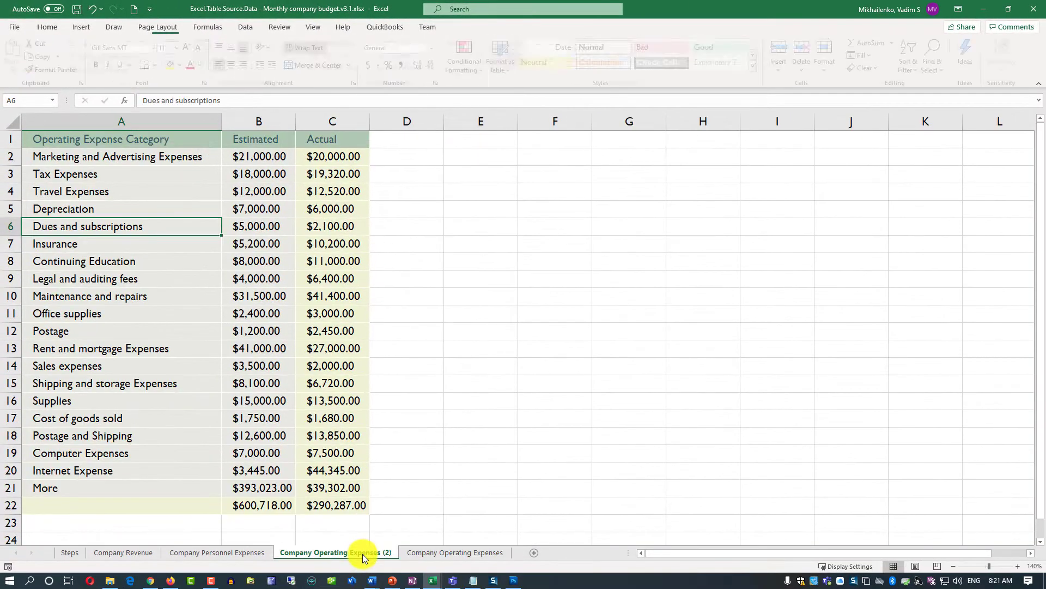
{"action": "left_click", "coordinate": [259, 227]}
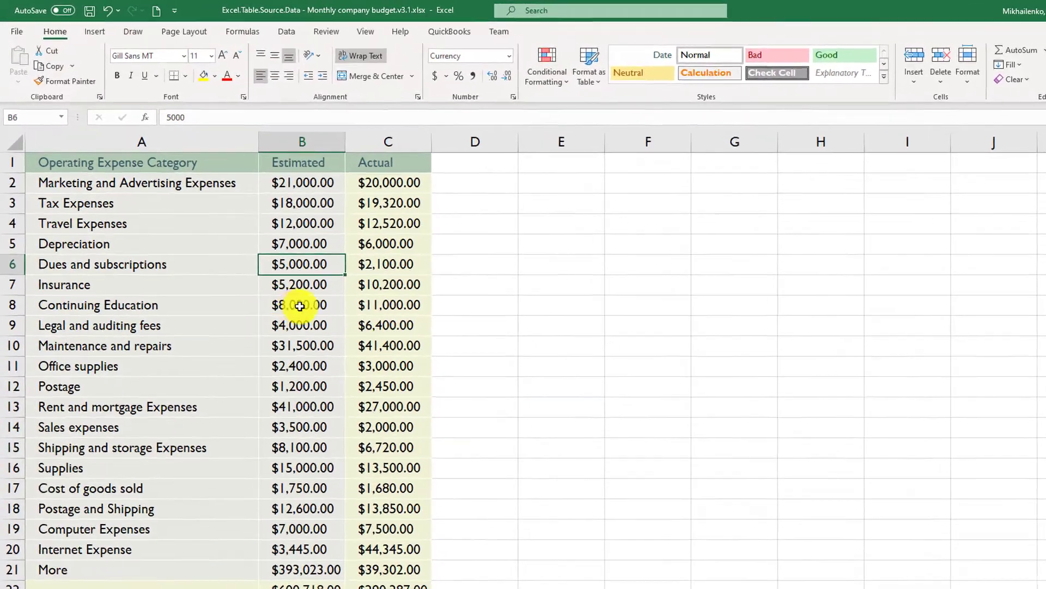
{"action": "left_click", "coordinate": [260, 261]}
{"action": "left_click", "coordinate": [207, 350]}
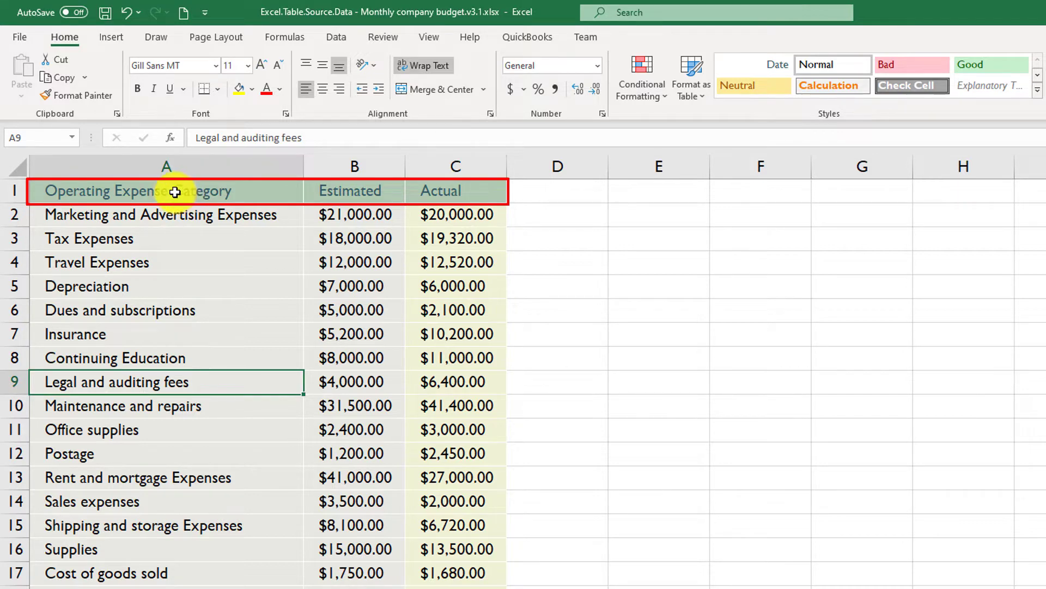
Apply the Normal cell style to the expense range from A1 through column C
{"action": "left_click_drag", "start_coordinate": [175, 192], "coordinate": [452, 585]}
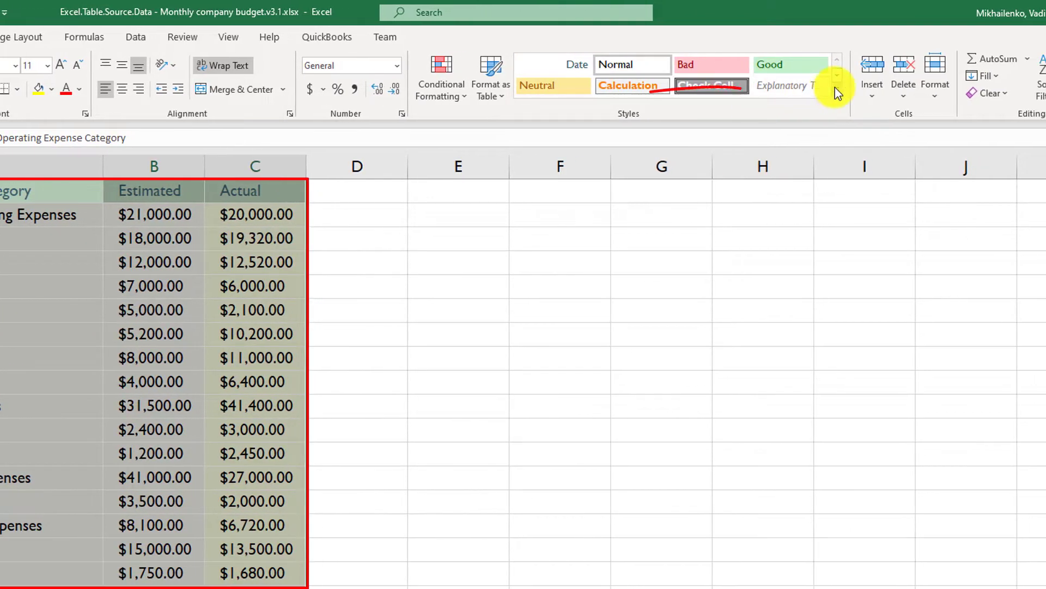
{"action": "left_click", "coordinate": [837, 91]}
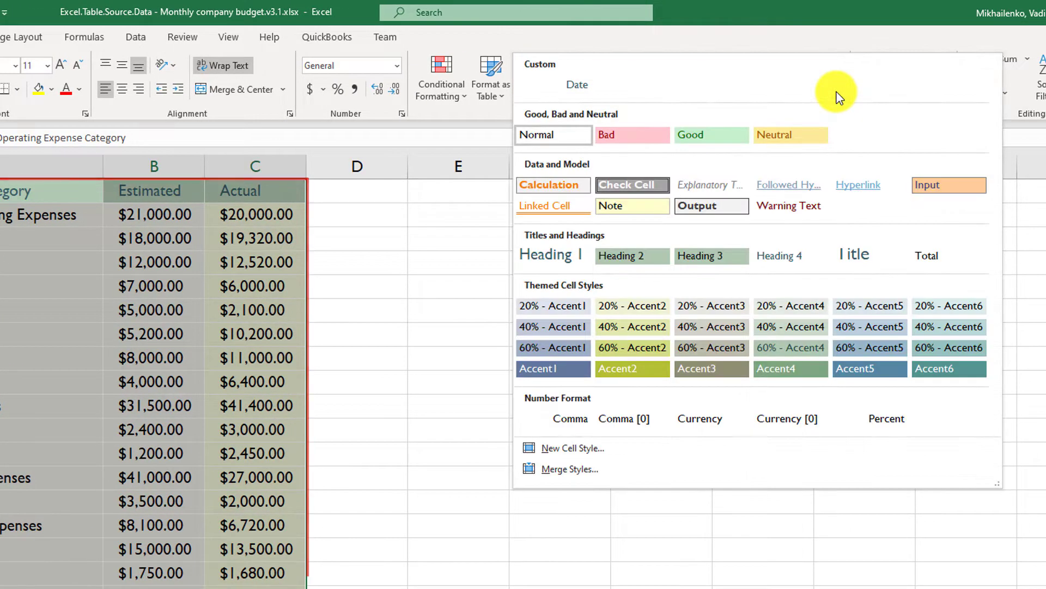
{"action": "left_click", "coordinate": [542, 136]}
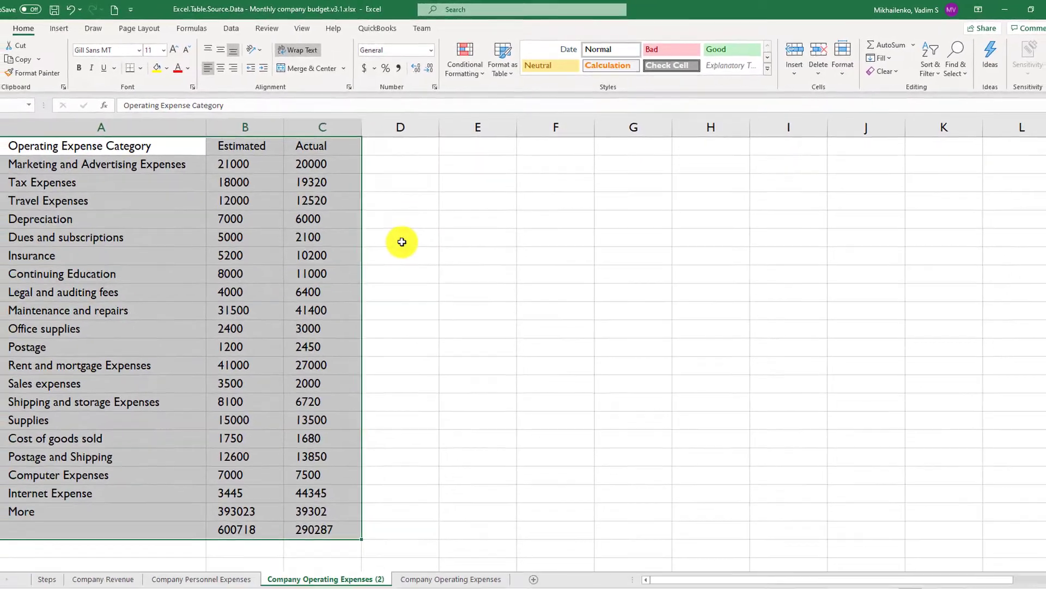
{"action": "left_click", "coordinate": [387, 254]}
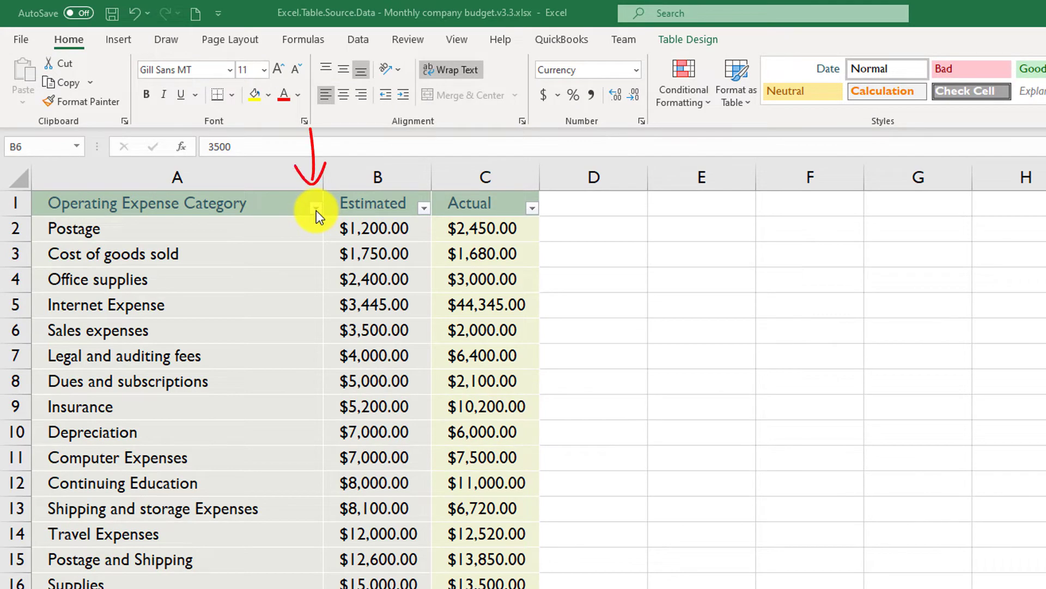
Sort the expense categories in column A alphabetically from A to Z
{"action": "left_click", "coordinate": [316, 209]}
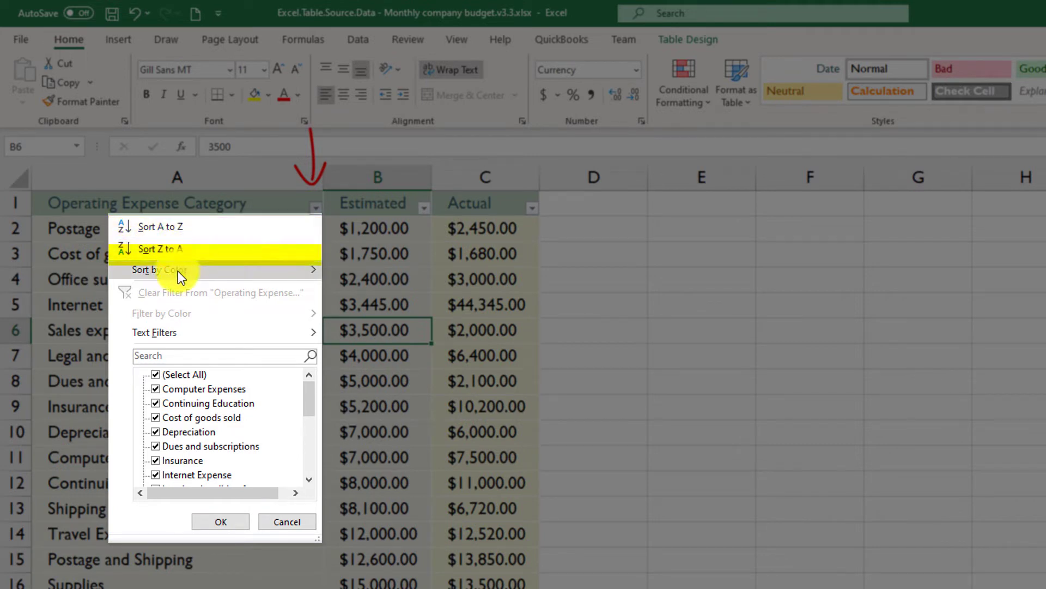
{"action": "mouse_move", "coordinate": [195, 333]}
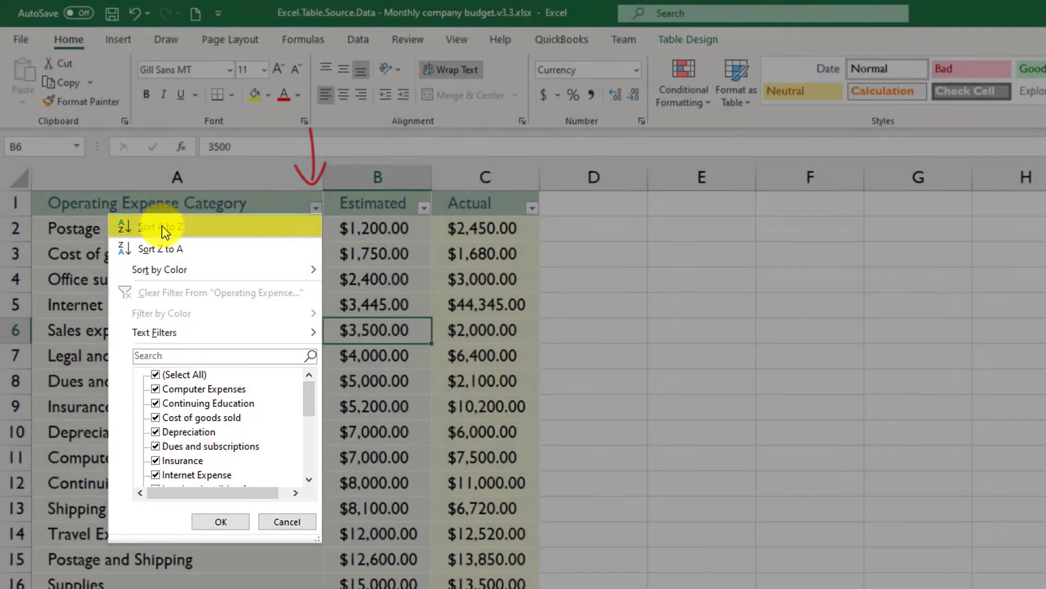
{"action": "left_click", "coordinate": [162, 226]}
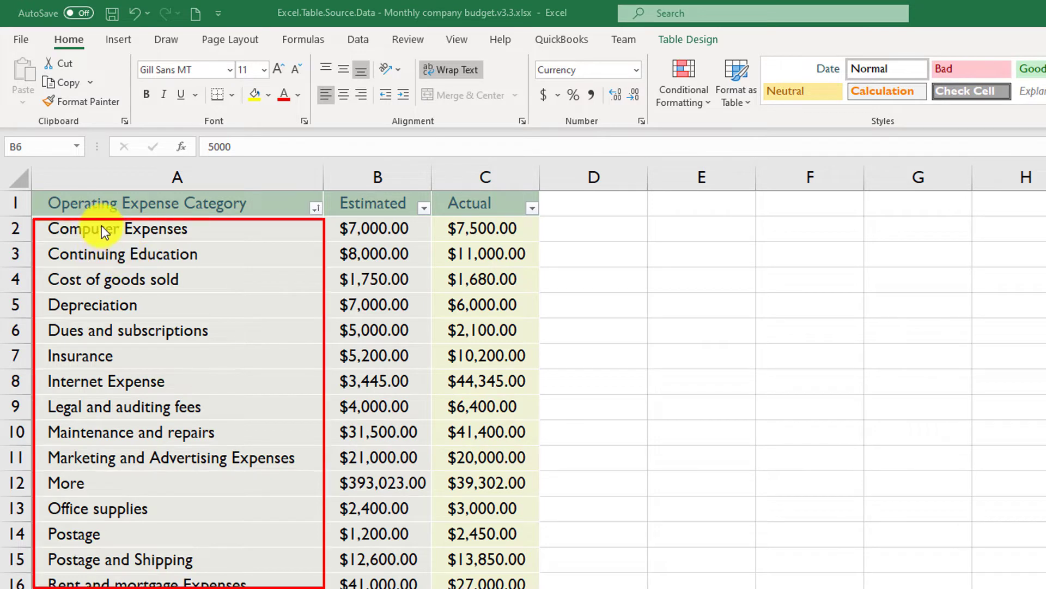
Sort the table by Estimated from largest to smallest
{"action": "left_click", "coordinate": [42, 224]}
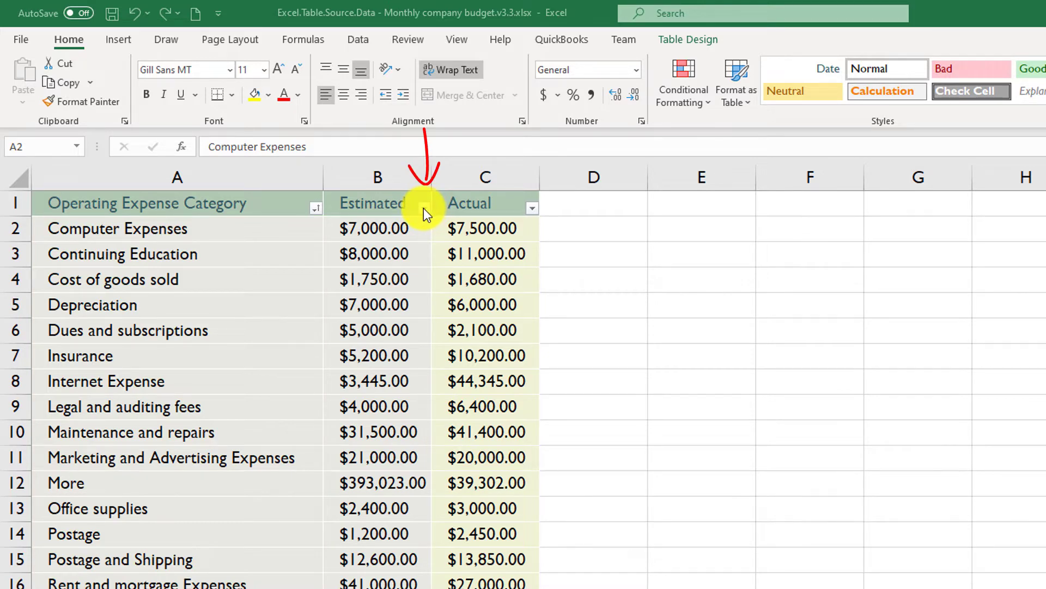
{"action": "left_click", "coordinate": [423, 208]}
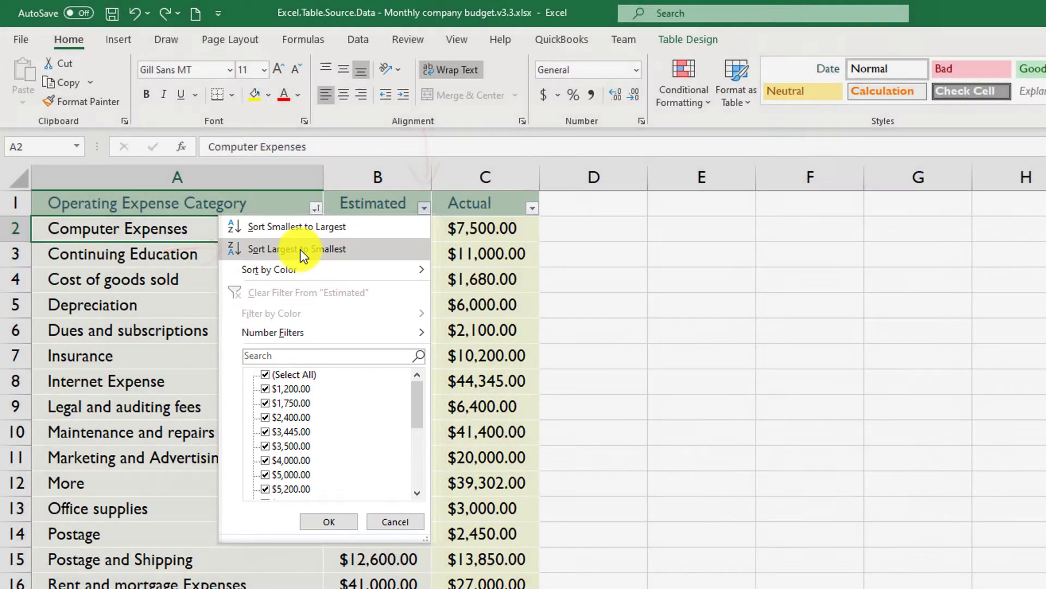
{"action": "left_click", "coordinate": [300, 250]}
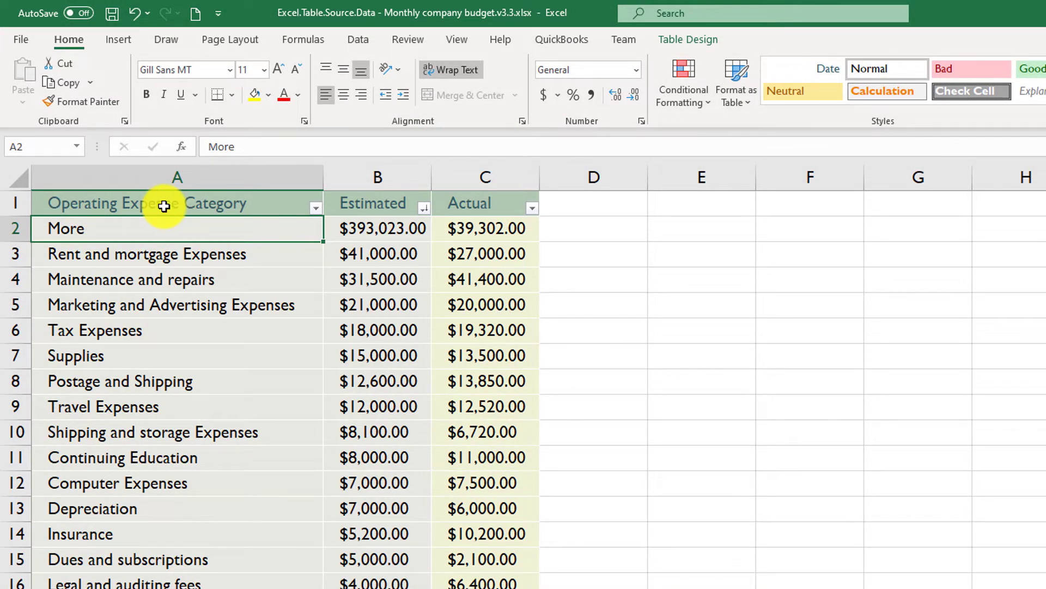
{"action": "left_click", "coordinate": [381, 177]}
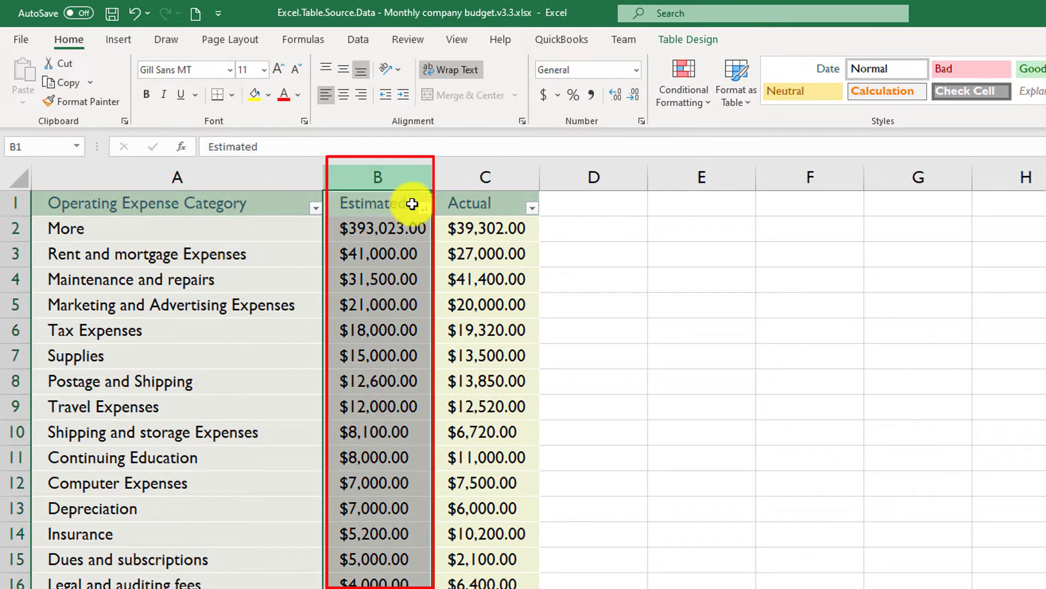
{"action": "left_click", "coordinate": [420, 206]}
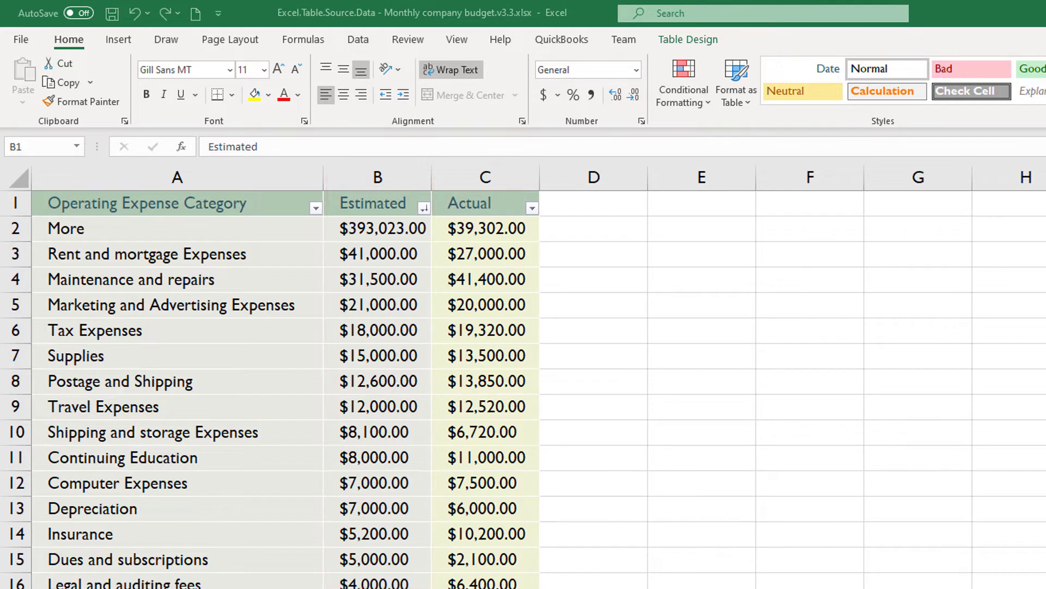
{"action": "left_click", "coordinate": [533, 208]}
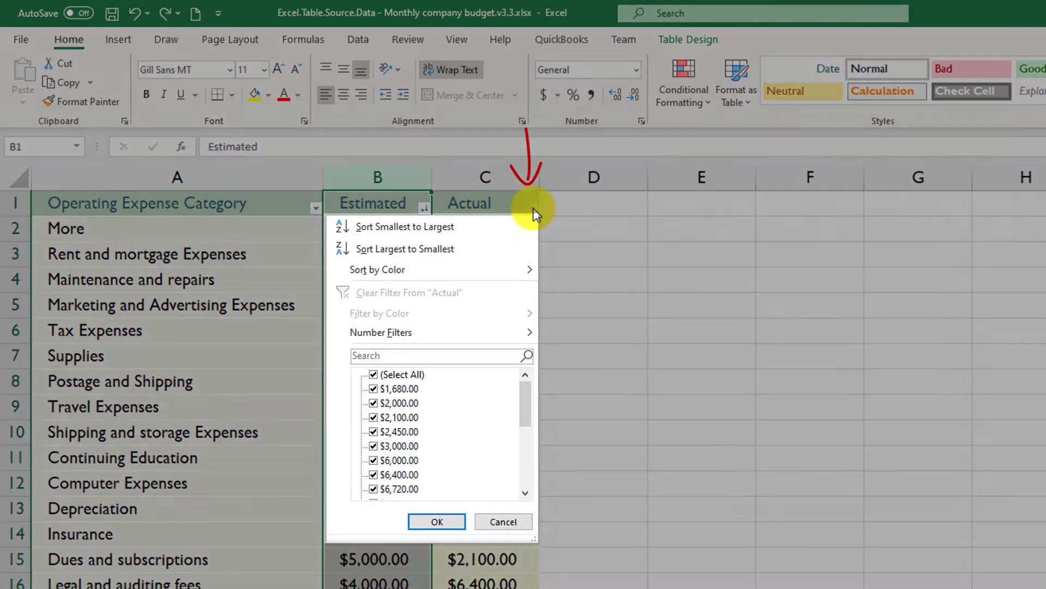
{"action": "left_click", "coordinate": [373, 376]}
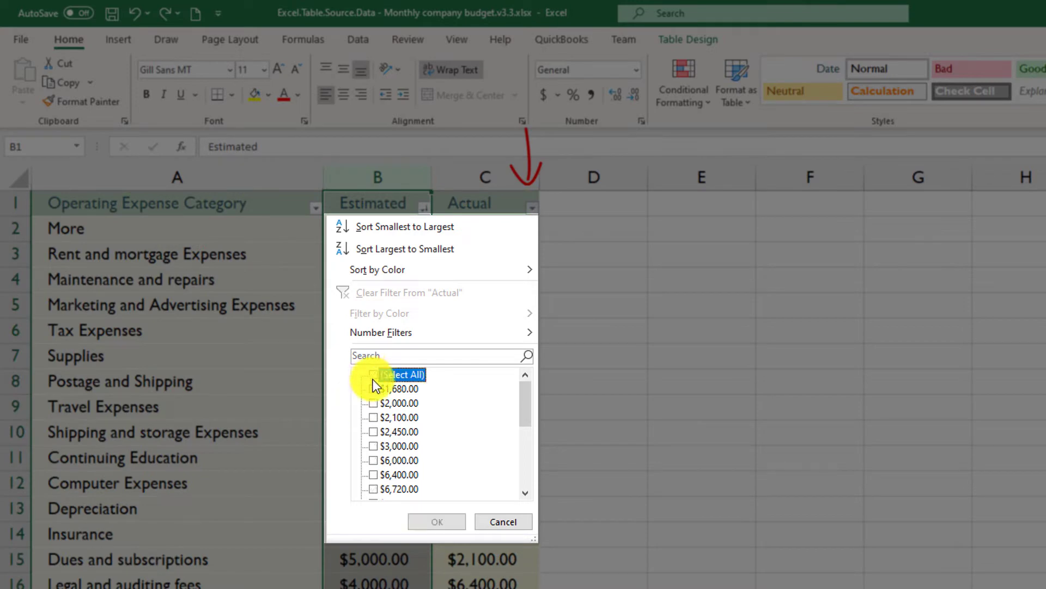
{"action": "left_click", "coordinate": [374, 403]}
{"action": "left_click", "coordinate": [373, 417]}
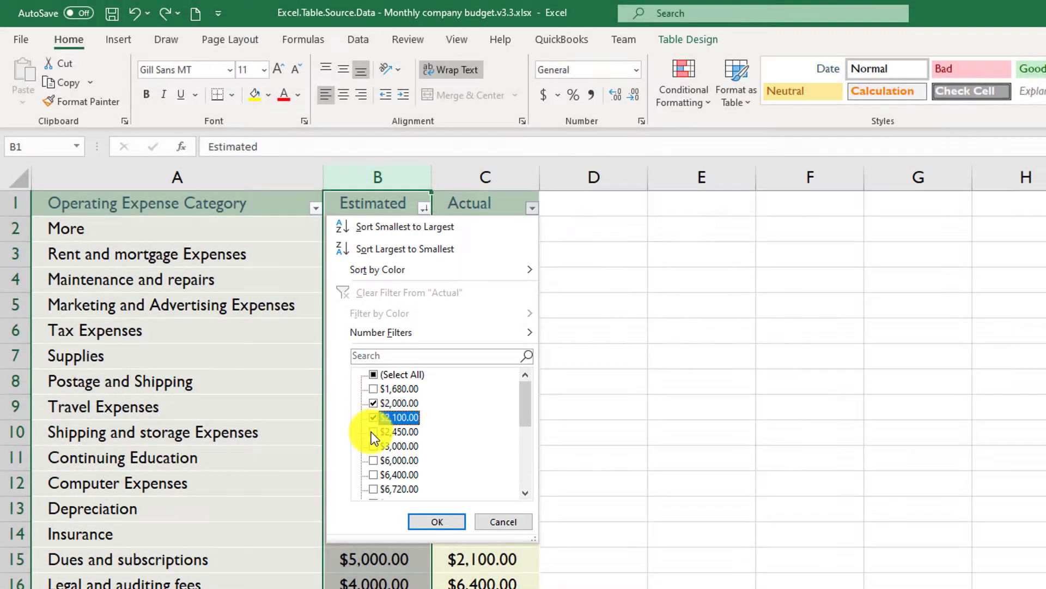
{"action": "left_click", "coordinate": [373, 431]}
{"action": "left_click", "coordinate": [436, 522]}
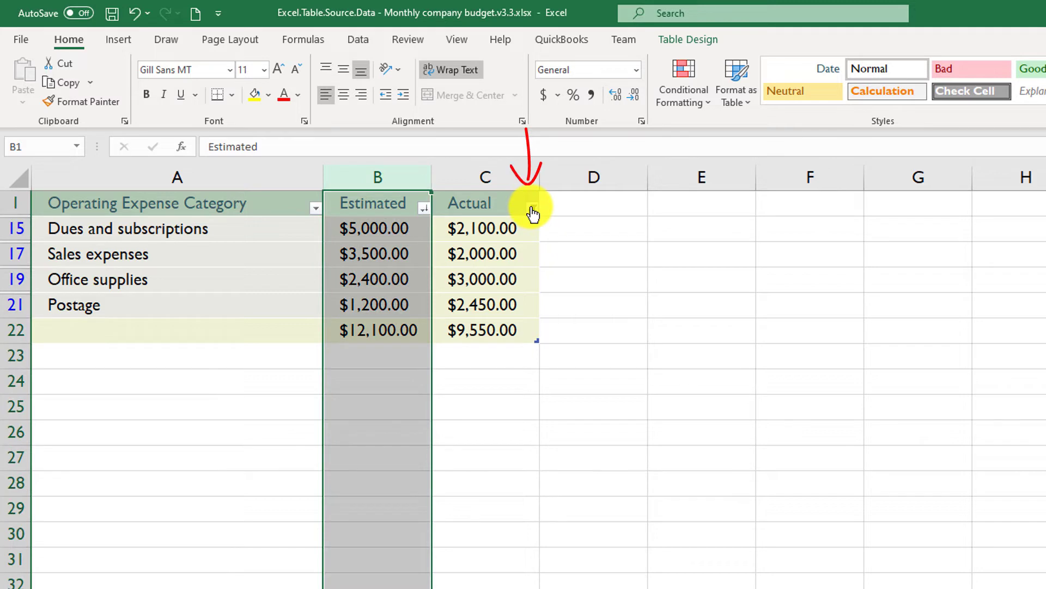
{"action": "left_click", "coordinate": [533, 210]}
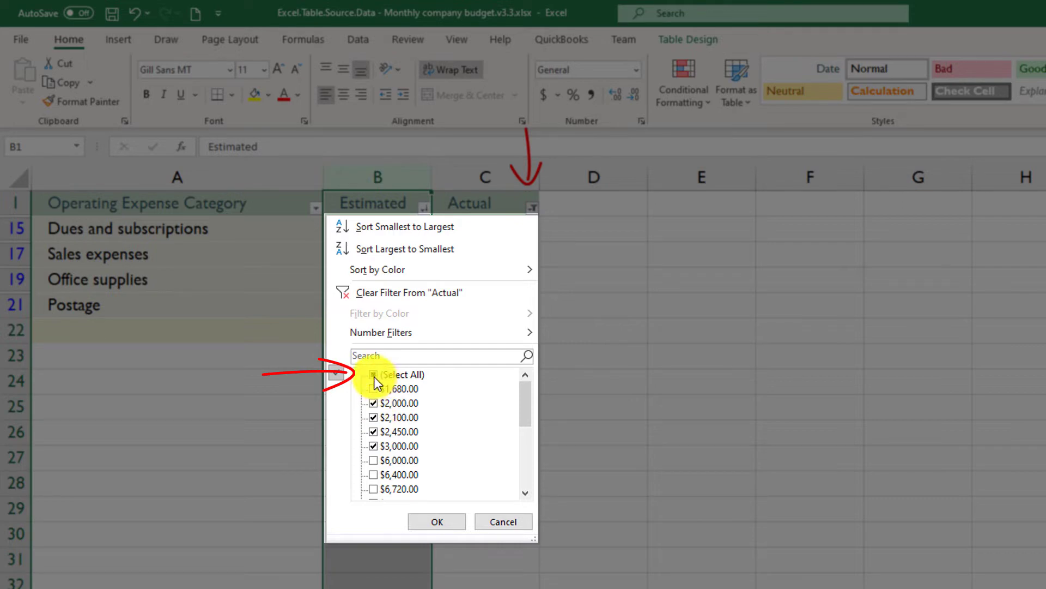
{"action": "left_click", "coordinate": [374, 375]}
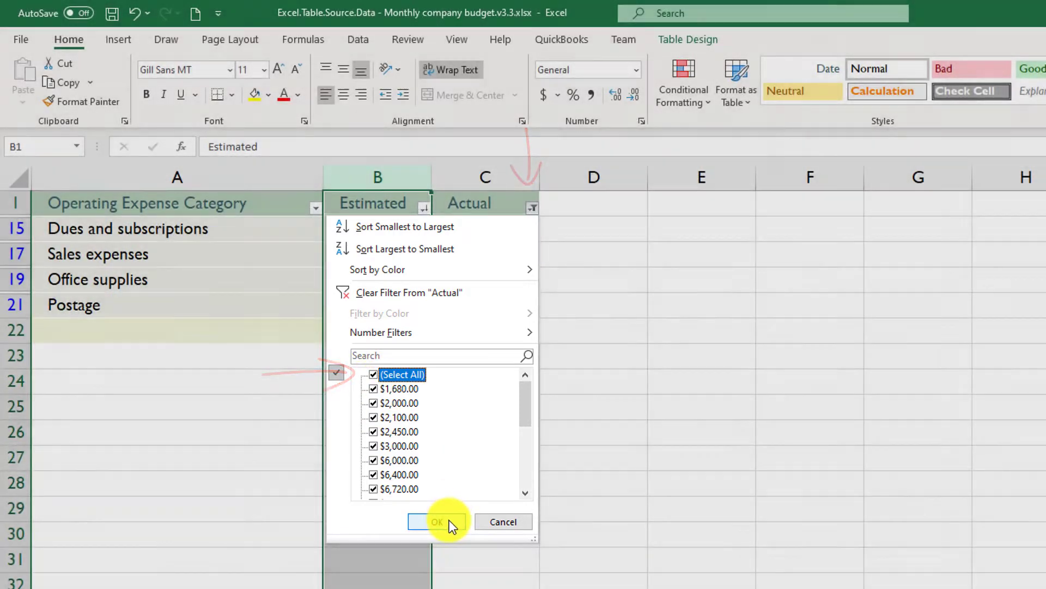
{"action": "left_click", "coordinate": [450, 522]}
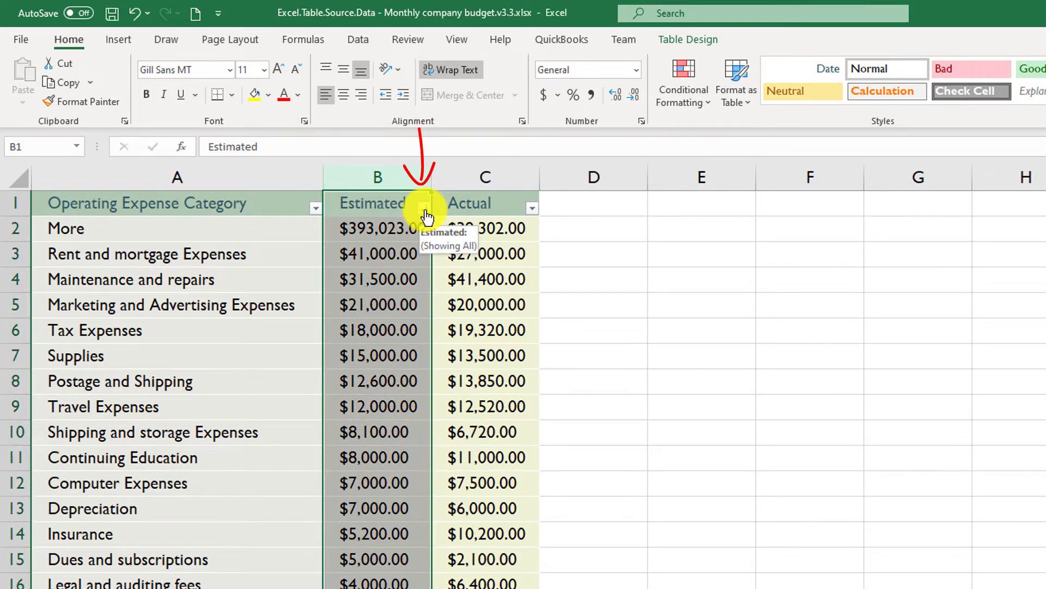
Delete the Estimated level in the Custom Sort dialog and confirm with OK
{"action": "left_click", "coordinate": [425, 209]}
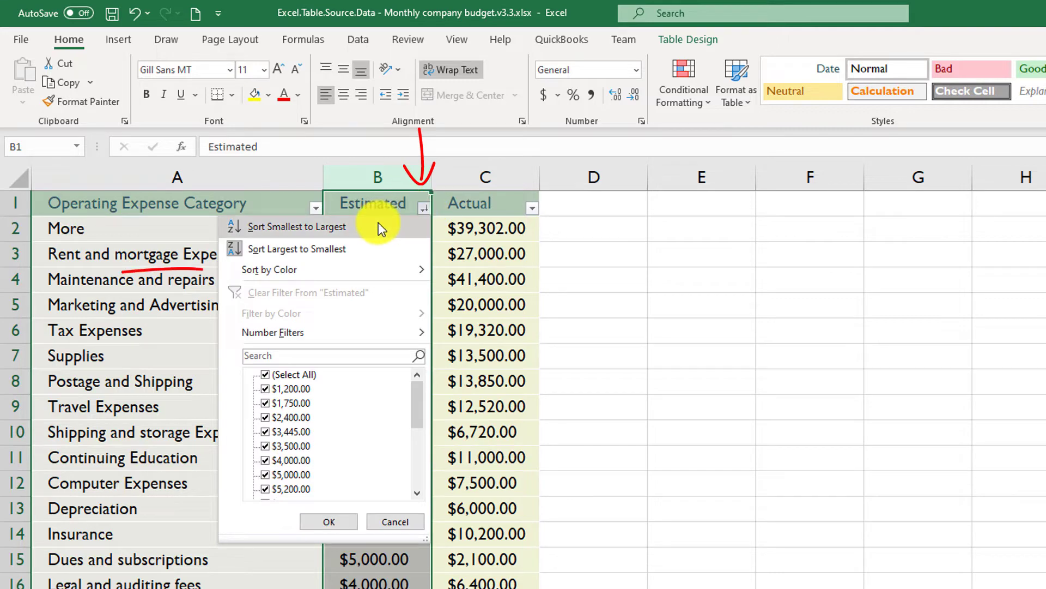
{"action": "mouse_move", "coordinate": [329, 272]}
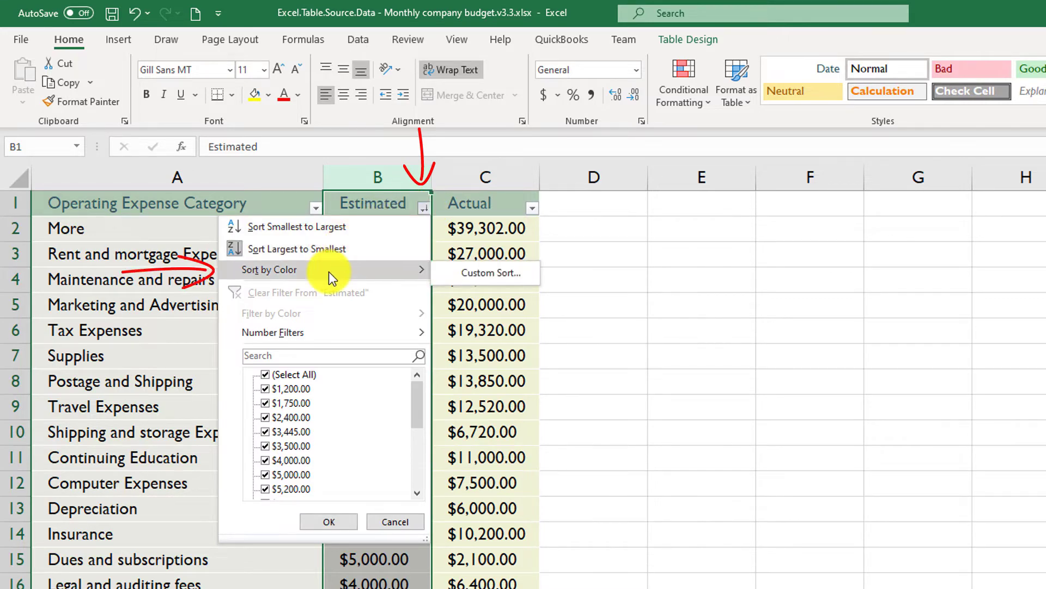
{"action": "left_click", "coordinate": [491, 274]}
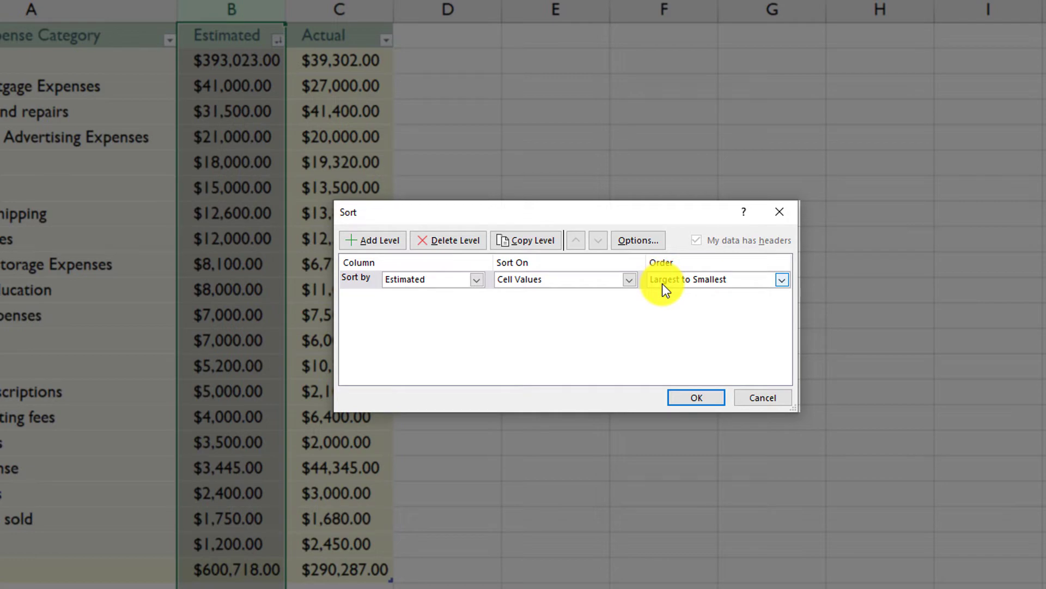
{"action": "left_click", "coordinate": [459, 241]}
{"action": "left_click", "coordinate": [693, 399]}
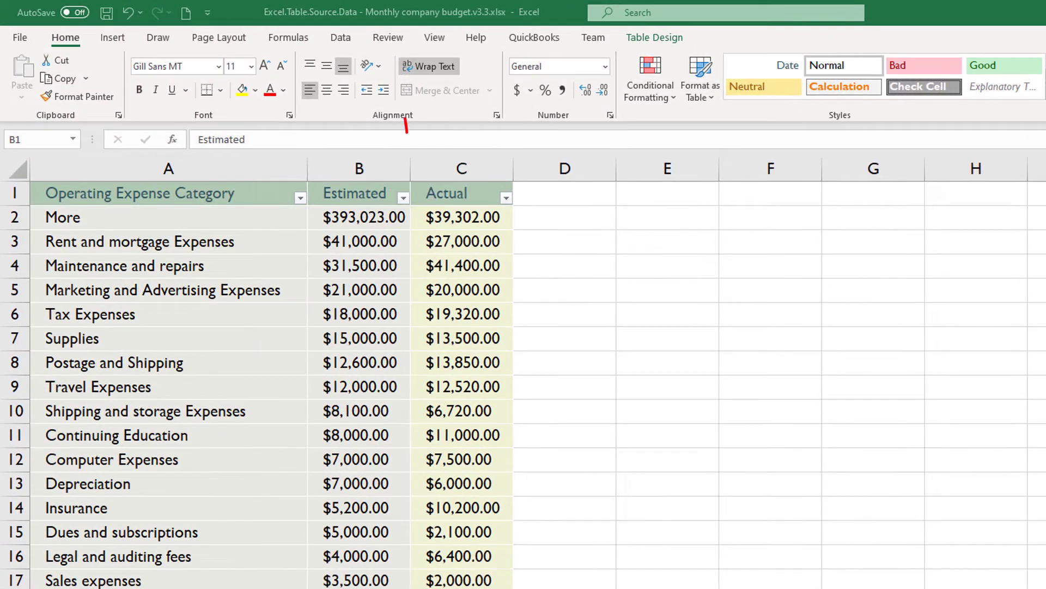
Apply a Greater Than 20000 number filter to the Estimated column
{"action": "left_click", "coordinate": [403, 200]}
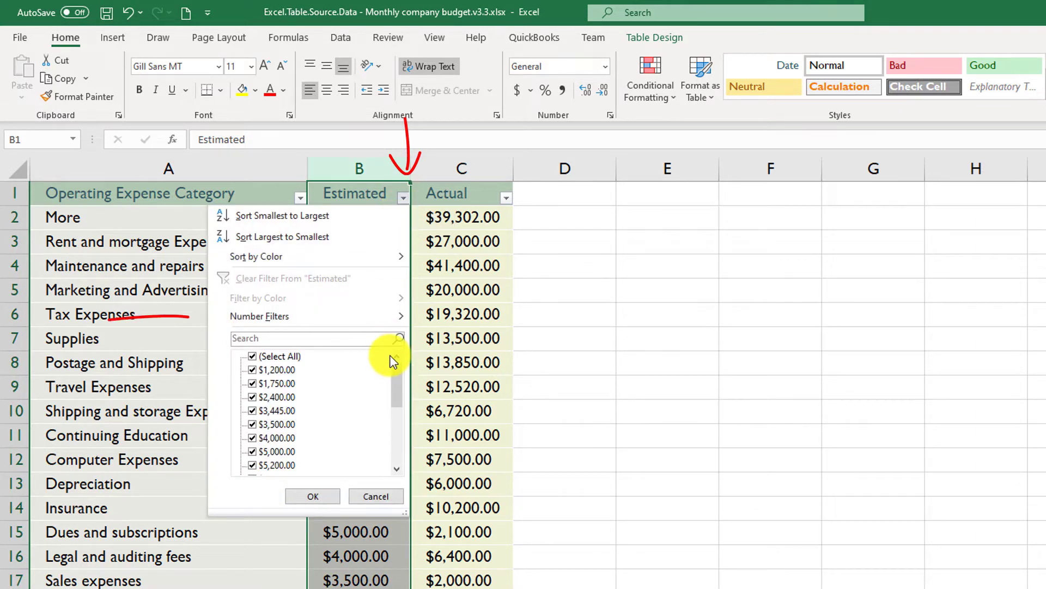
{"action": "mouse_move", "coordinate": [278, 317]}
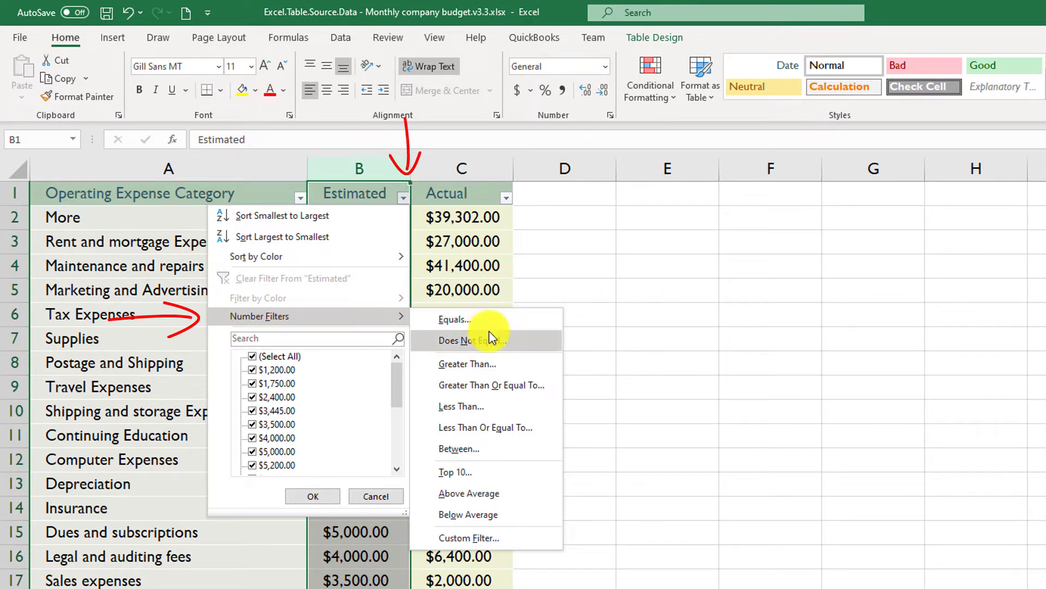
{"action": "left_click", "coordinate": [491, 363]}
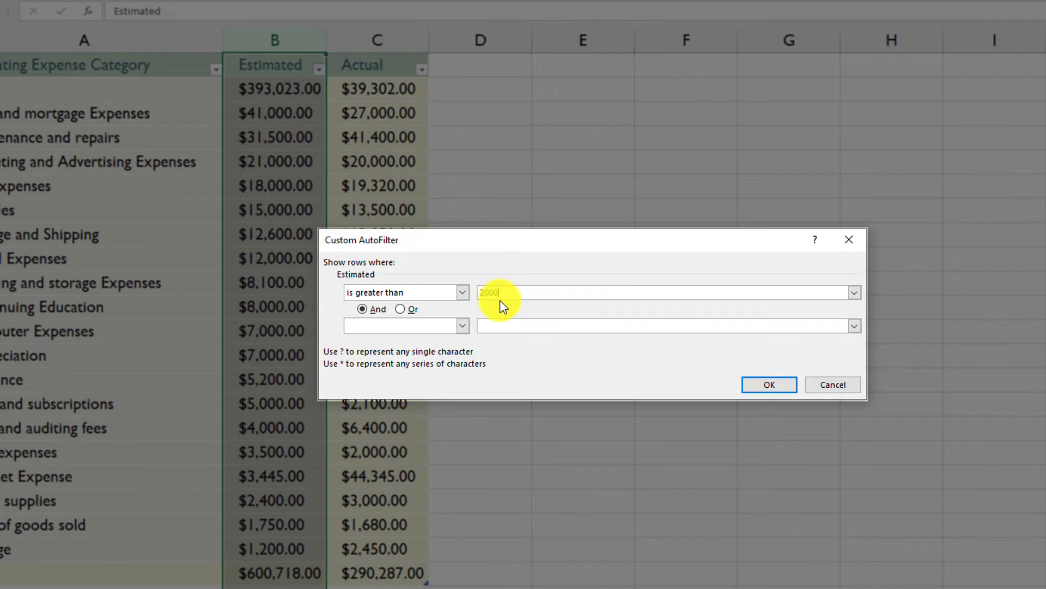
{"action": "type", "text": "20000"}
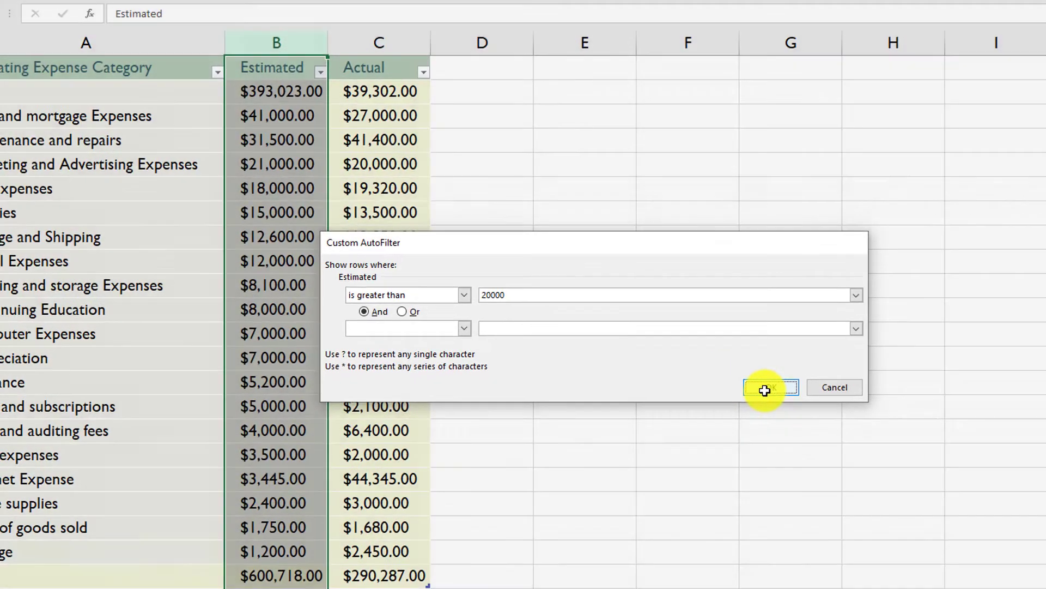
{"action": "left_click", "coordinate": [769, 384]}
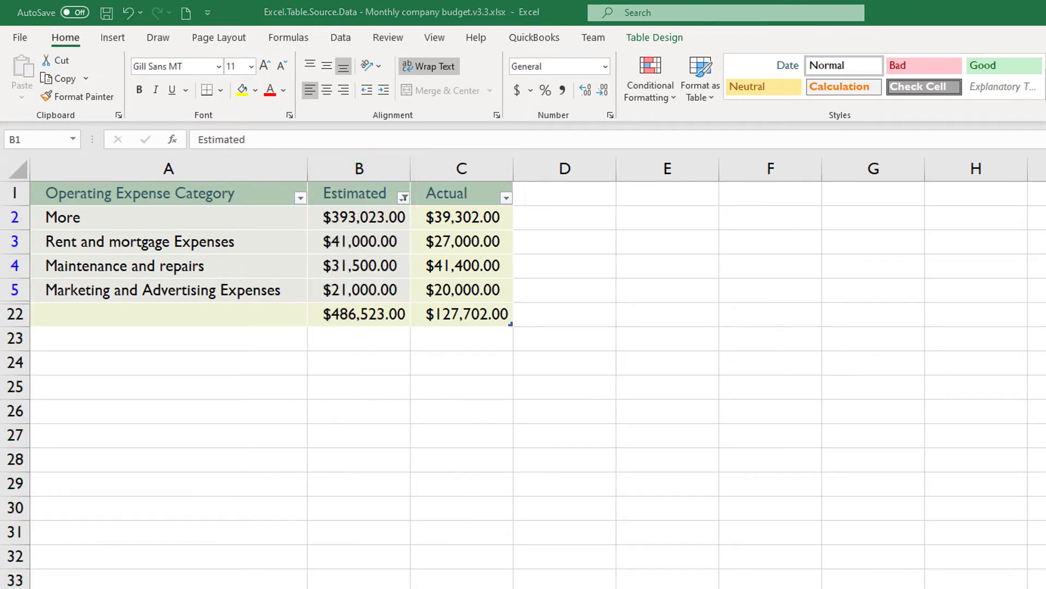
Clear the Estimated filter by rechecking all values
{"action": "left_click", "coordinate": [405, 200]}
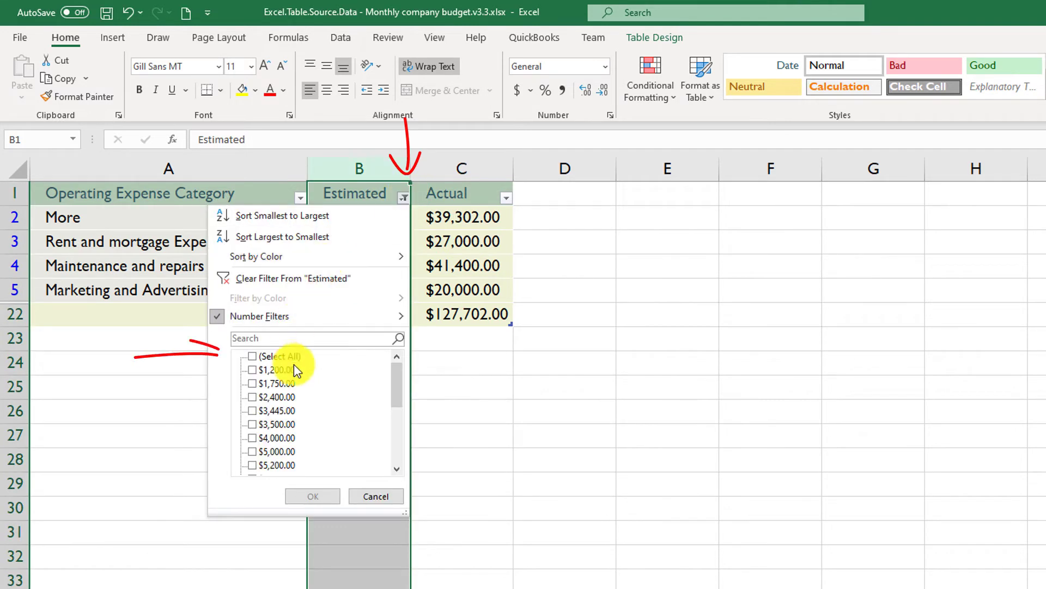
{"action": "left_click", "coordinate": [260, 355]}
{"action": "left_click", "coordinate": [313, 496]}
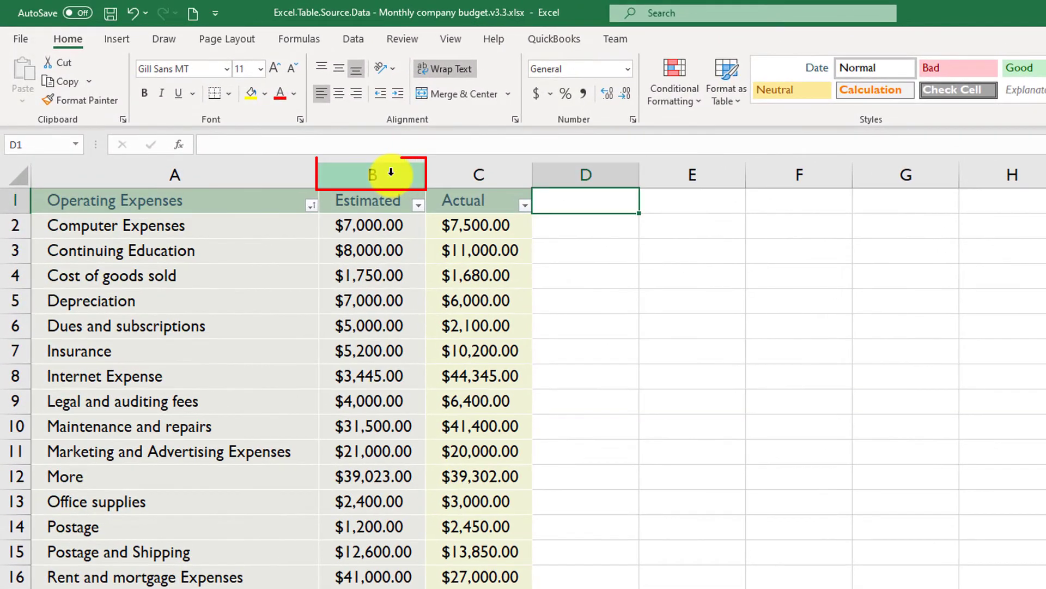
Delete the Estimated column, undo the deletion with Ctrl+Z, then select D2
{"action": "left_click", "coordinate": [391, 171]}
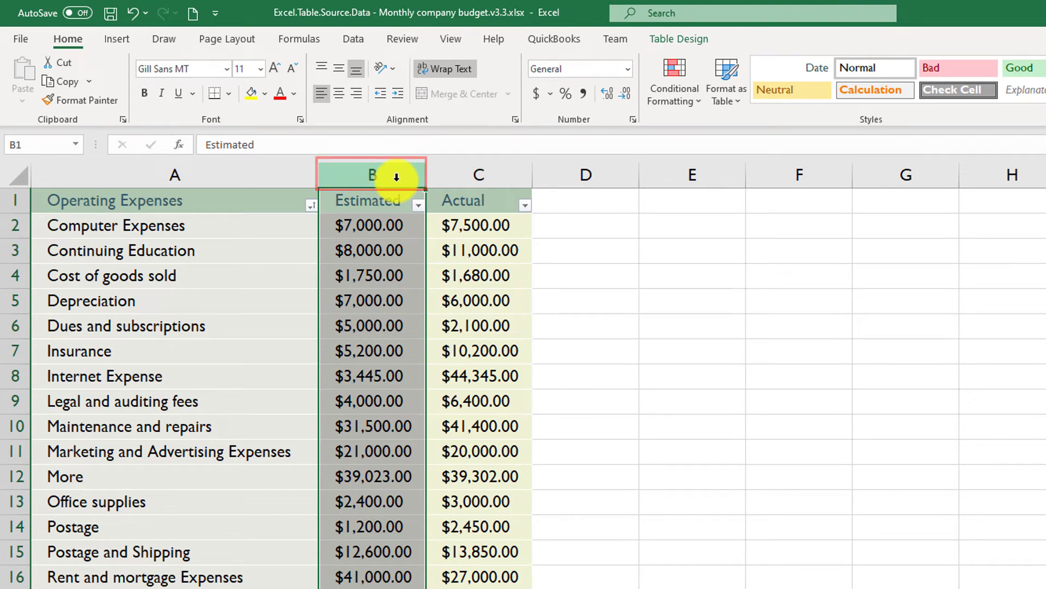
{"action": "right_click", "coordinate": [397, 179]}
{"action": "left_click", "coordinate": [436, 330]}
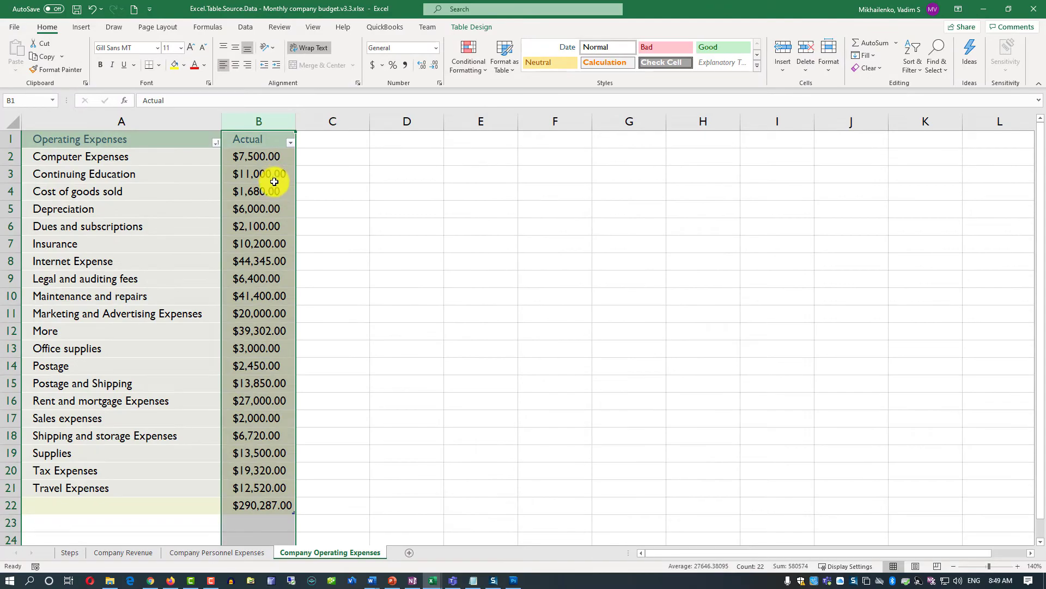
{"action": "key", "text": "ctrl+z"}
{"action": "left_click", "coordinate": [400, 159]}
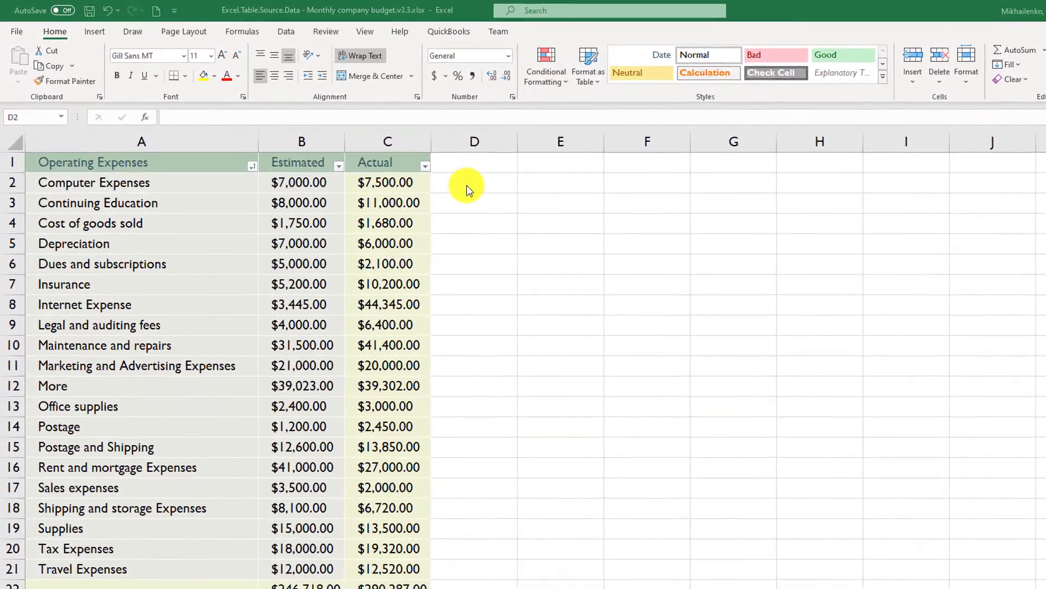
{"action": "left_click", "coordinate": [464, 184]}
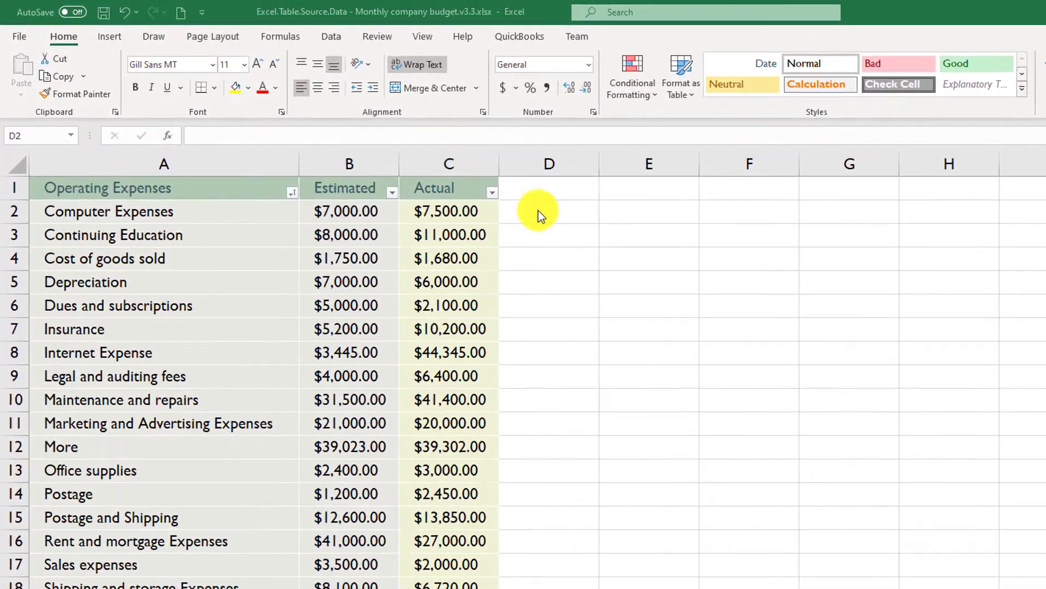
Enter the heading Category in D1 to extend the table with a new column
{"action": "left_click", "coordinate": [564, 199]}
{"action": "type", "text": "Category"}
{"action": "key", "text": "Return"}
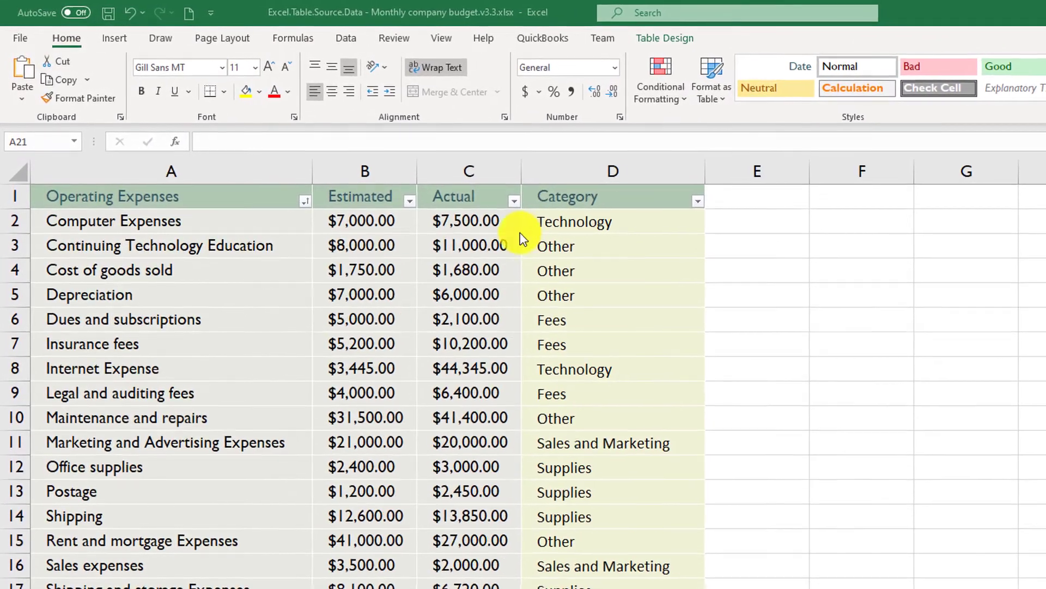
{"action": "left_click", "coordinate": [473, 224]}
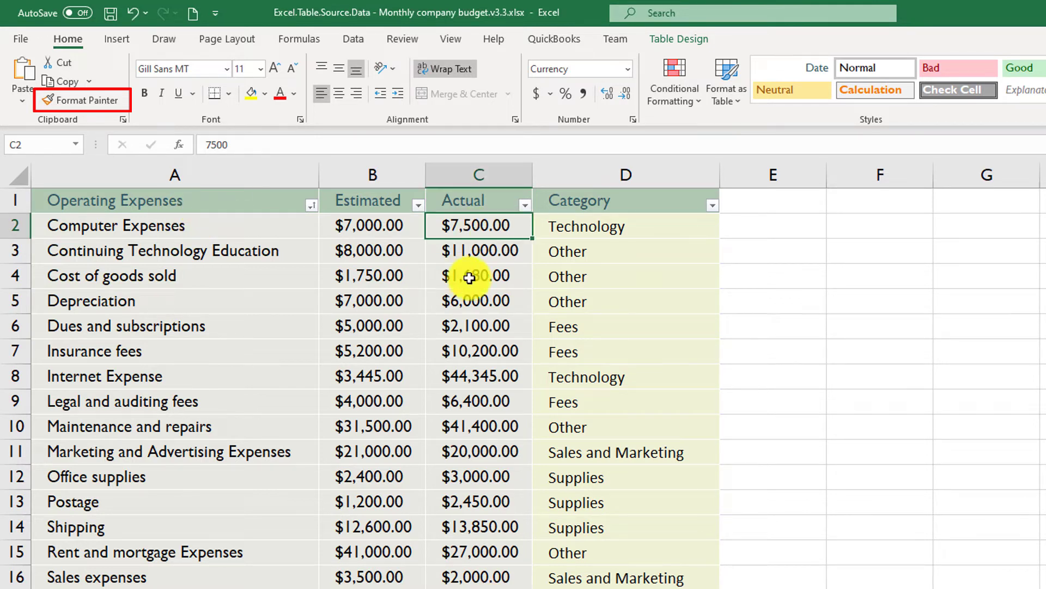
Use Format Painter to copy the Actual amount formatting from C4 onto Category cells D2:D20
{"action": "key", "text": "F2"}
{"action": "left_click", "coordinate": [453, 271]}
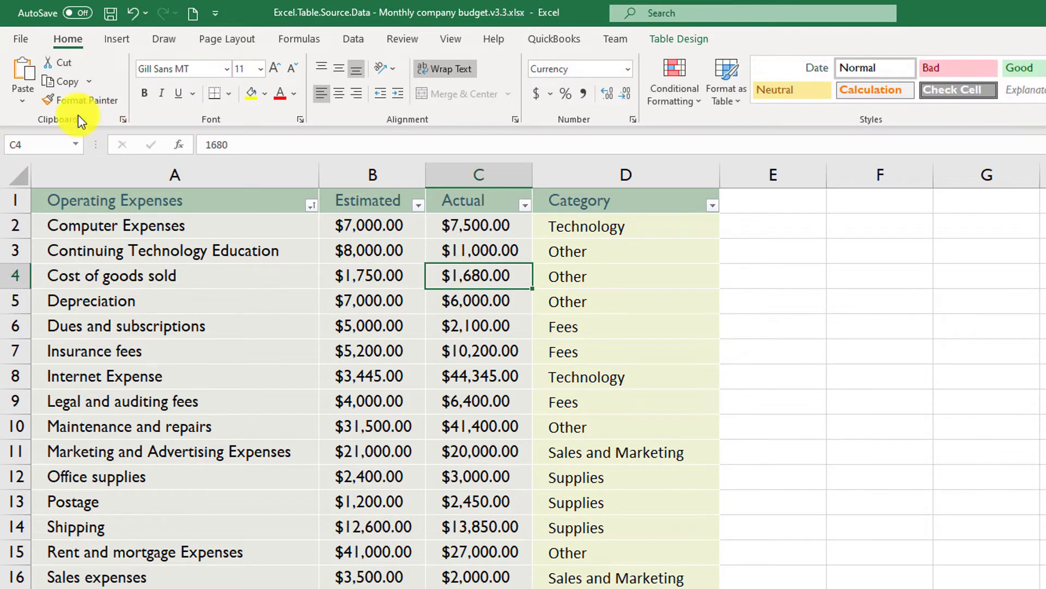
{"action": "left_click", "coordinate": [82, 100]}
{"action": "left_click_drag", "start_coordinate": [587, 225], "coordinate": [615, 588]}
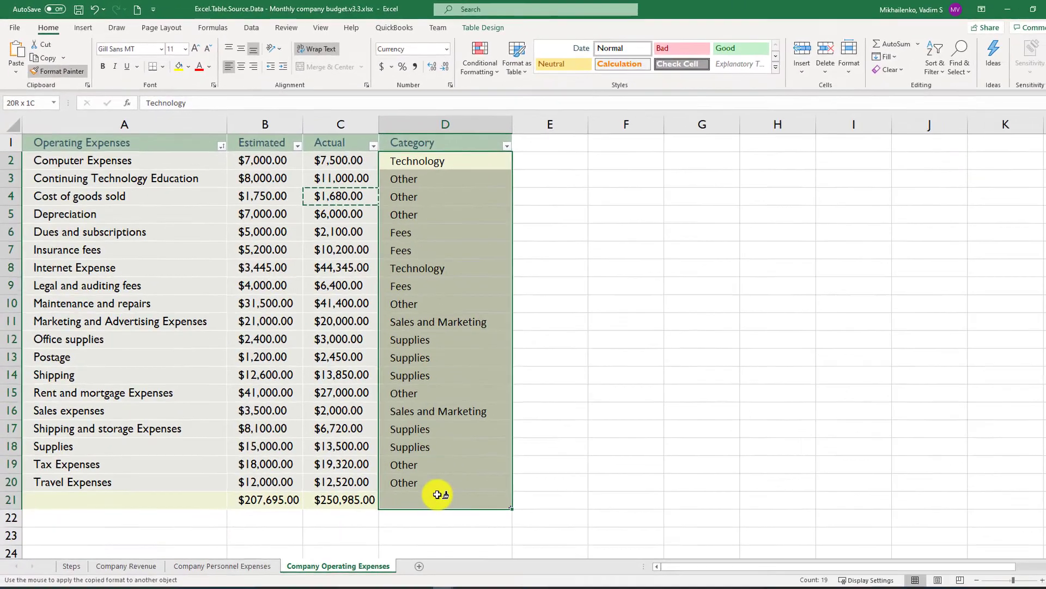
{"action": "left_click_drag", "start_coordinate": [438, 495], "coordinate": [431, 466]}
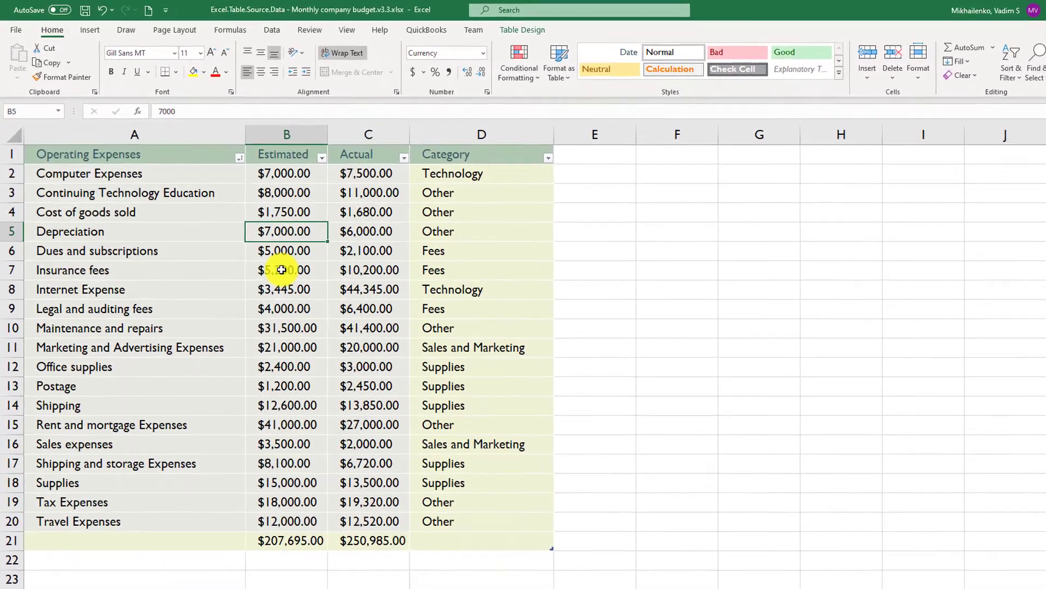
Try a blue Medium, a light yellow and a light banded style on the expenses table
{"action": "left_click", "coordinate": [259, 246]}
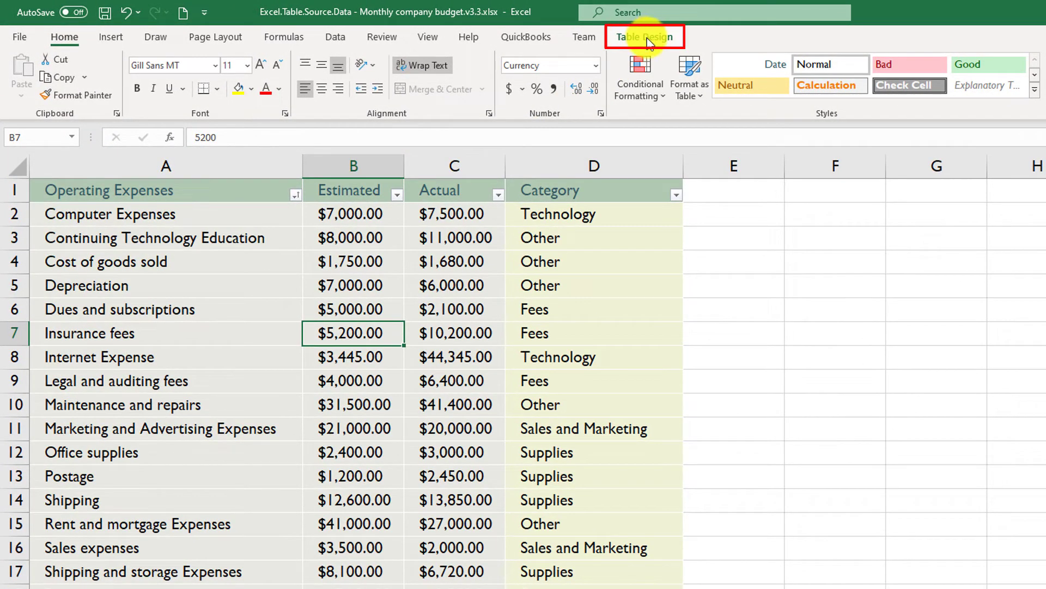
{"action": "left_click", "coordinate": [648, 39]}
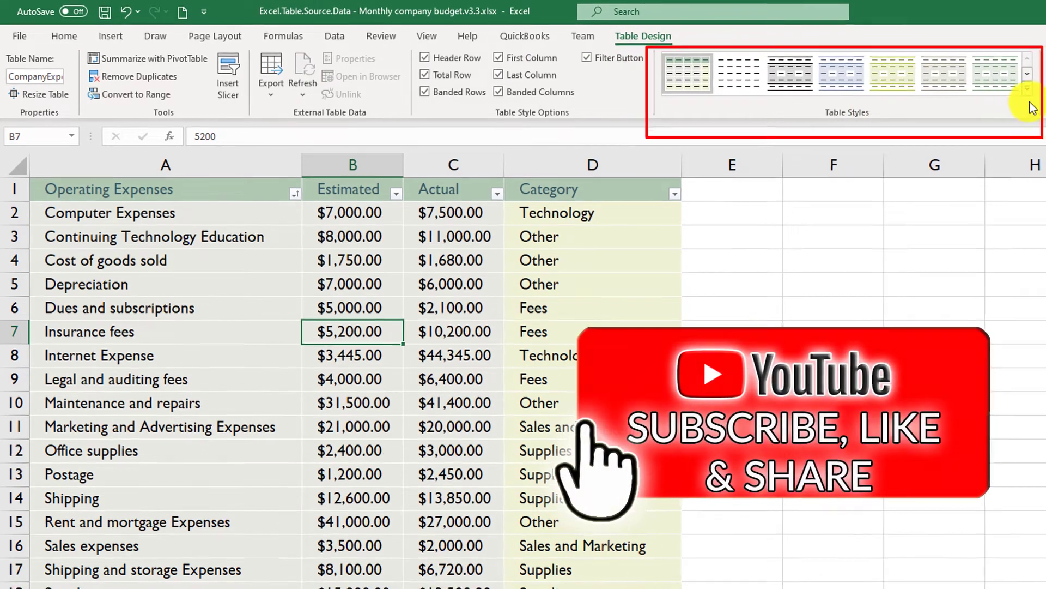
{"action": "left_click", "coordinate": [1028, 93]}
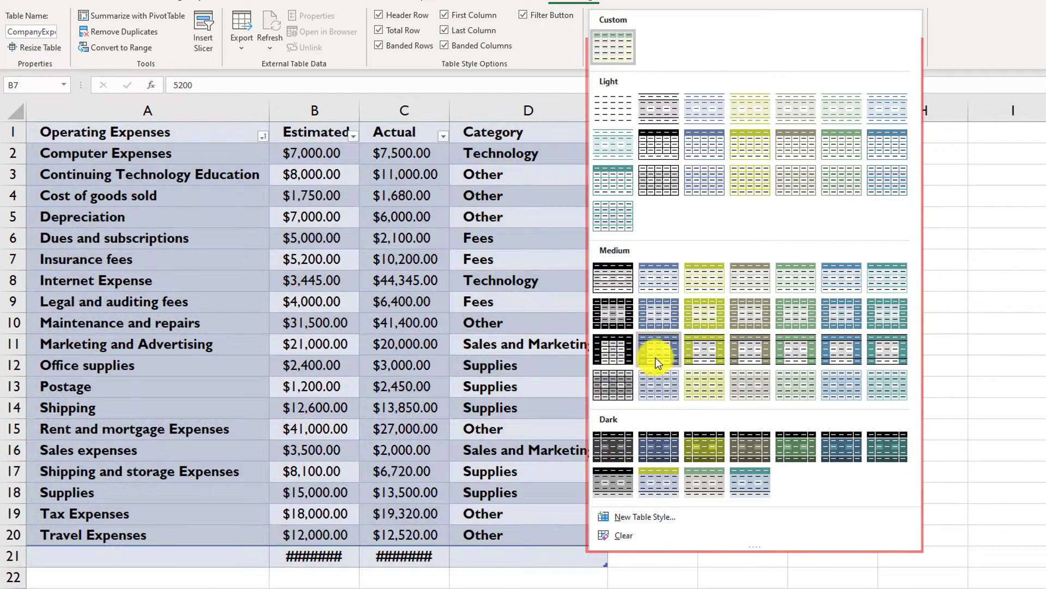
{"action": "left_click", "coordinate": [658, 351]}
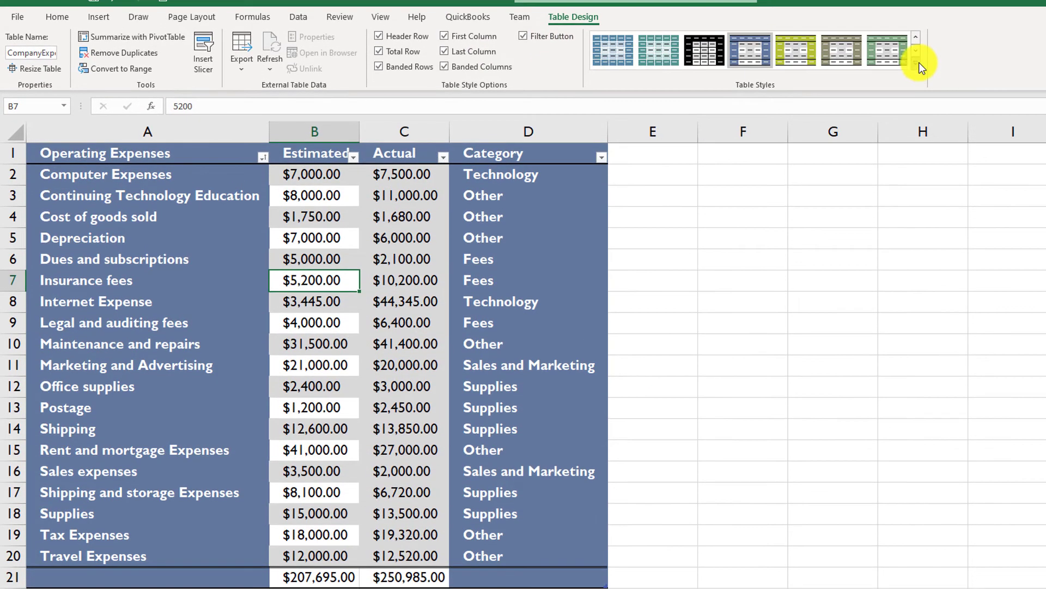
{"action": "left_click", "coordinate": [919, 62]}
{"action": "left_click", "coordinate": [760, 200]}
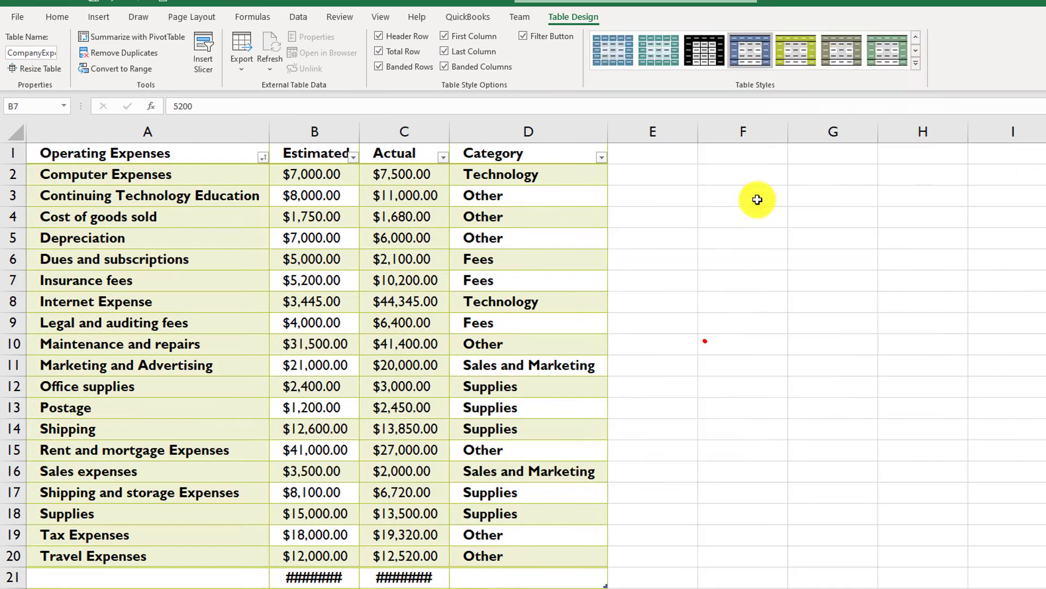
{"action": "left_click", "coordinate": [919, 63]}
{"action": "left_click", "coordinate": [760, 139]}
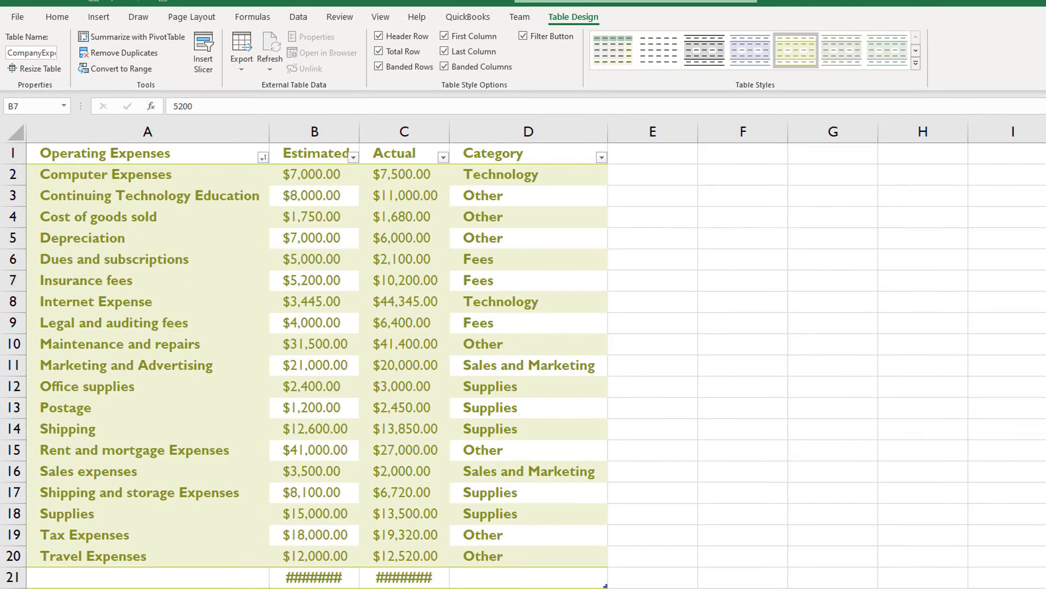
Clear the table's style to plain and begin a New Table Style named 'Table Style 1'
{"action": "left_click", "coordinate": [915, 65]}
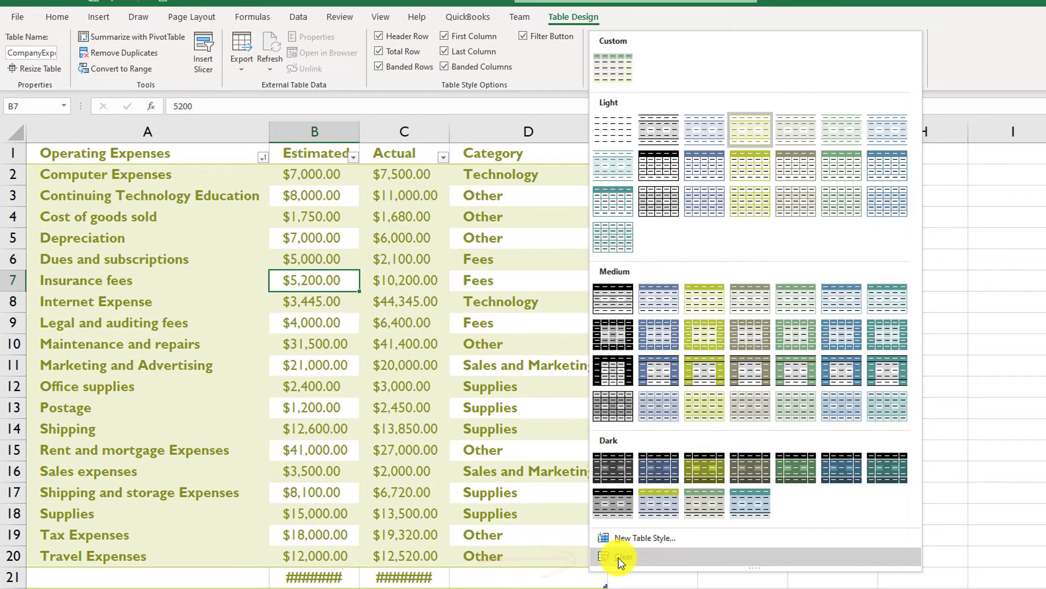
{"action": "left_click", "coordinate": [622, 558]}
{"action": "left_click", "coordinate": [916, 64]}
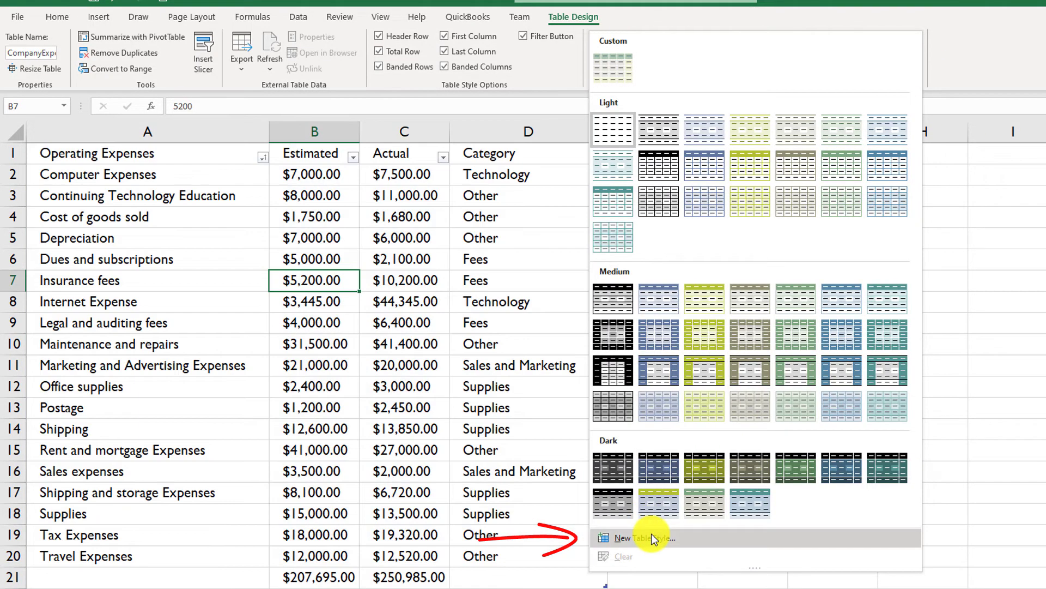
{"action": "left_click", "coordinate": [648, 536]}
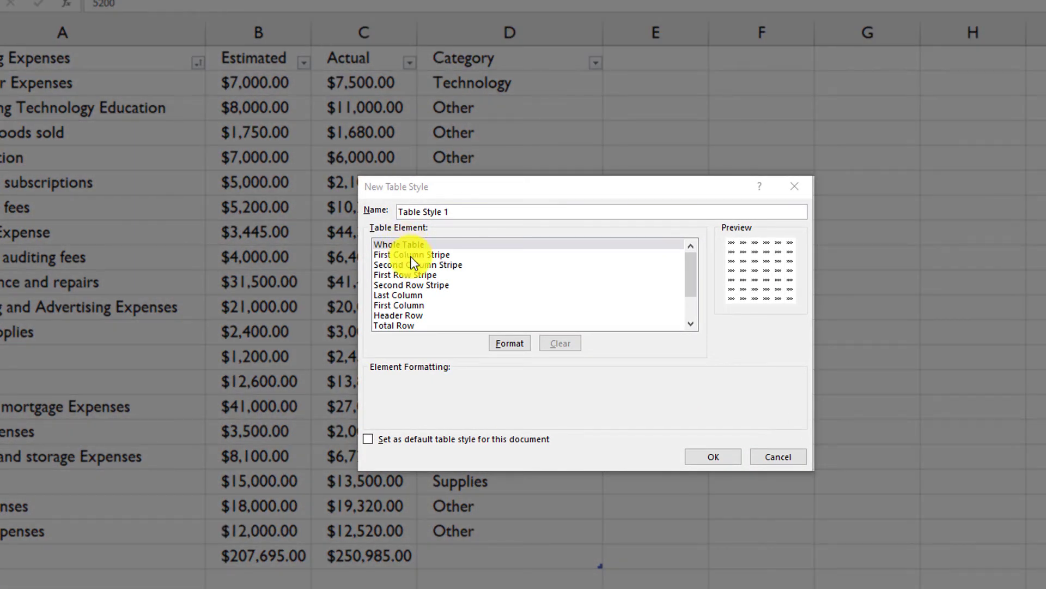
In the custom style, pick the column and row stripe elements and format the First Row Stripe
{"action": "left_click", "coordinate": [416, 254]}
{"action": "left_click", "coordinate": [421, 267]}
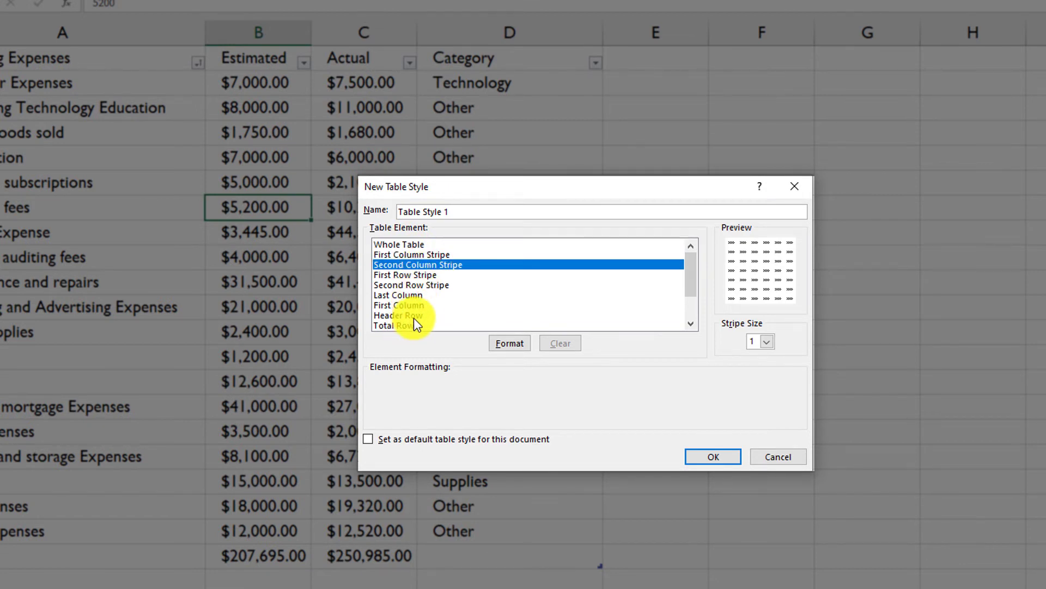
{"action": "left_click", "coordinate": [421, 274]}
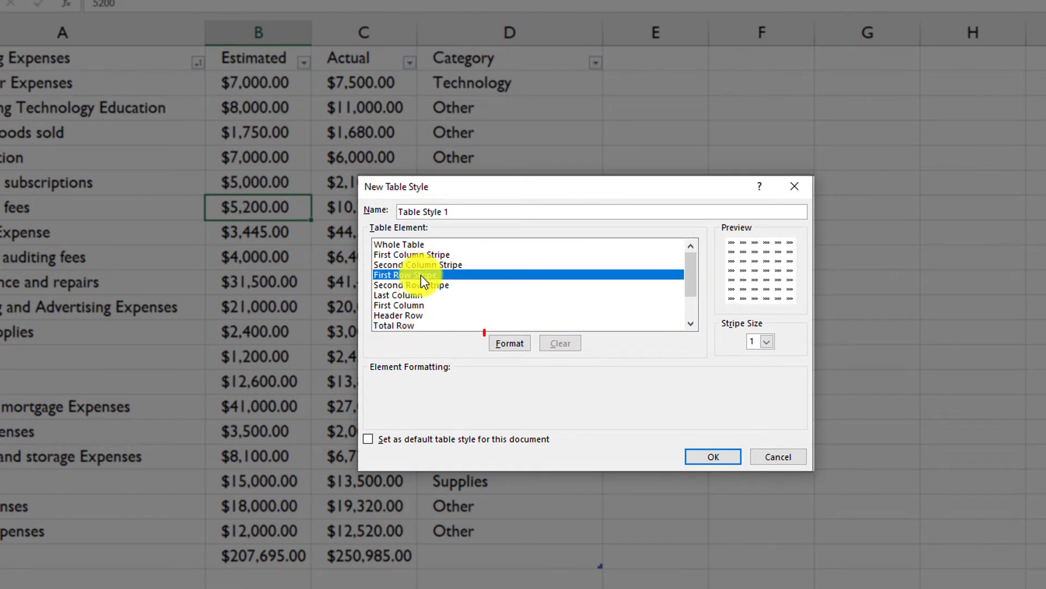
{"action": "left_click", "coordinate": [507, 344]}
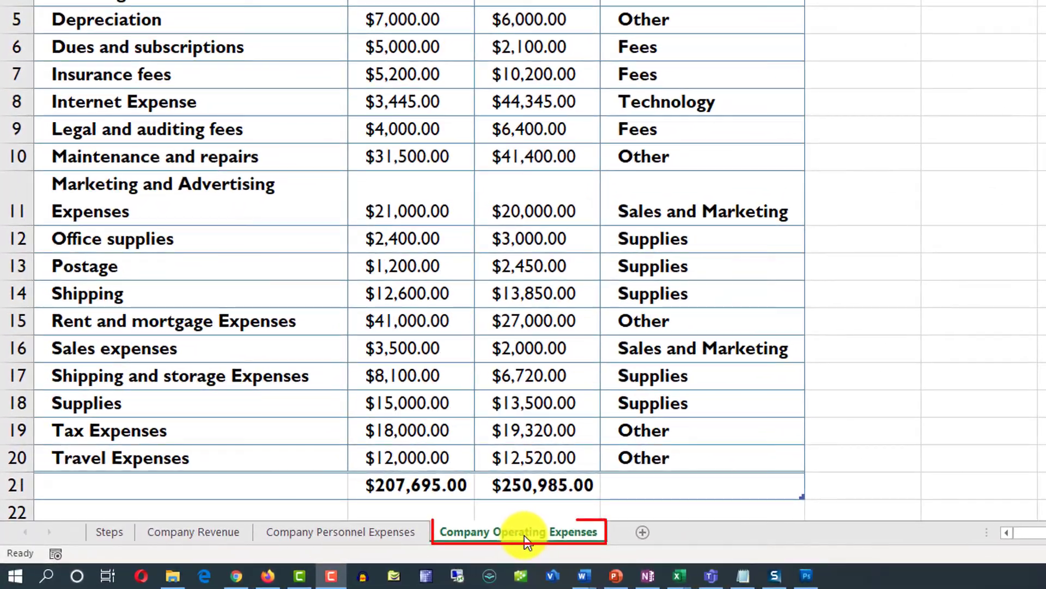
Copy the Company Operating Expenses sheet before the original as Company Operating Expenses (2)
{"action": "right_click", "coordinate": [527, 543]}
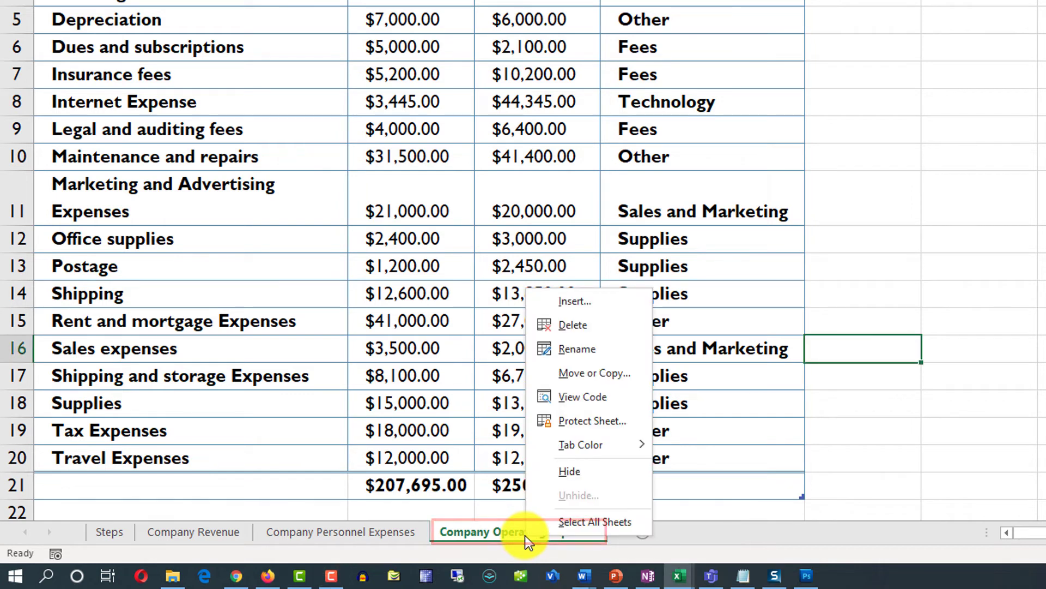
{"action": "left_click", "coordinate": [600, 373]}
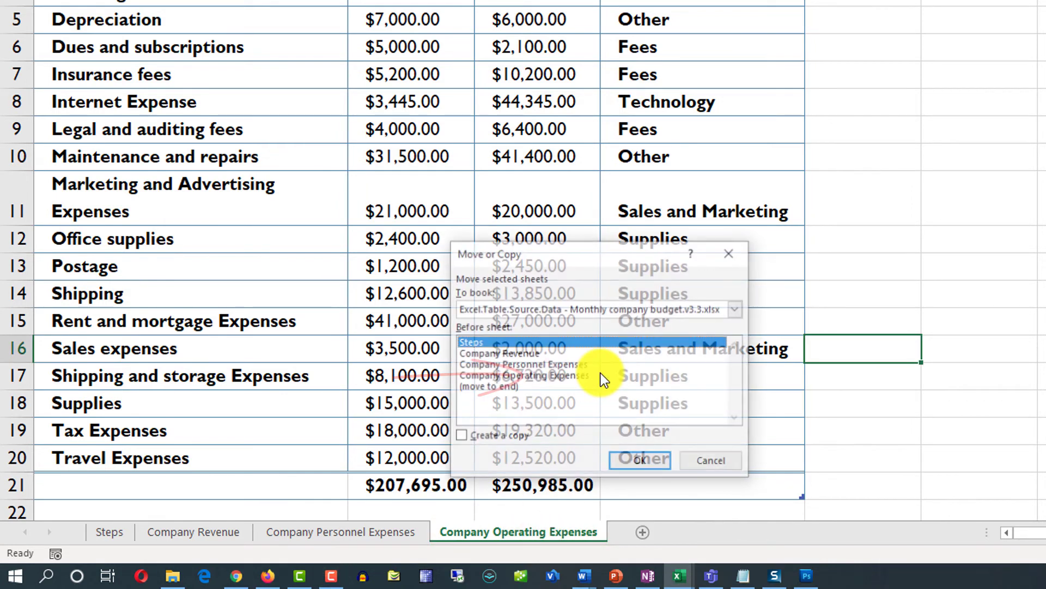
{"action": "left_click", "coordinate": [531, 377]}
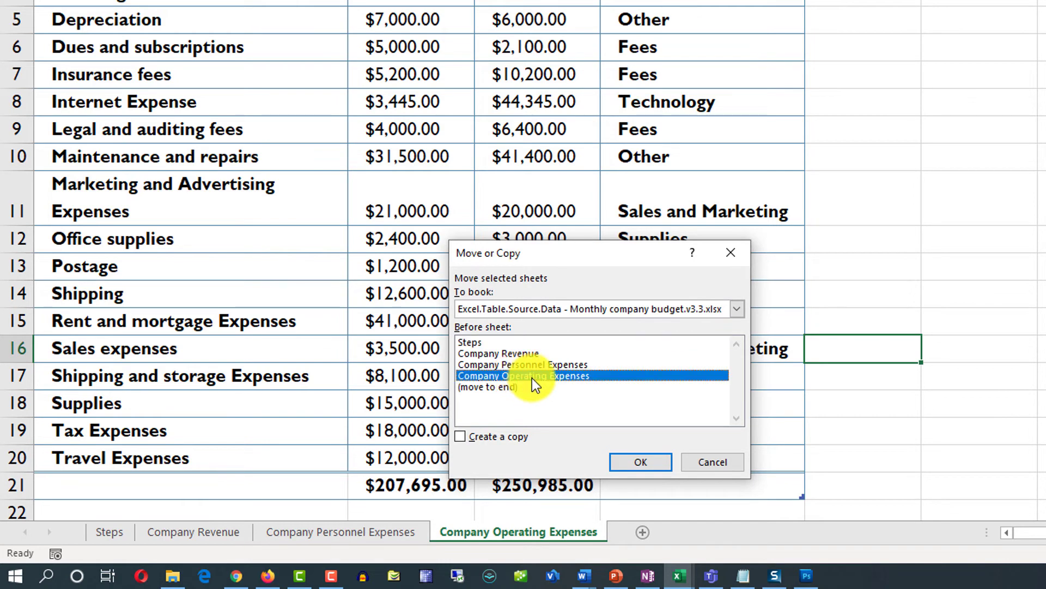
{"action": "left_click", "coordinate": [460, 436]}
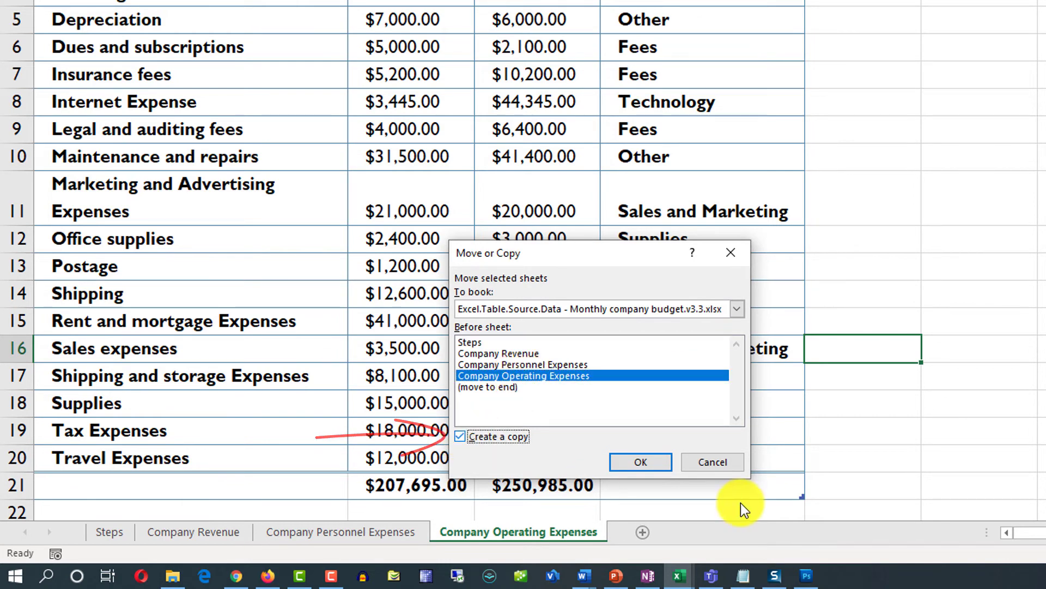
{"action": "left_click", "coordinate": [646, 462]}
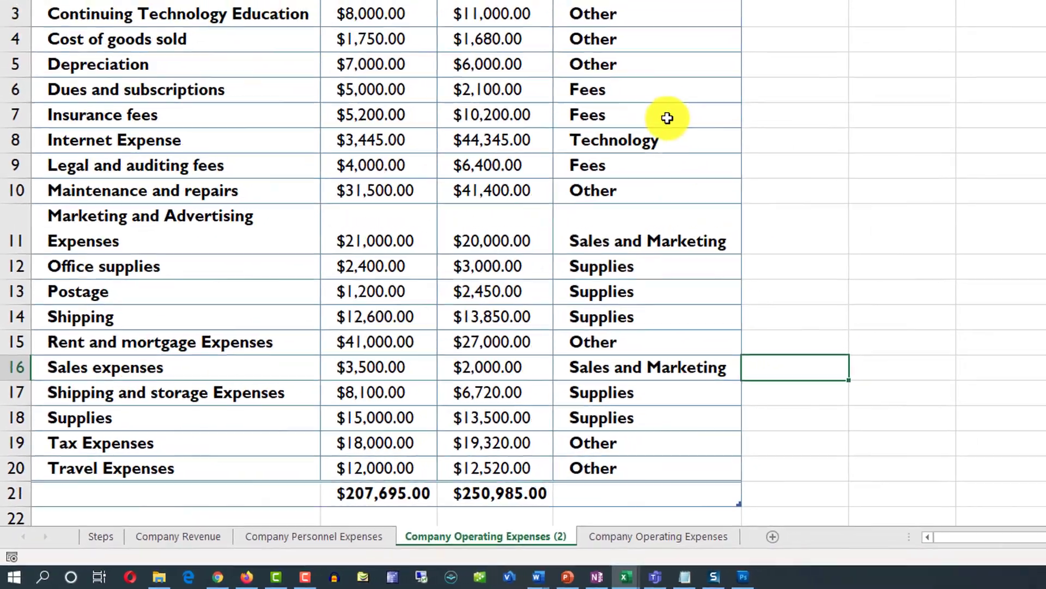
Compare the Table Design settings of the original table and the copied CompanyExpenses4 table
{"action": "left_click", "coordinate": [658, 536]}
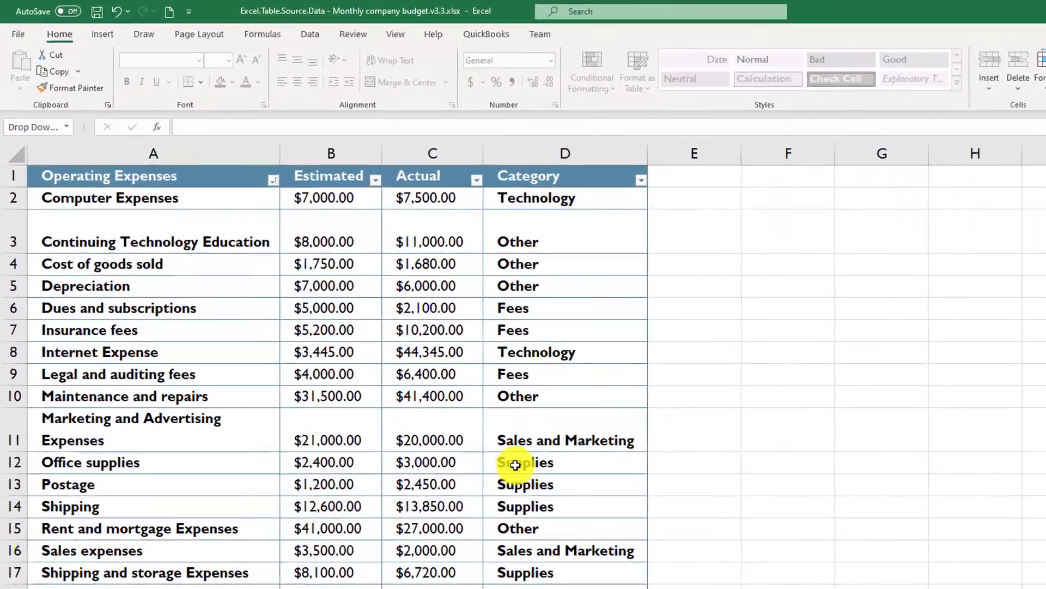
{"action": "left_click", "coordinate": [423, 365]}
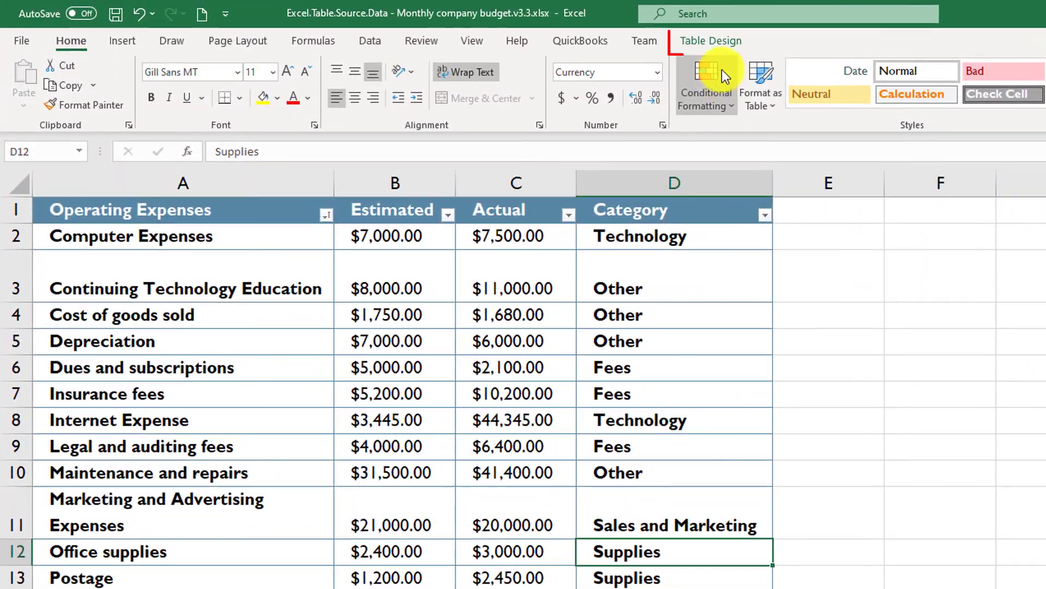
{"action": "left_click", "coordinate": [711, 40]}
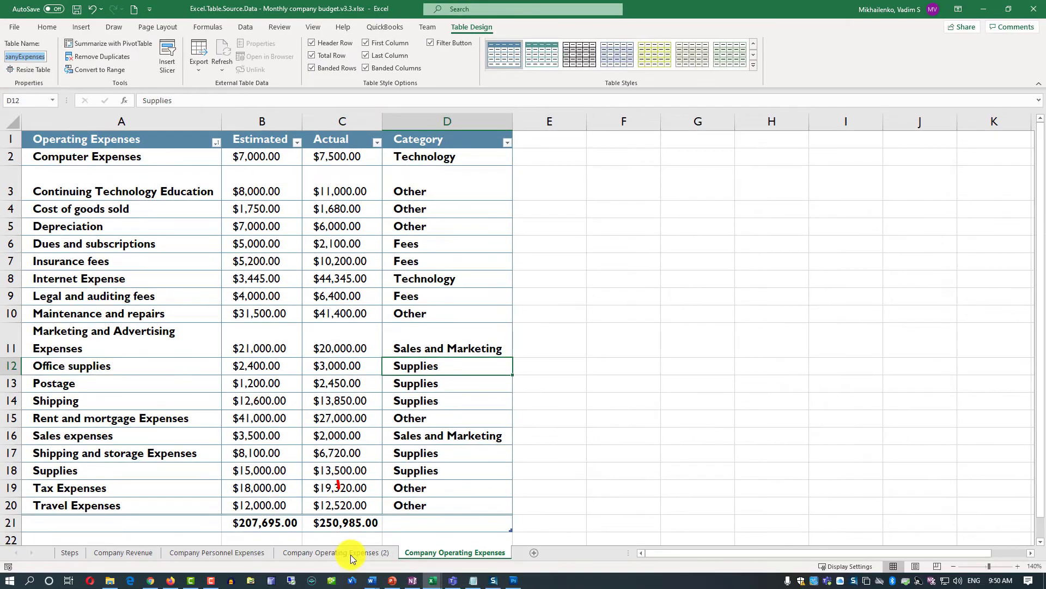
{"action": "left_click", "coordinate": [351, 555]}
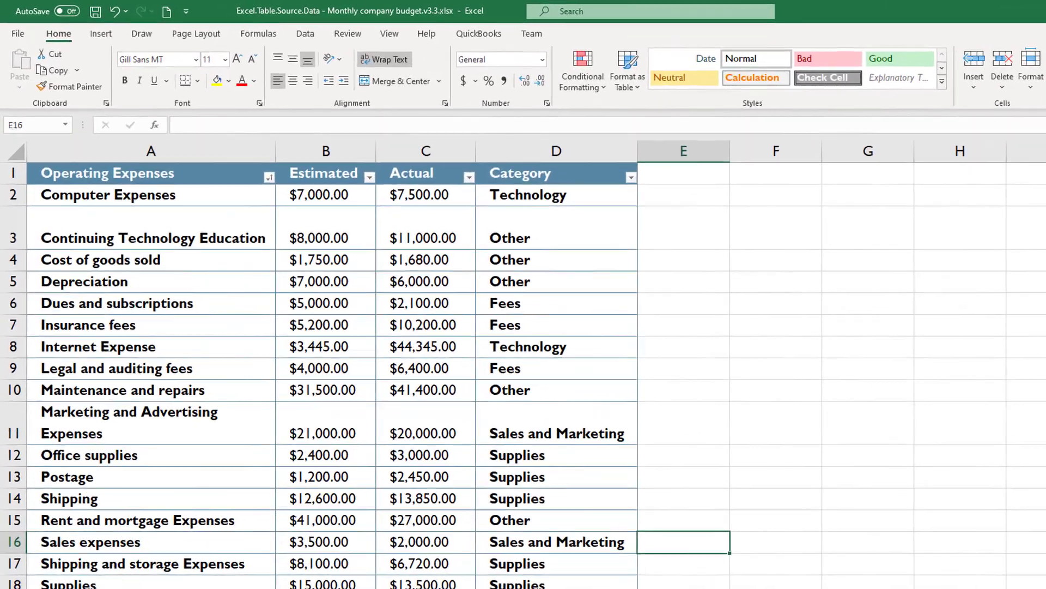
{"action": "left_click", "coordinate": [357, 398]}
{"action": "left_click", "coordinate": [490, 27]}
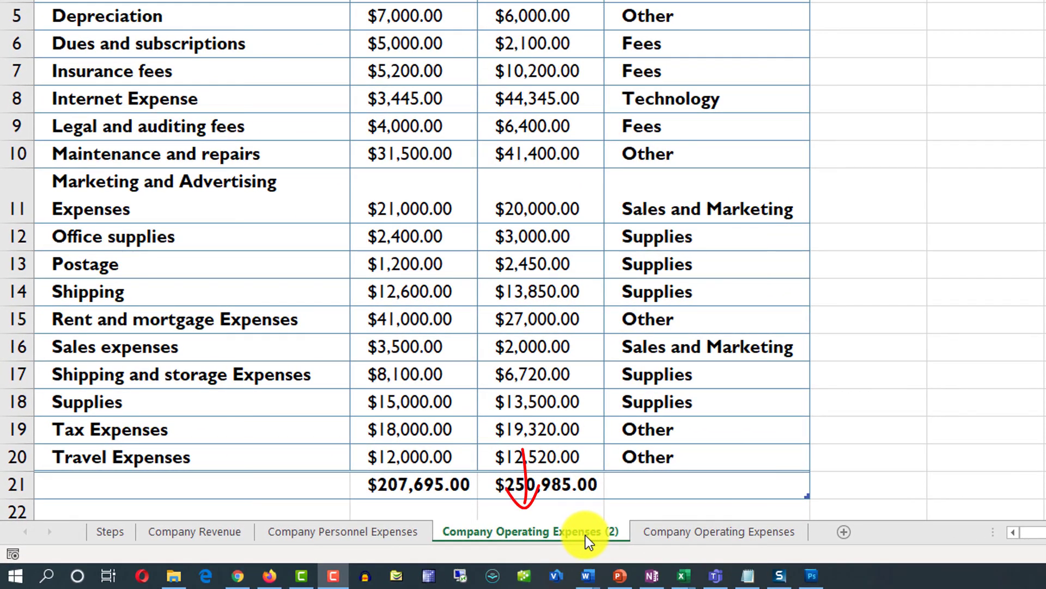
Delete the Company Operating Expenses (2) sheet and confirm the permanent deletion
{"action": "right_click", "coordinate": [590, 533]}
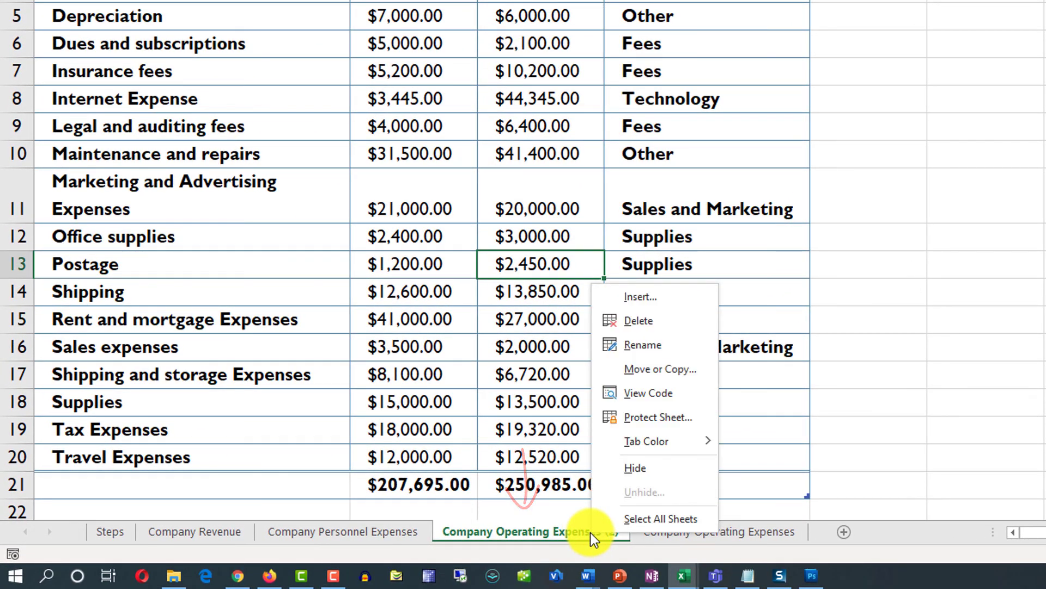
{"action": "left_click", "coordinate": [646, 322]}
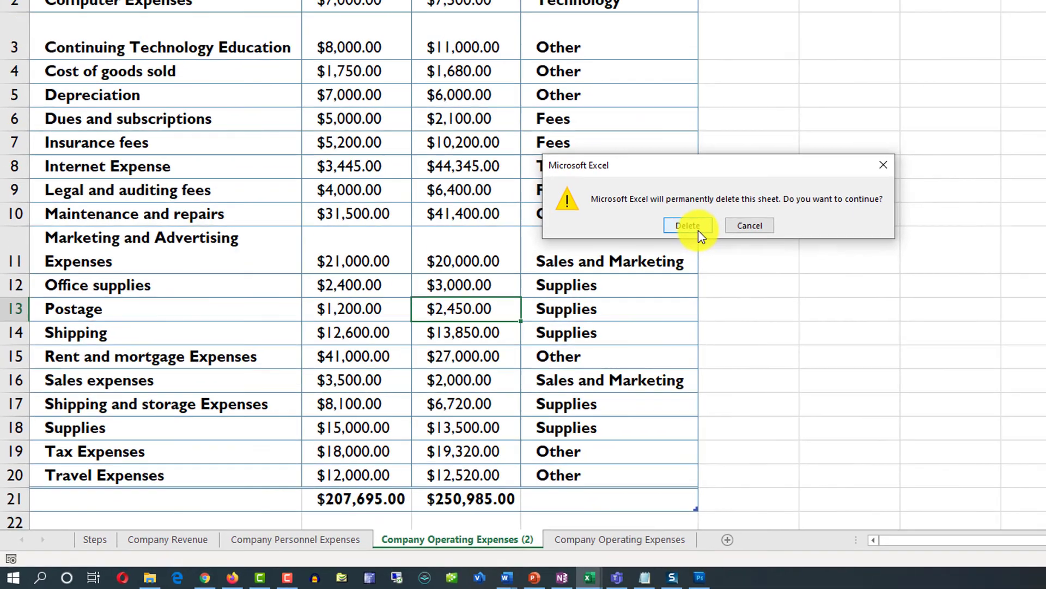
{"action": "left_click", "coordinate": [695, 228]}
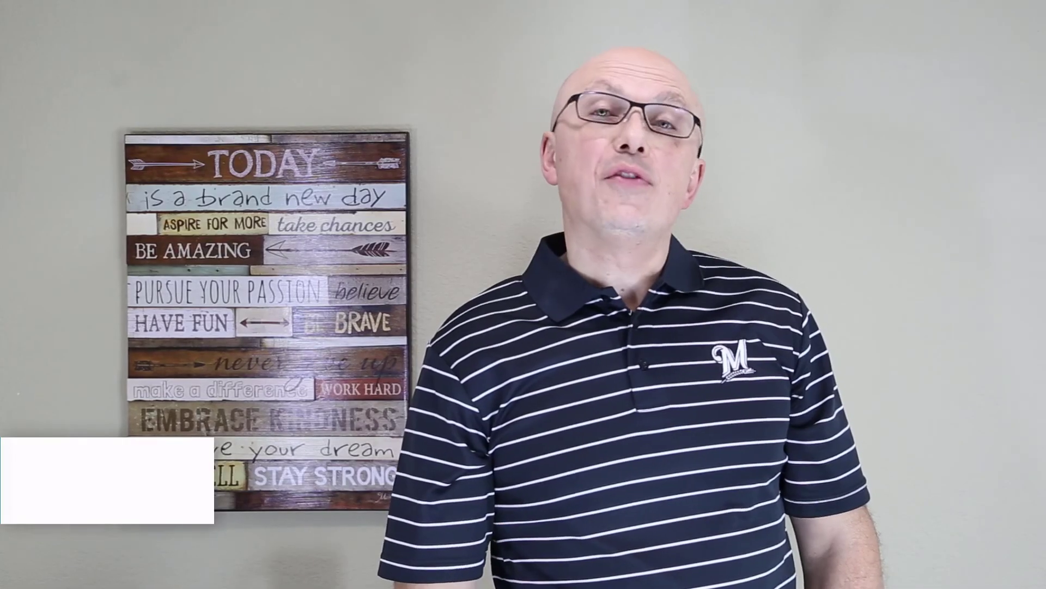